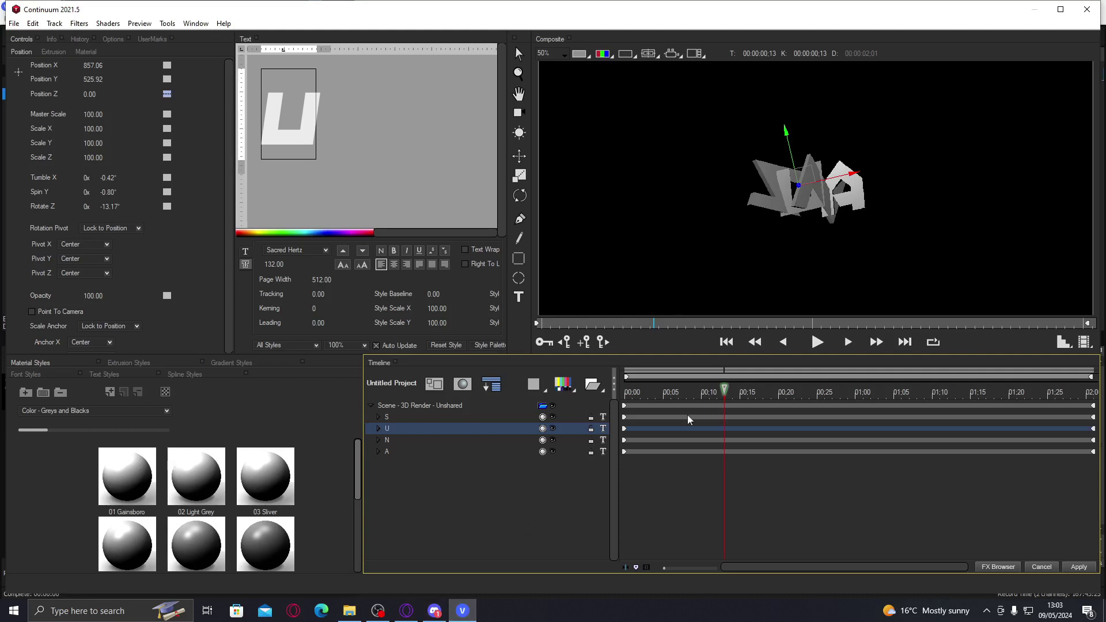
Scrub through the SUNA letter animation and inspect the scene container and the S, U, N and A tracks
drag(724, 390, 1036, 402)
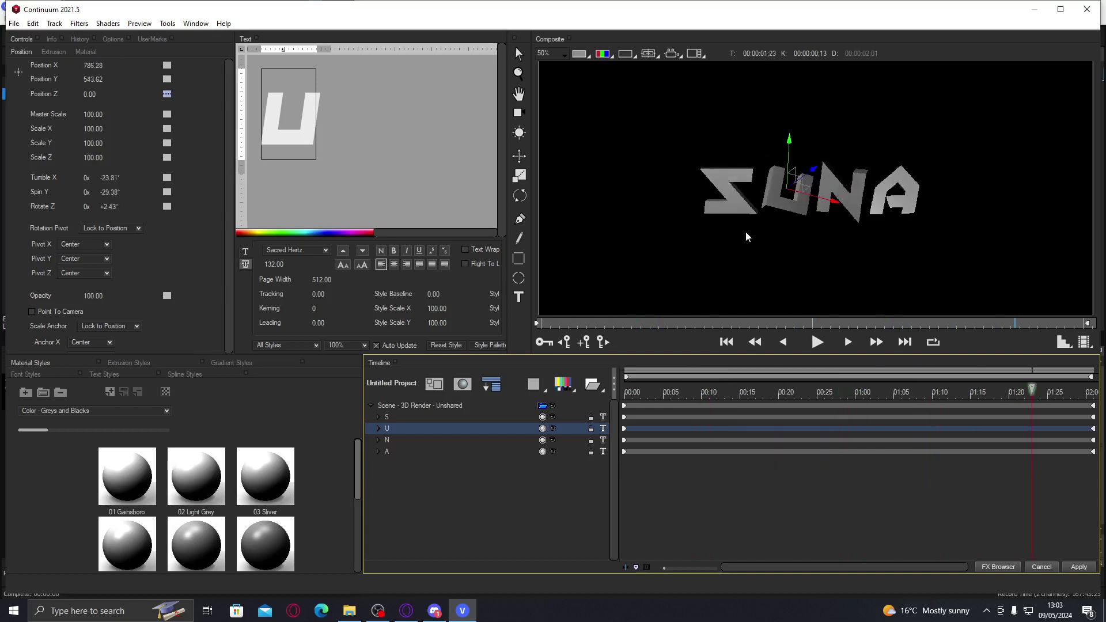
mouse_move(1035, 391)
mouse_down()
mouse_move(724, 398)
mouse_move(1026, 392)
mouse_up()
click(467, 413)
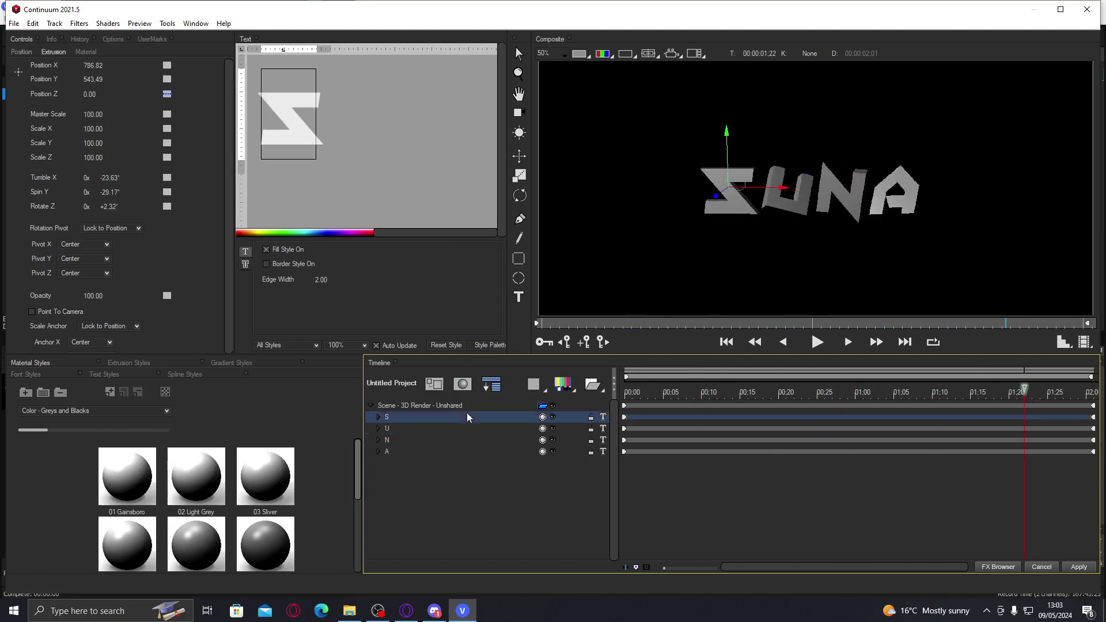
click(465, 431)
click(404, 438)
click(406, 451)
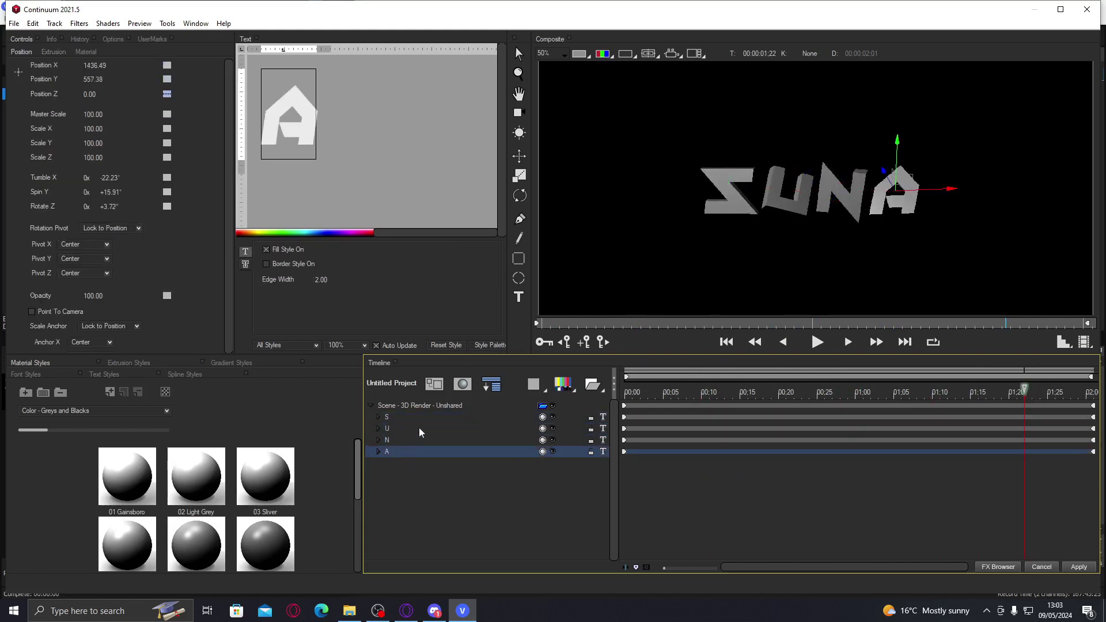
click(436, 418)
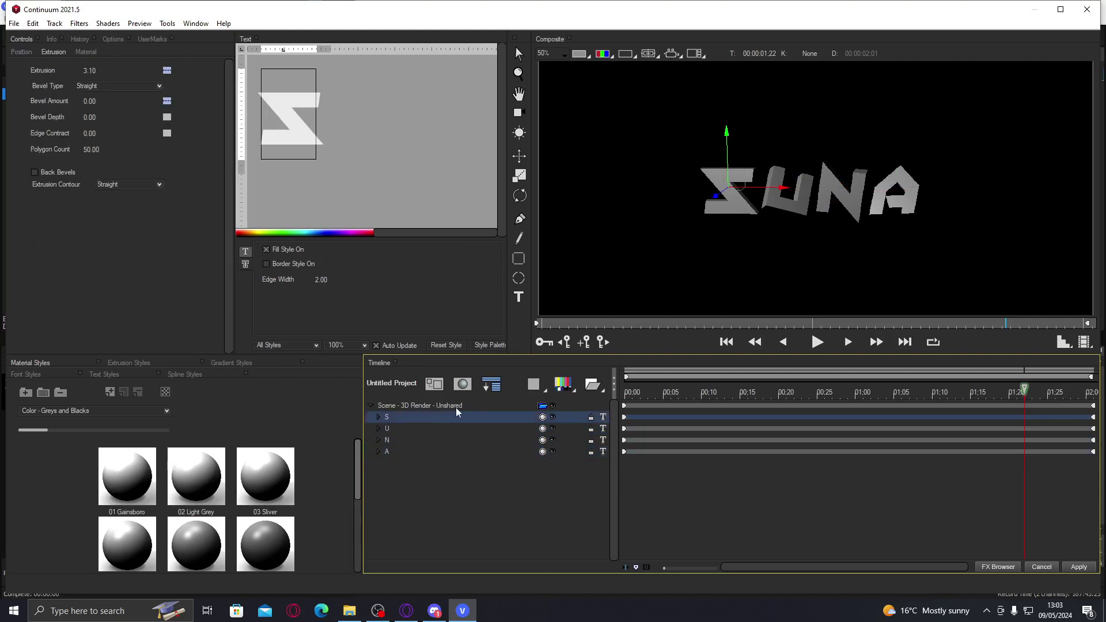
click(438, 405)
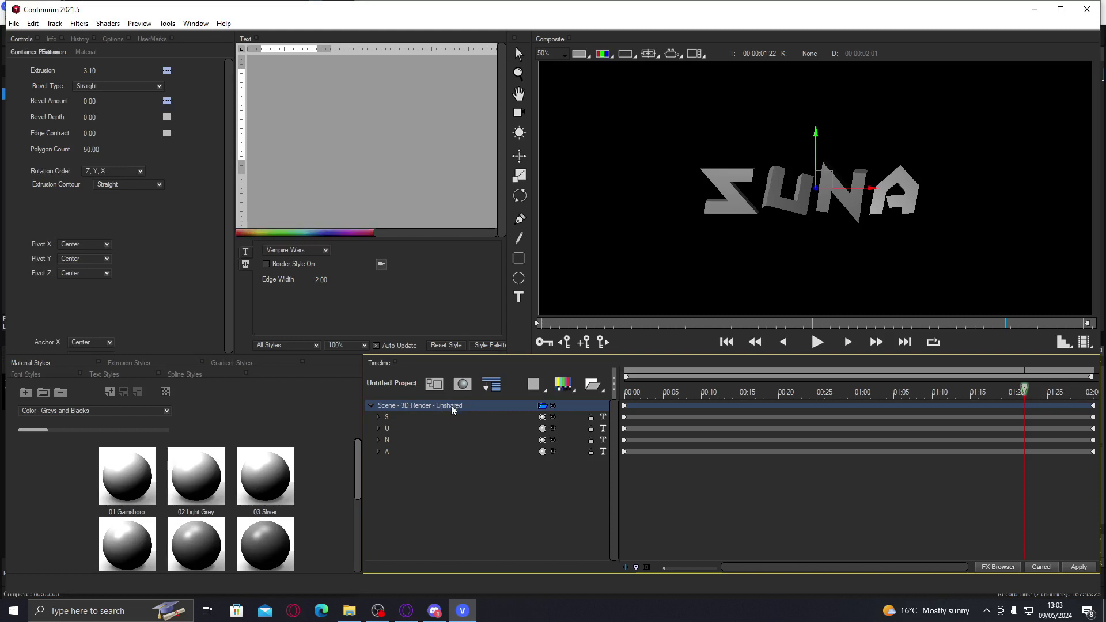
right_click(442, 405)
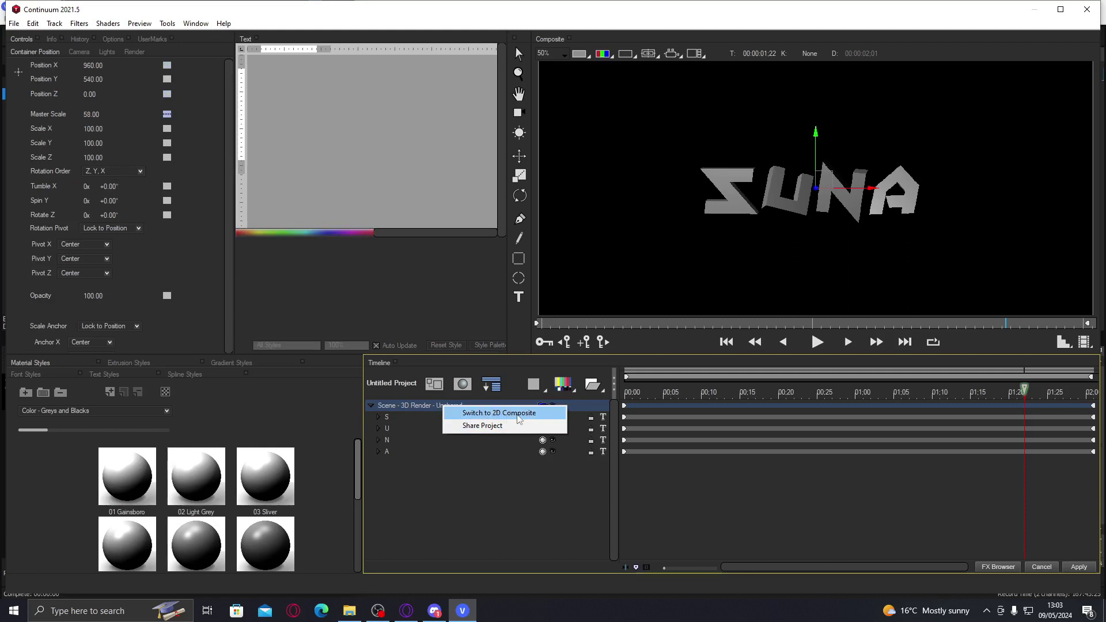
click(413, 405)
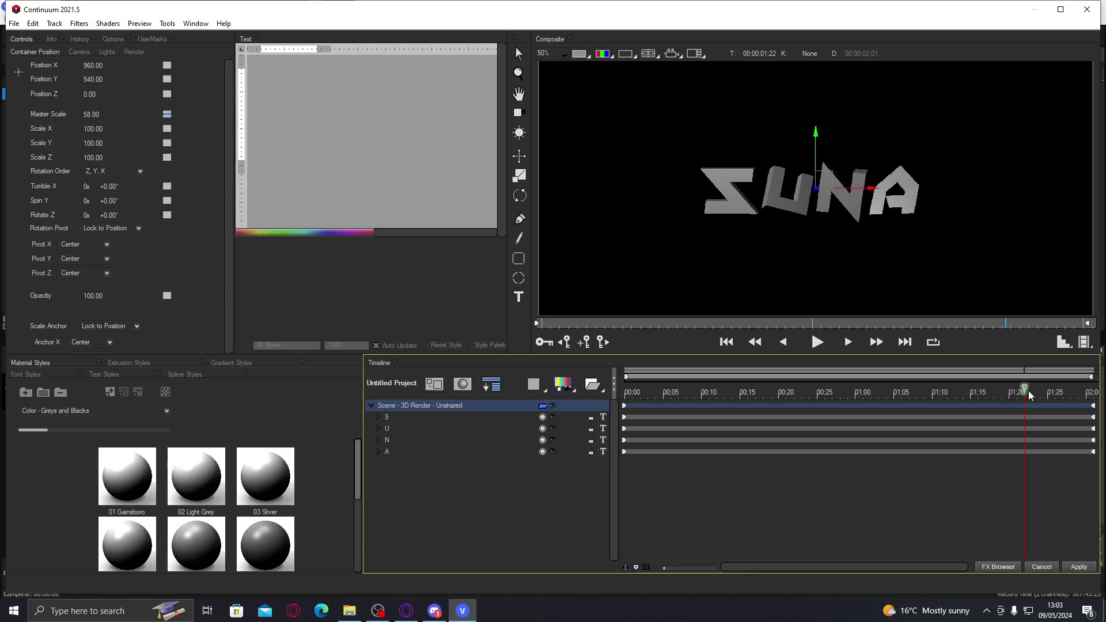
drag(1024, 390, 731, 358)
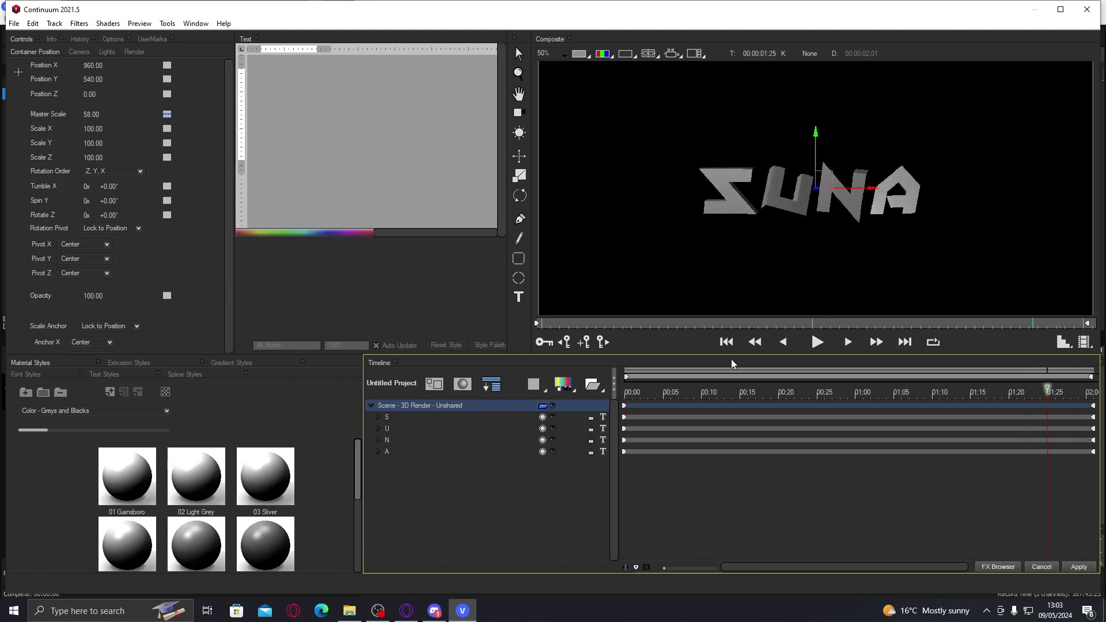
click(393, 418)
click(401, 430)
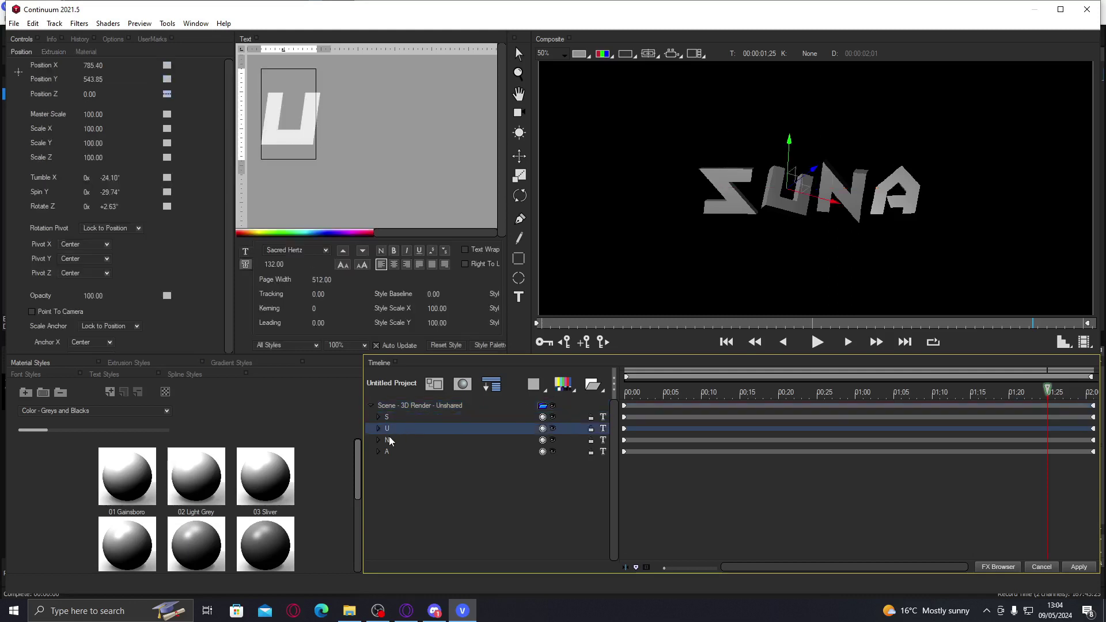
click(390, 439)
click(395, 449)
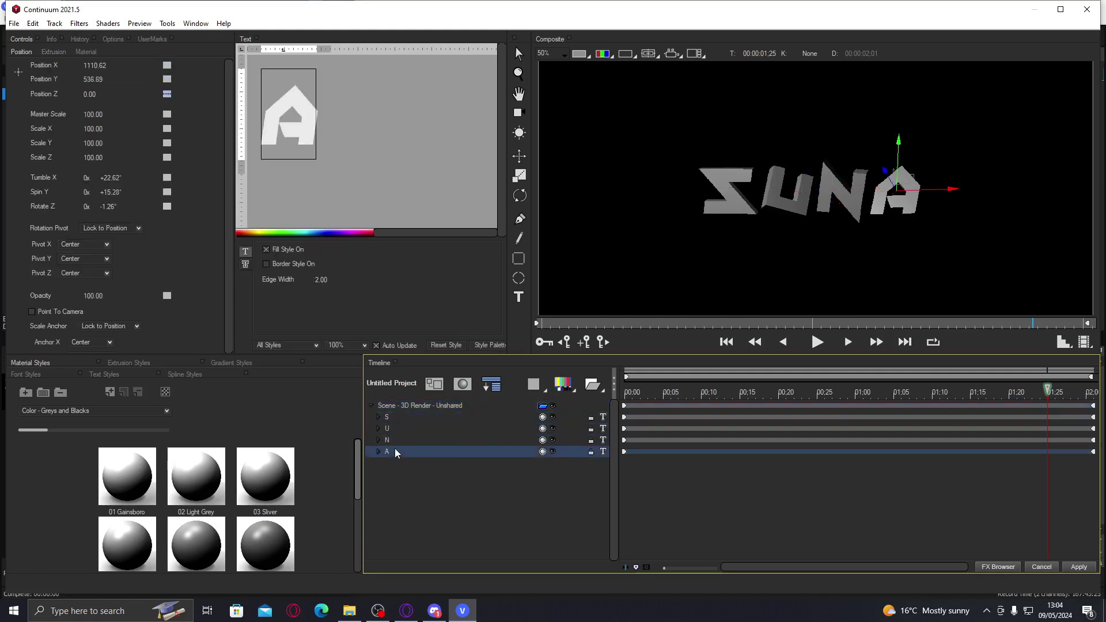
Duplicate each of the S, U, N and A text tracks in the timeline
click(393, 418)
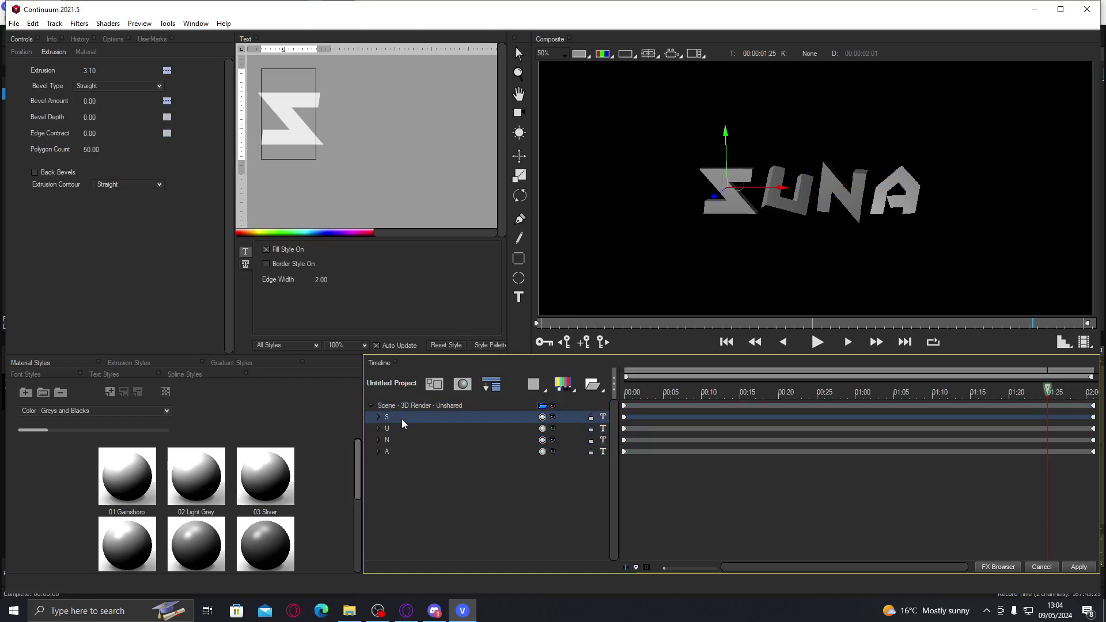
right_click(403, 419)
click(472, 475)
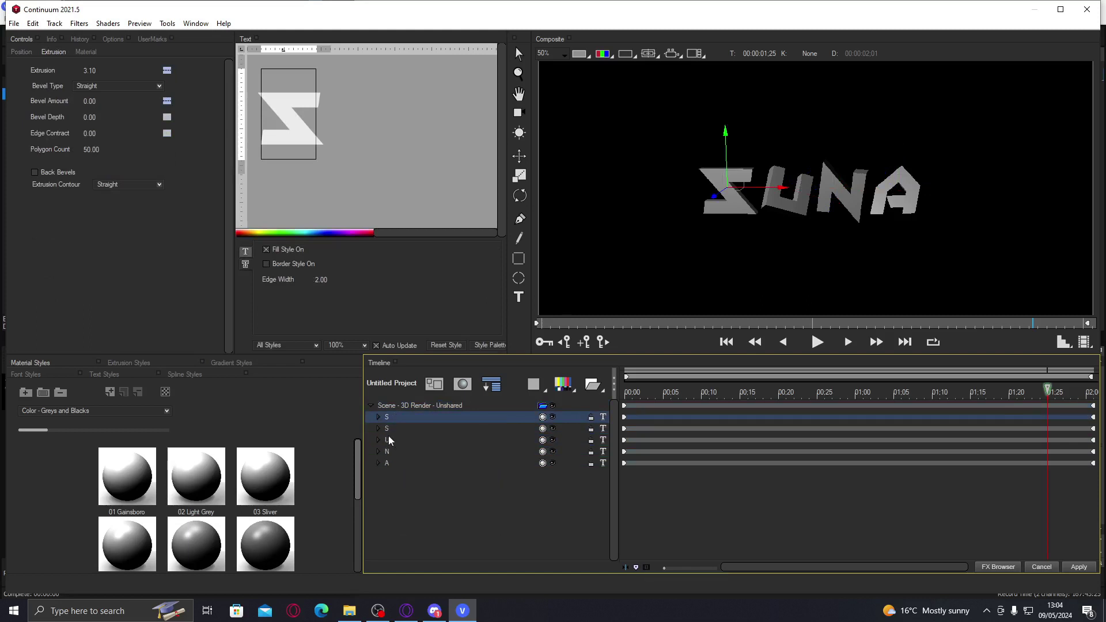
right_click(400, 442)
click(471, 497)
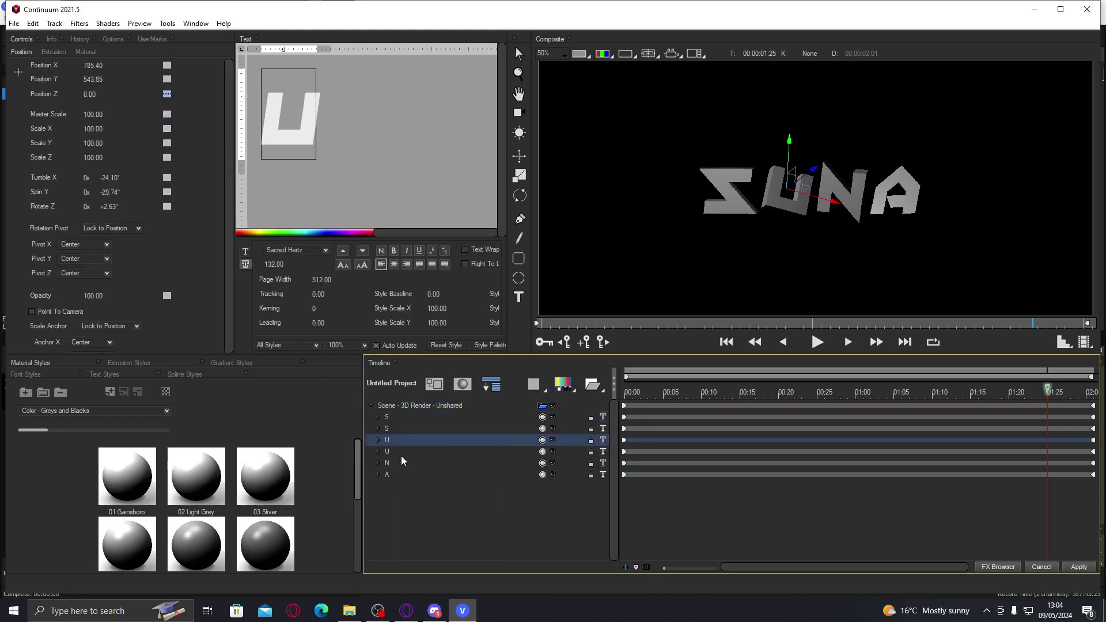
right_click(400, 459)
click(460, 516)
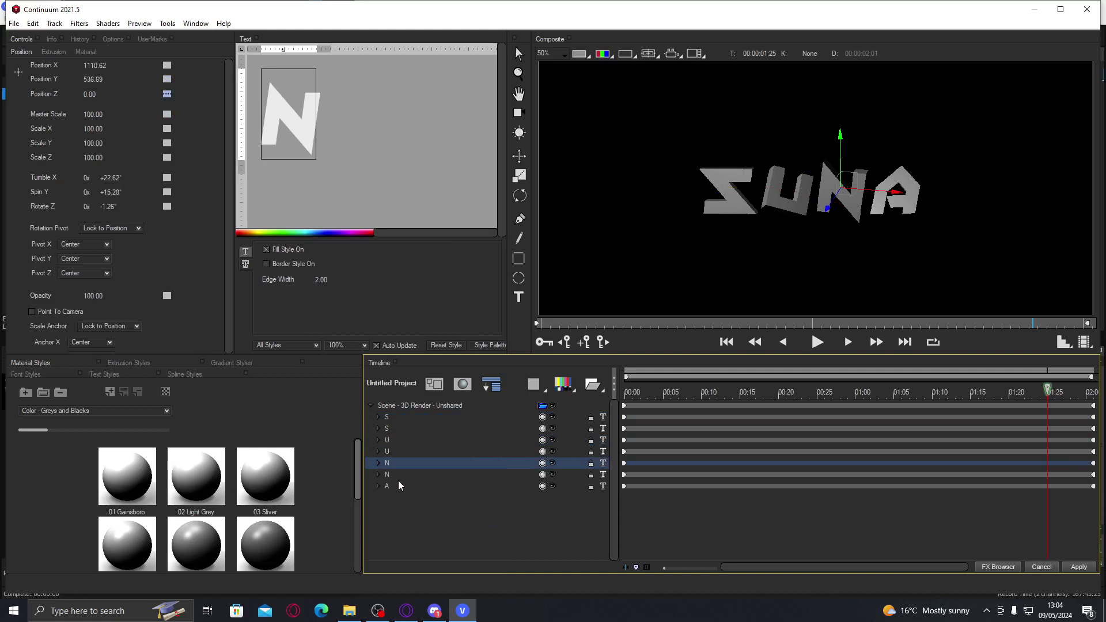
right_click(396, 484)
click(461, 539)
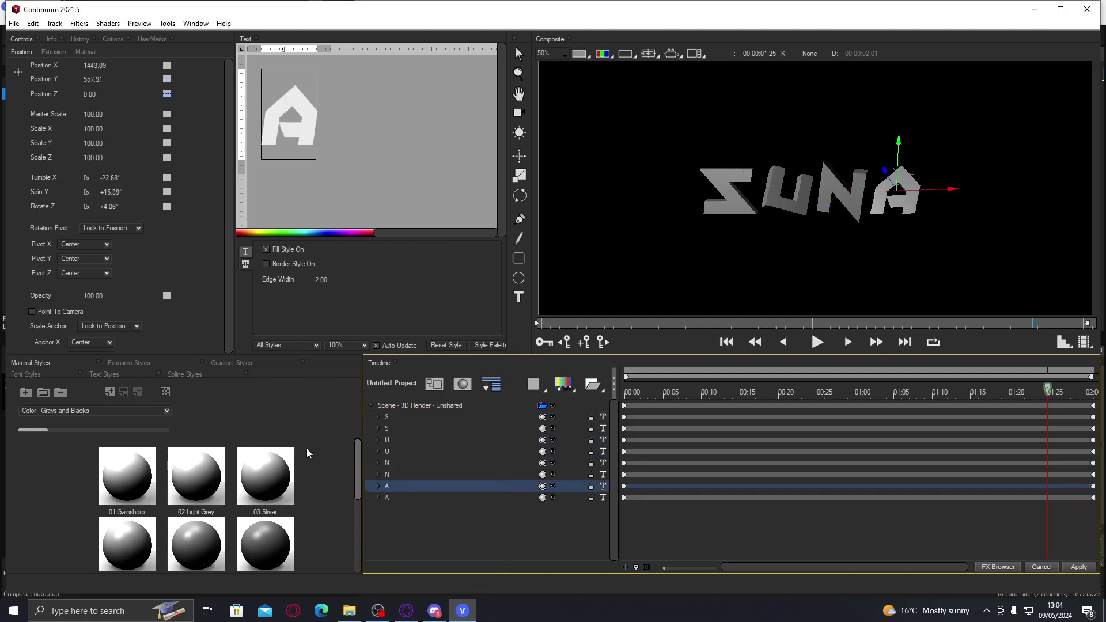
With the upper S track selected, load the Metallic Textures category of material styles
click(403, 417)
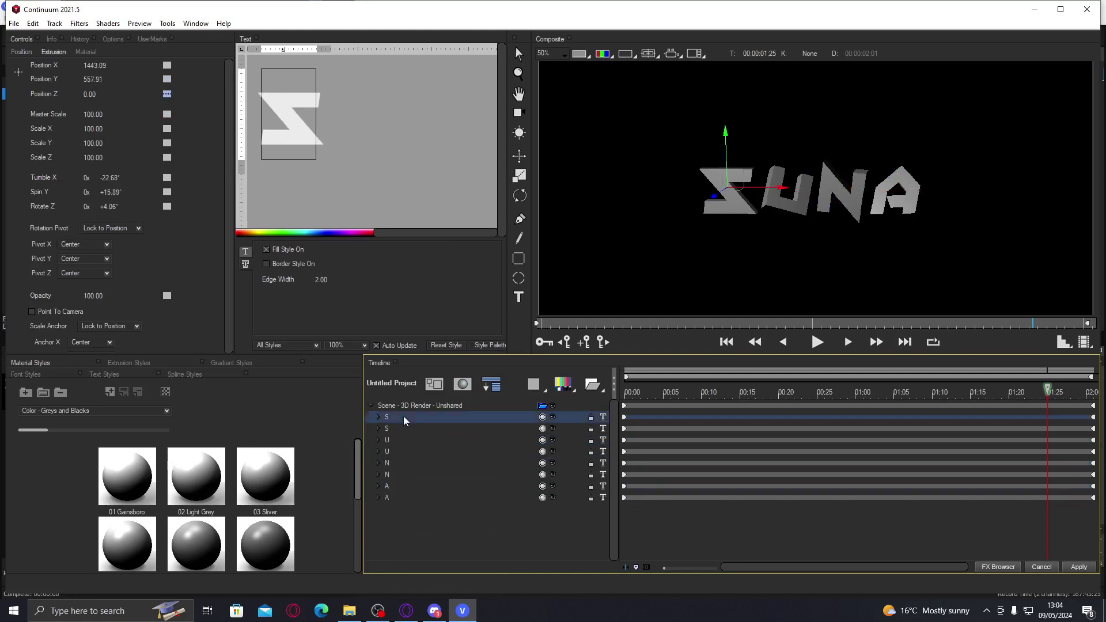
click(106, 410)
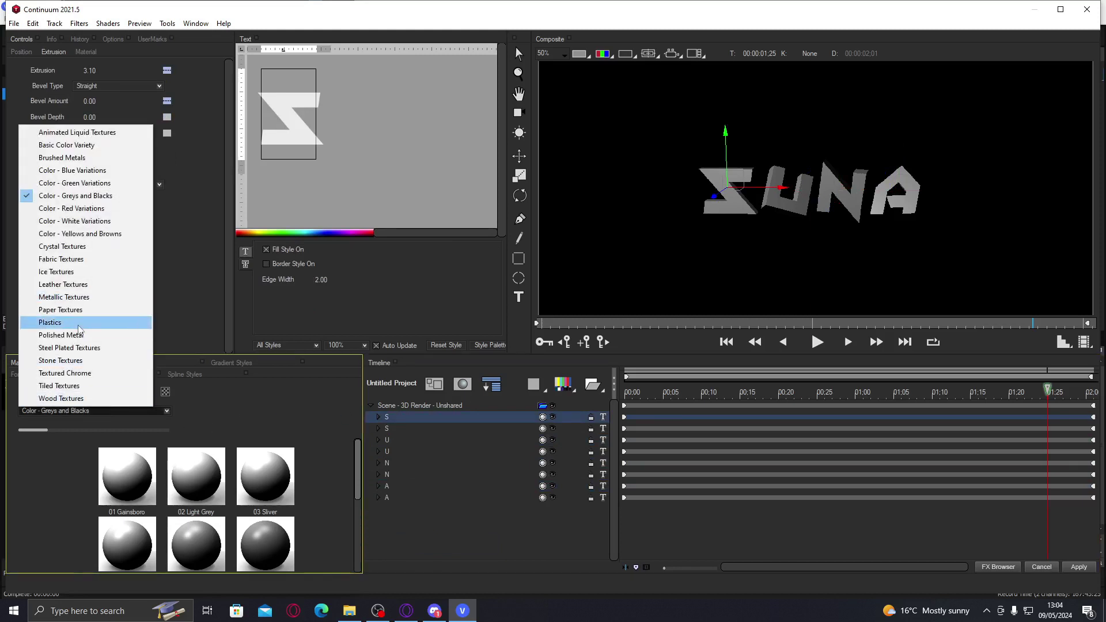
click(87, 297)
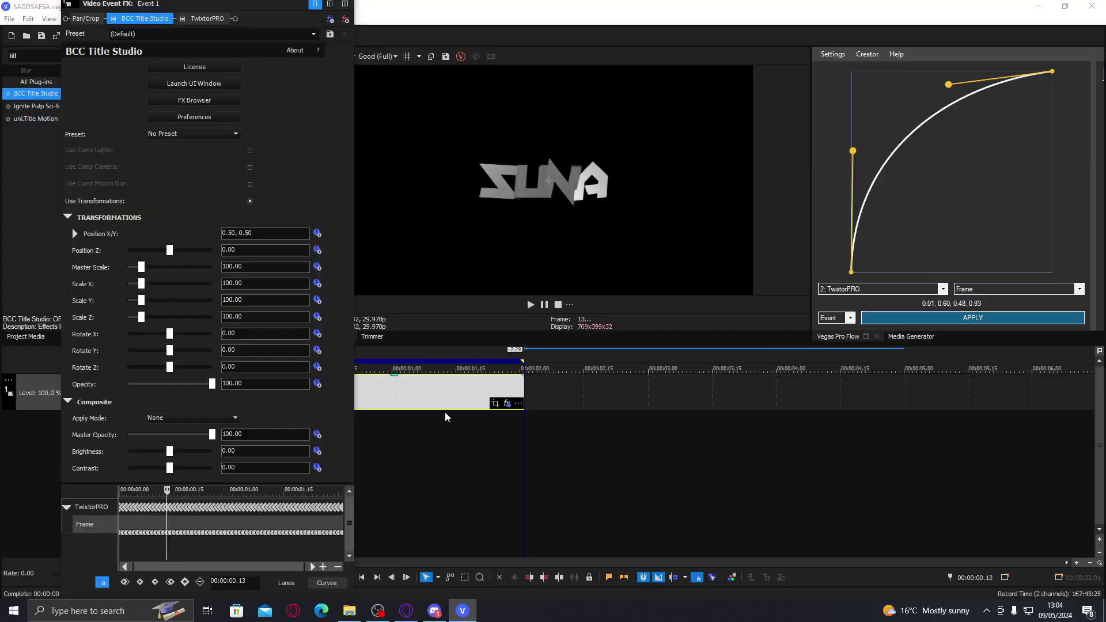
Make the upper S track outline-only by enabling its border style and disabling its fill style
click(437, 416)
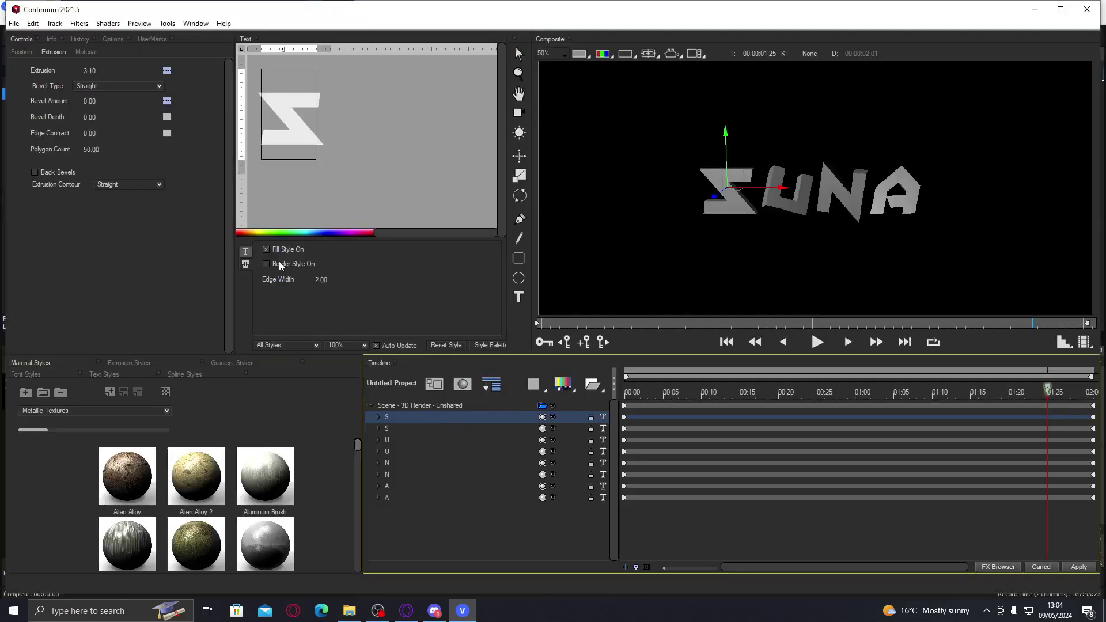
click(369, 164)
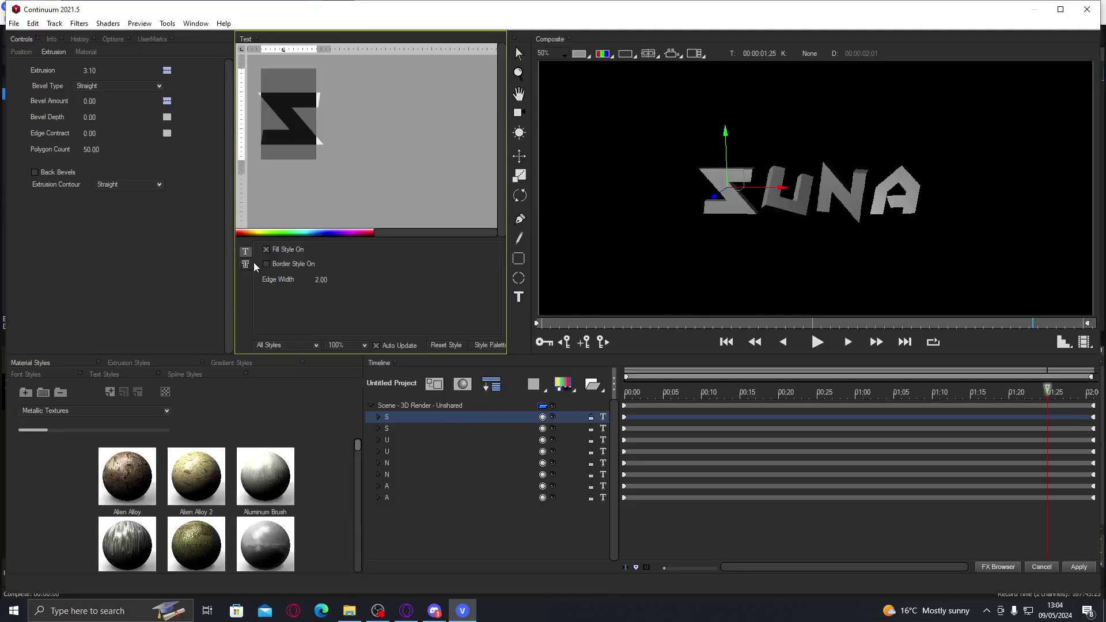
click(266, 249)
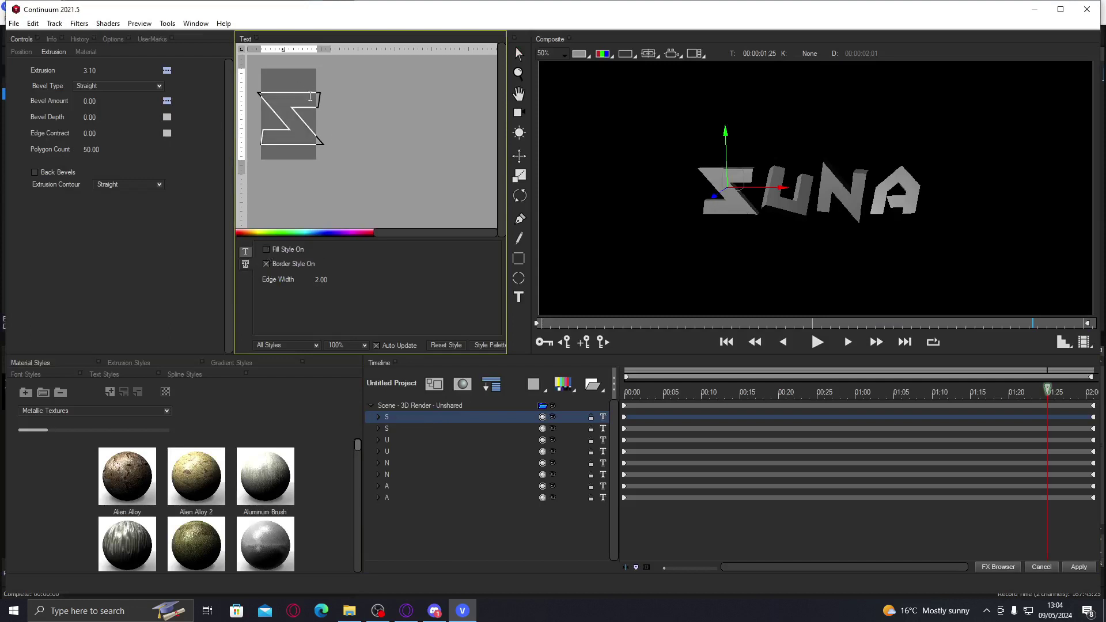
click(245, 253)
click(245, 264)
Make the upper U, N and A tracks outline-only, with border style on and fill style off
click(390, 440)
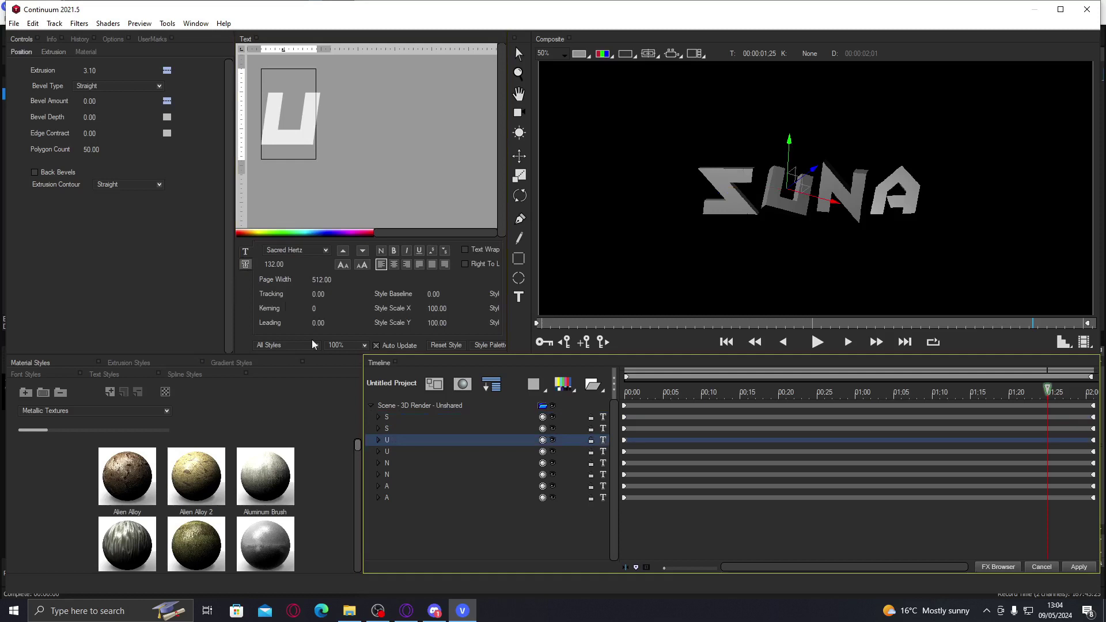
click(245, 264)
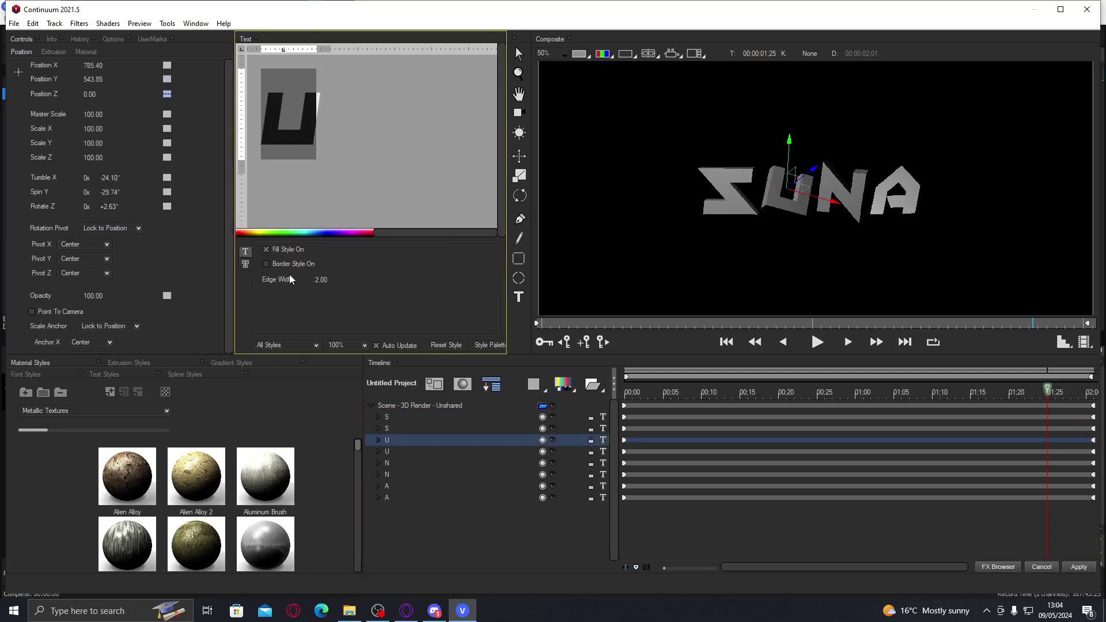
click(287, 260)
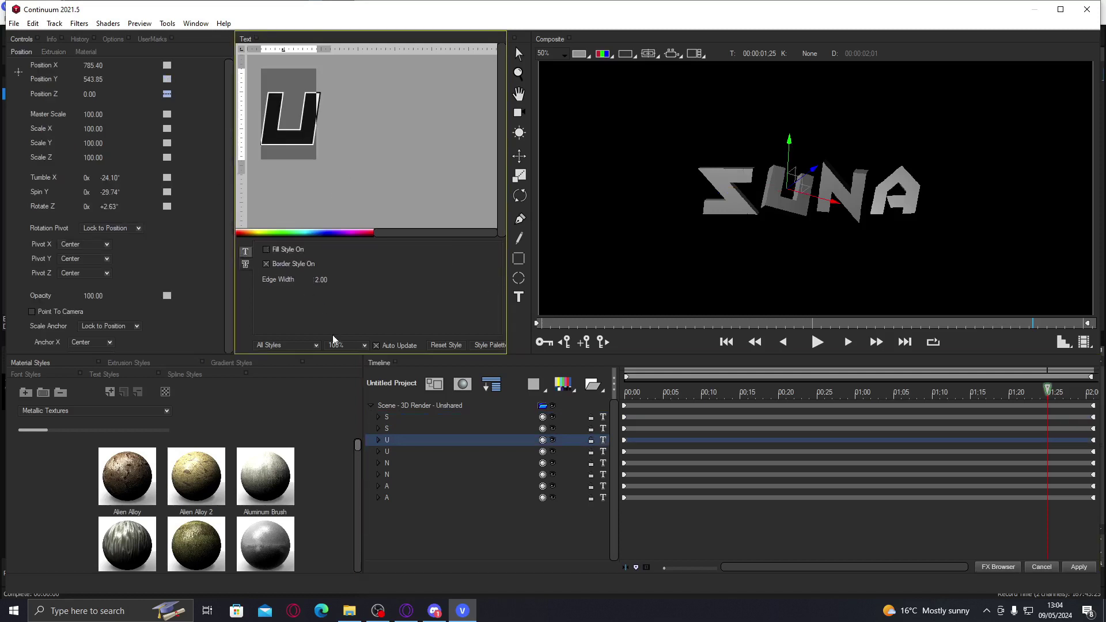
click(393, 463)
click(266, 264)
click(269, 249)
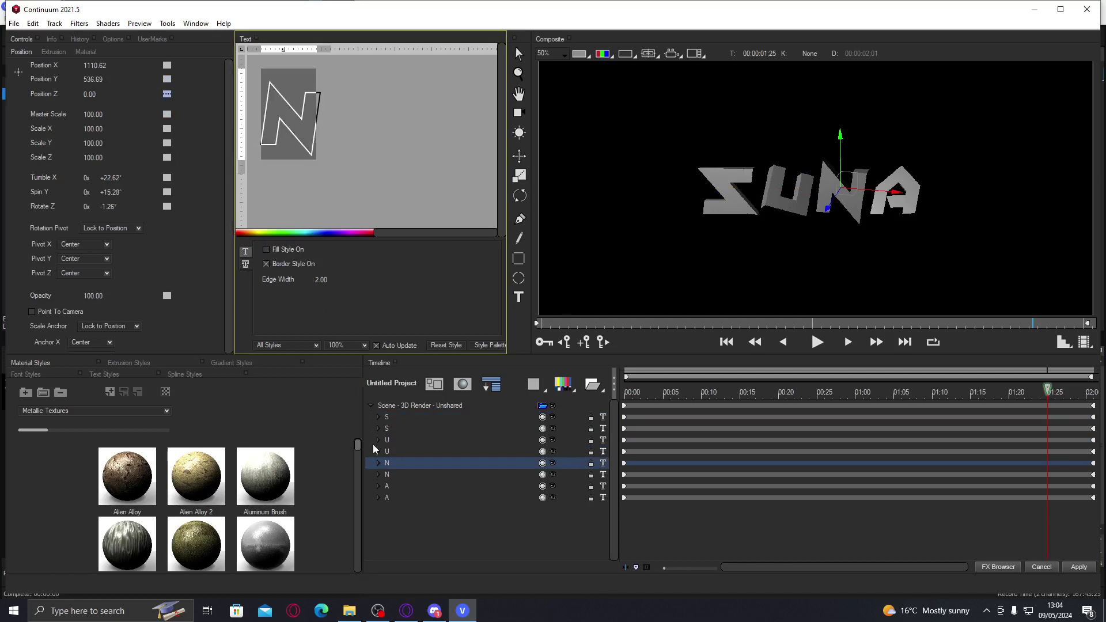
click(395, 487)
click(271, 264)
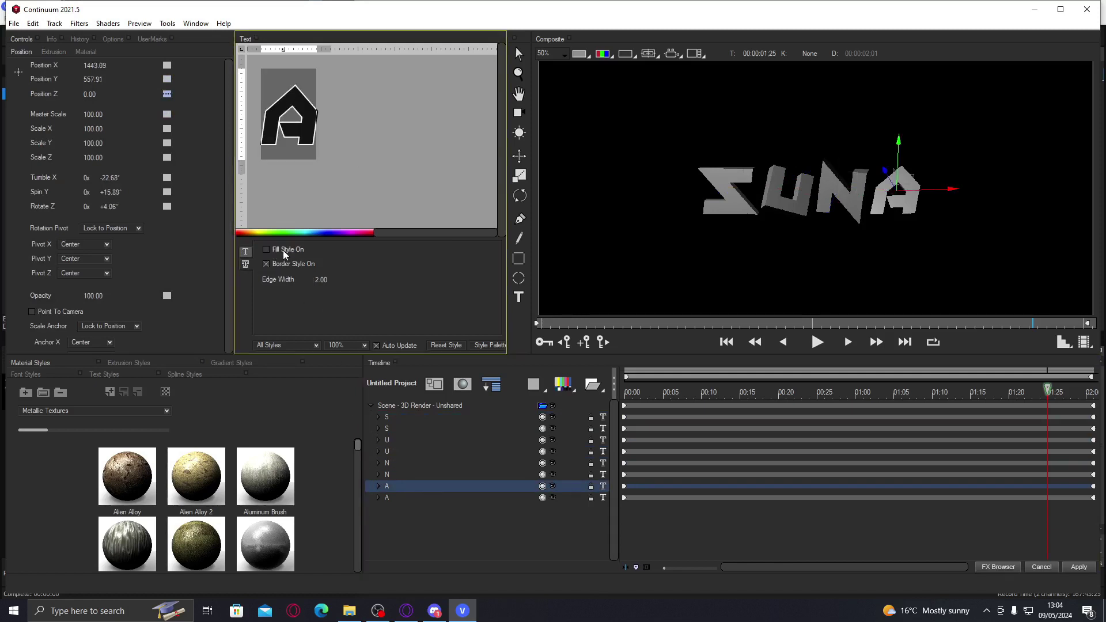
click(282, 250)
Apply the Chrome metallic material to the outlined upper S, U, N and A tracks
click(404, 417)
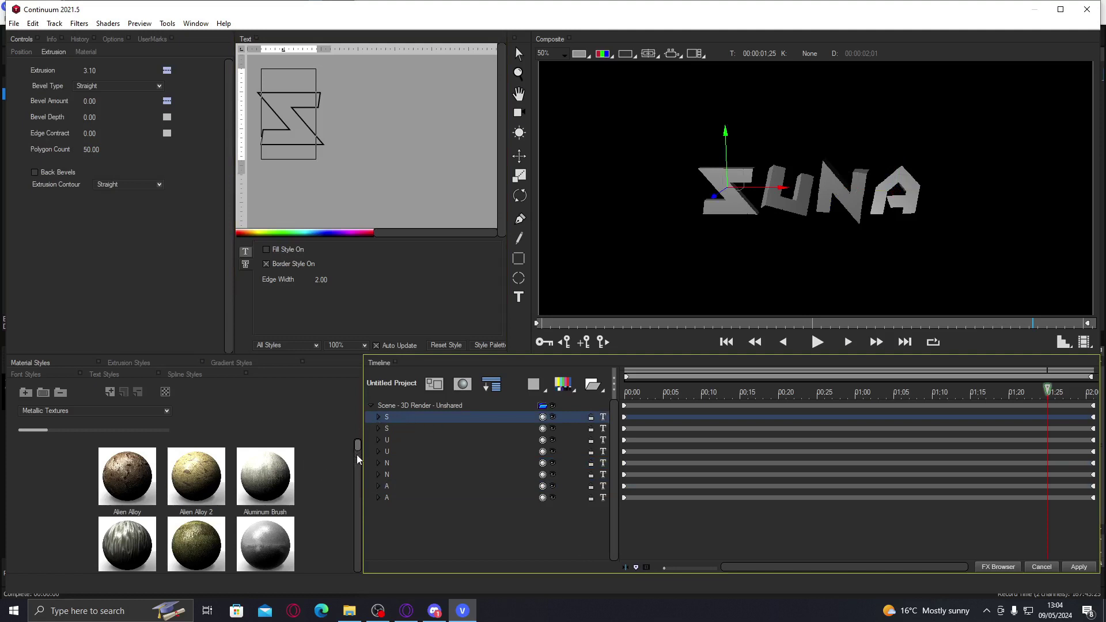
drag(357, 455, 358, 483)
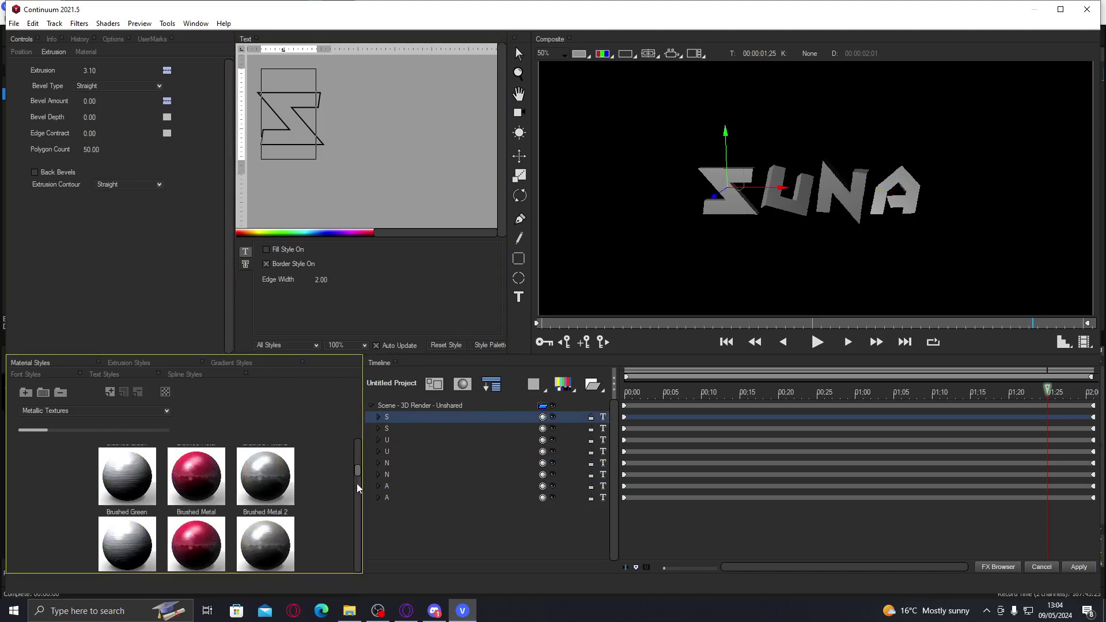
click(205, 487)
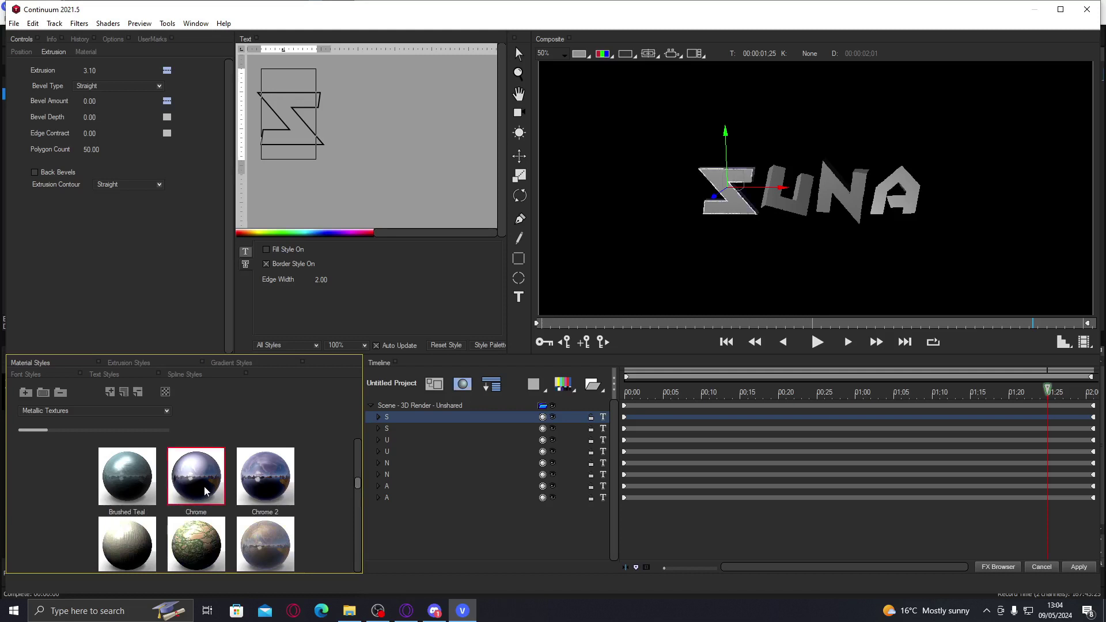
click(392, 440)
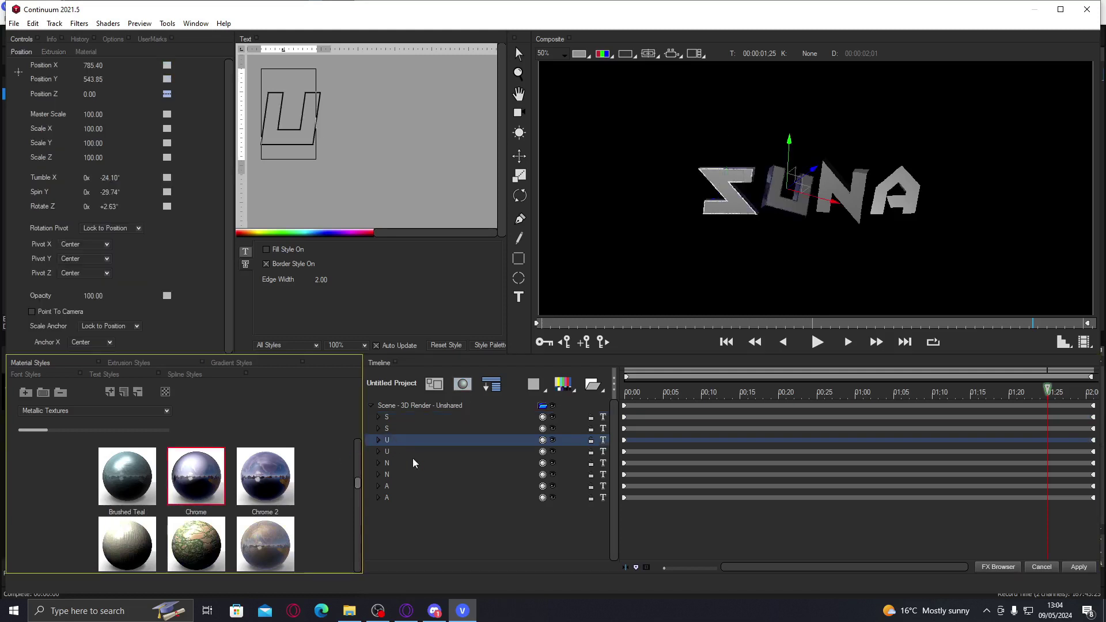
click(399, 465)
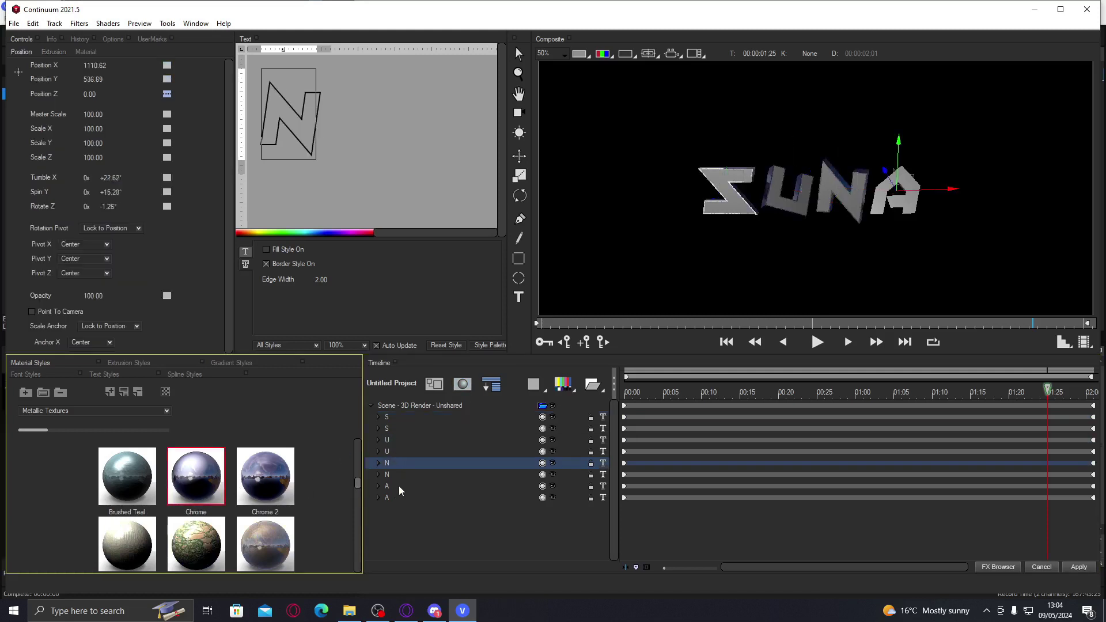
click(399, 486)
click(207, 475)
Replace the upper S track's Strange Land.dds texture with the Basic_2K_02 image from the Textures folder
click(377, 416)
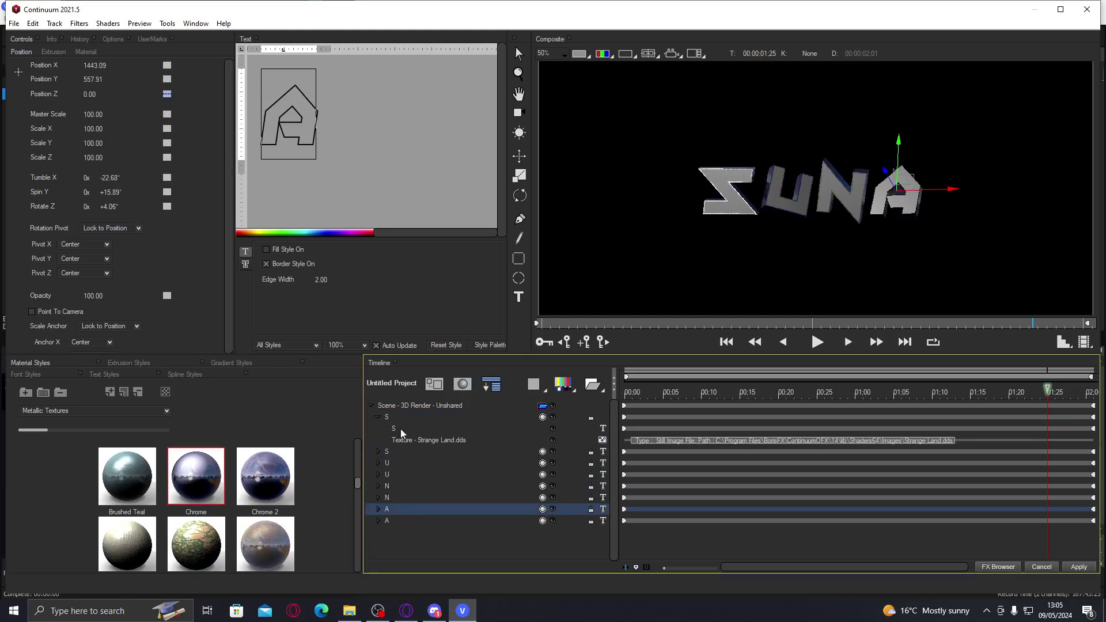
click(602, 441)
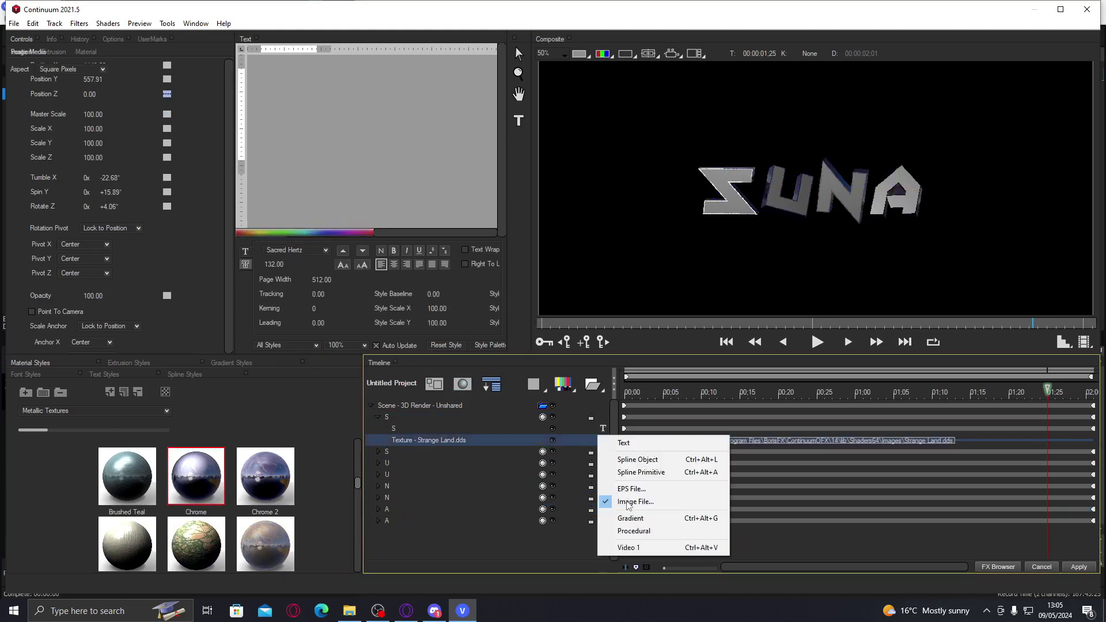
click(634, 502)
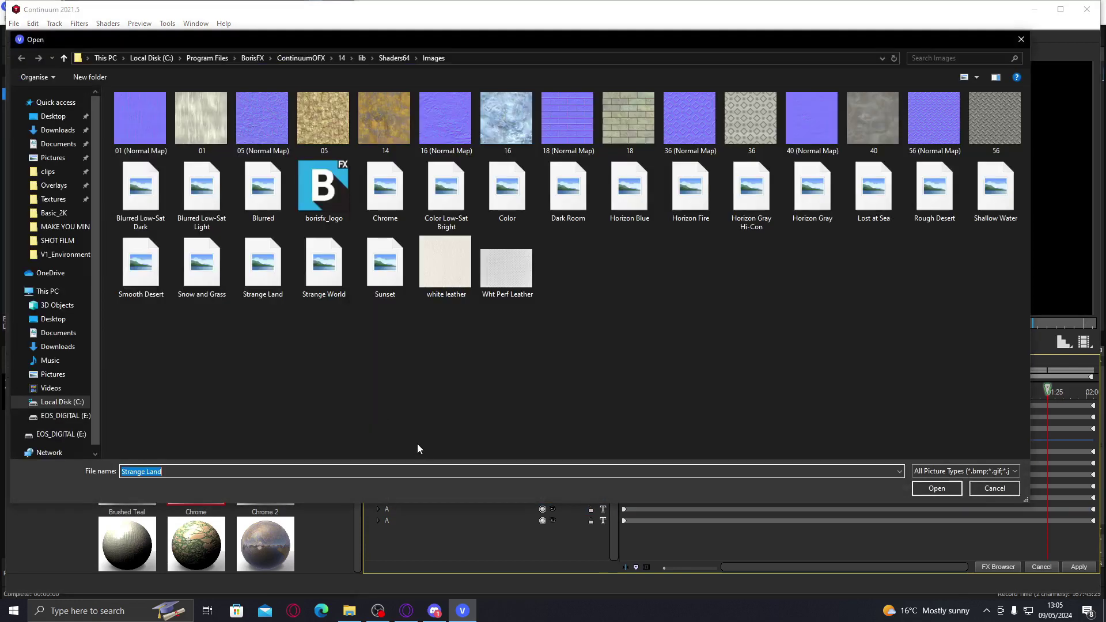
click(58, 201)
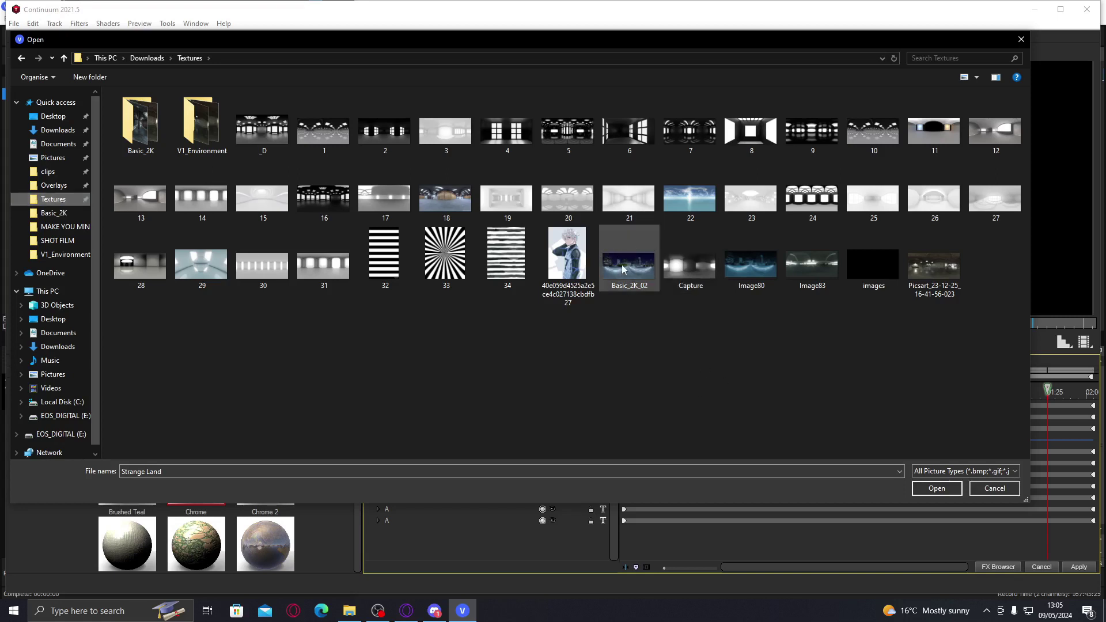
click(604, 266)
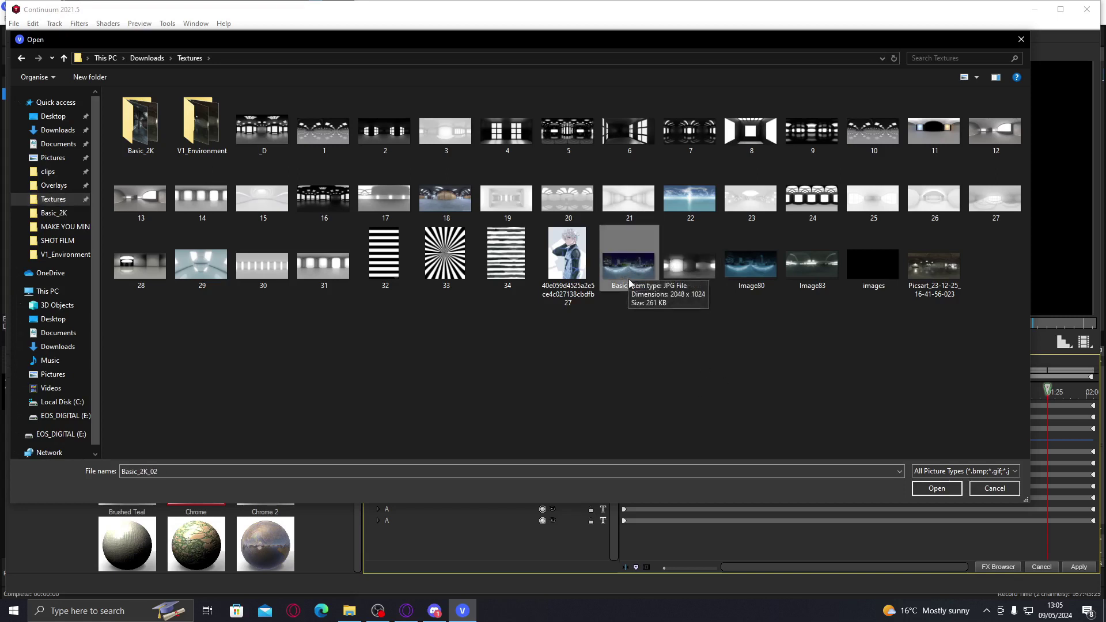
double_click(151, 130)
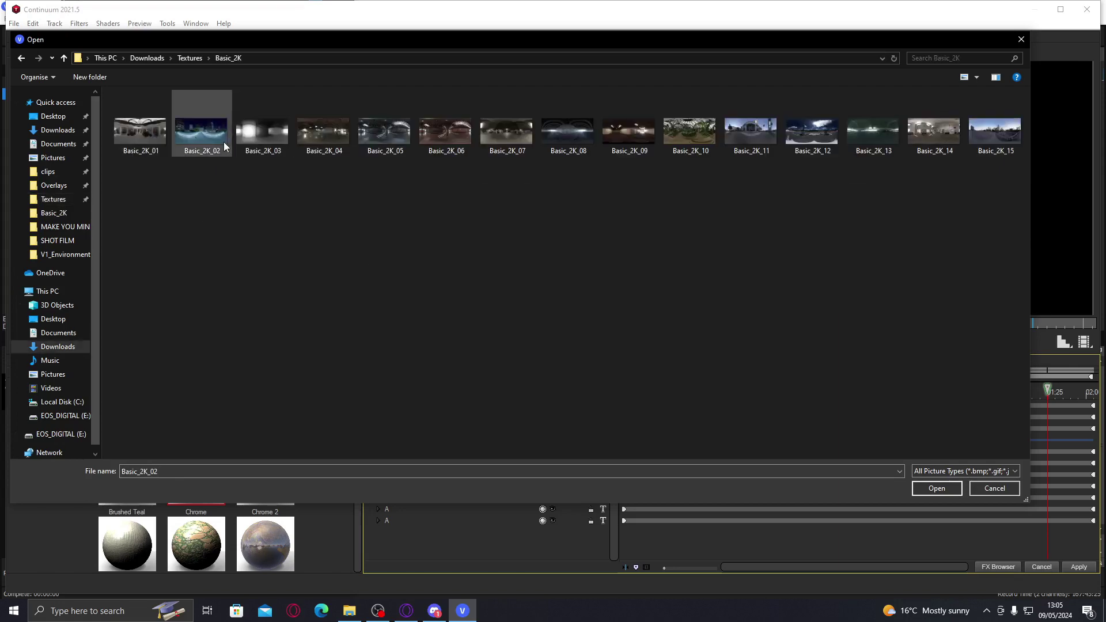
click(190, 58)
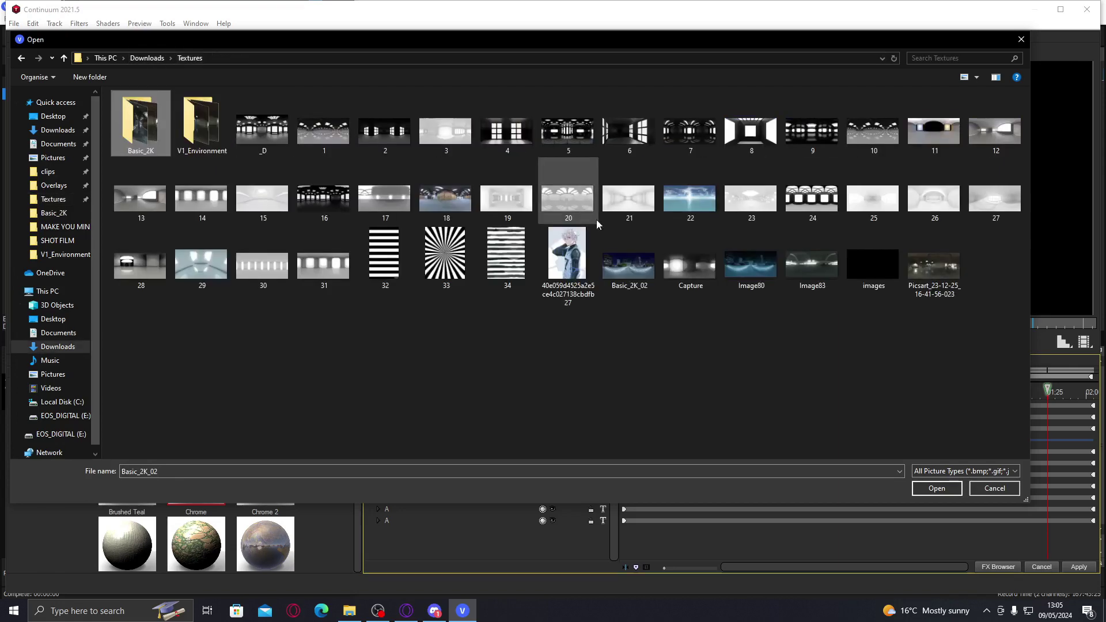
double_click(636, 268)
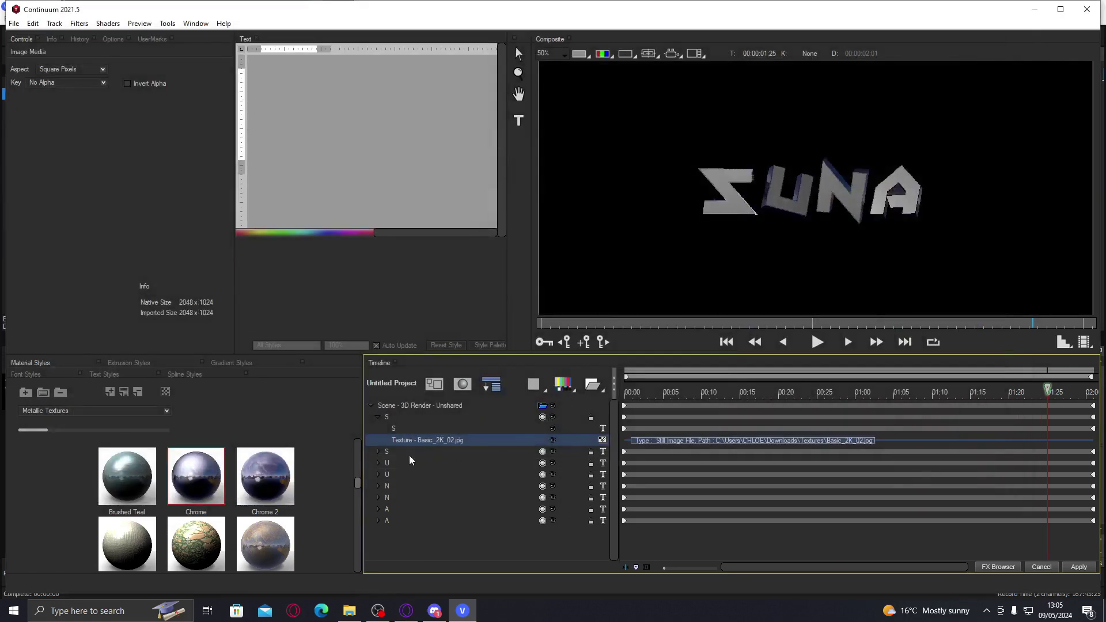
Replace the upper U track's texture with the Basic_2K_02 image and collapse the expanded tracks
click(377, 463)
click(603, 486)
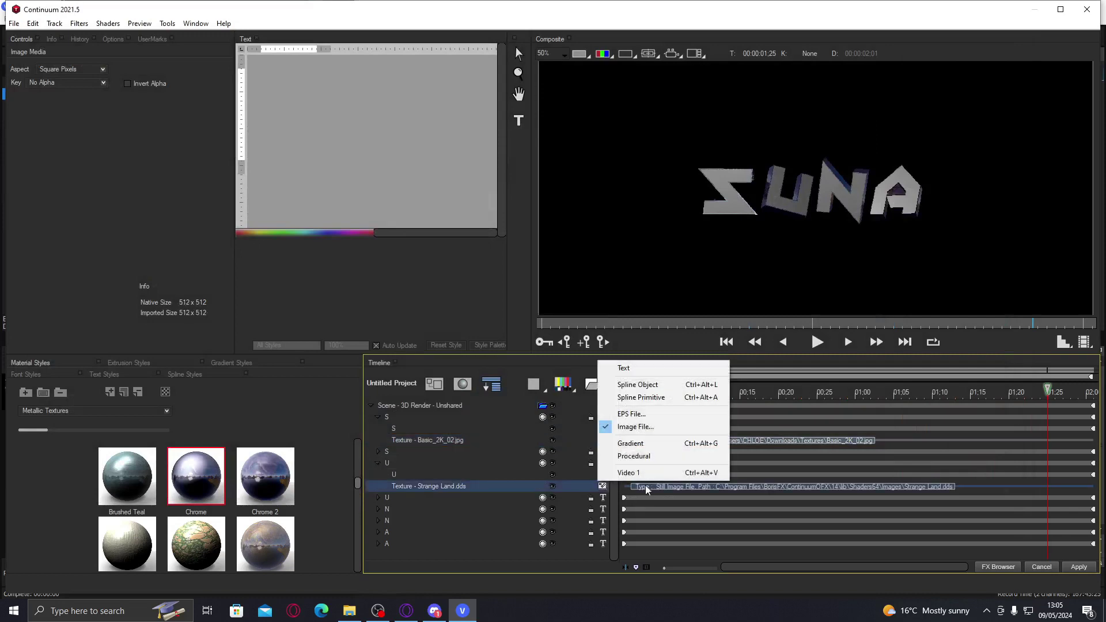
click(634, 426)
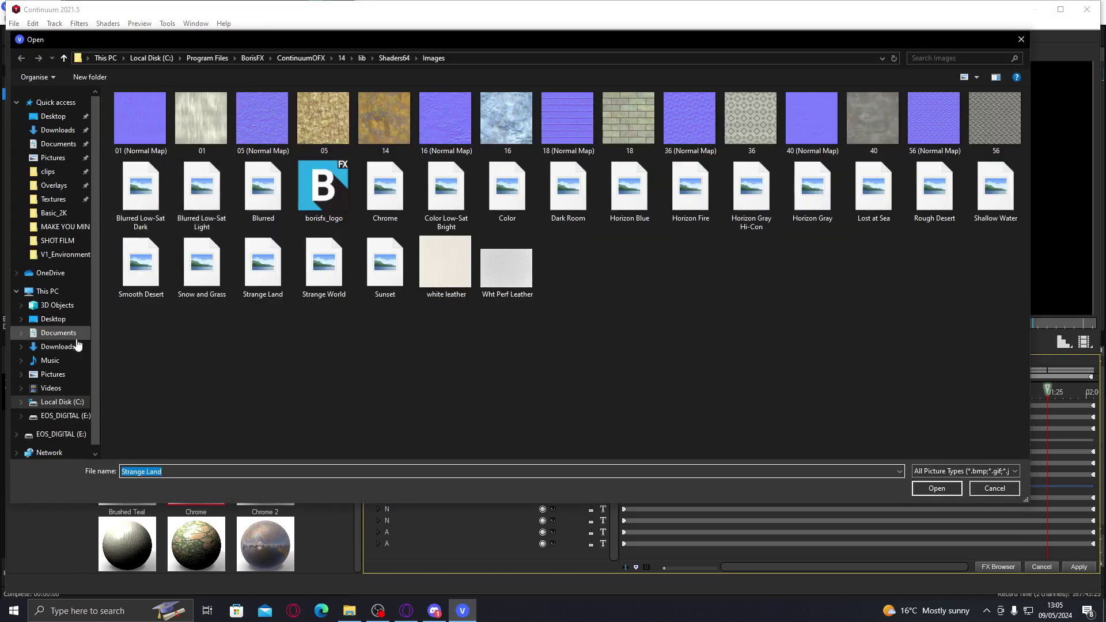
click(53, 199)
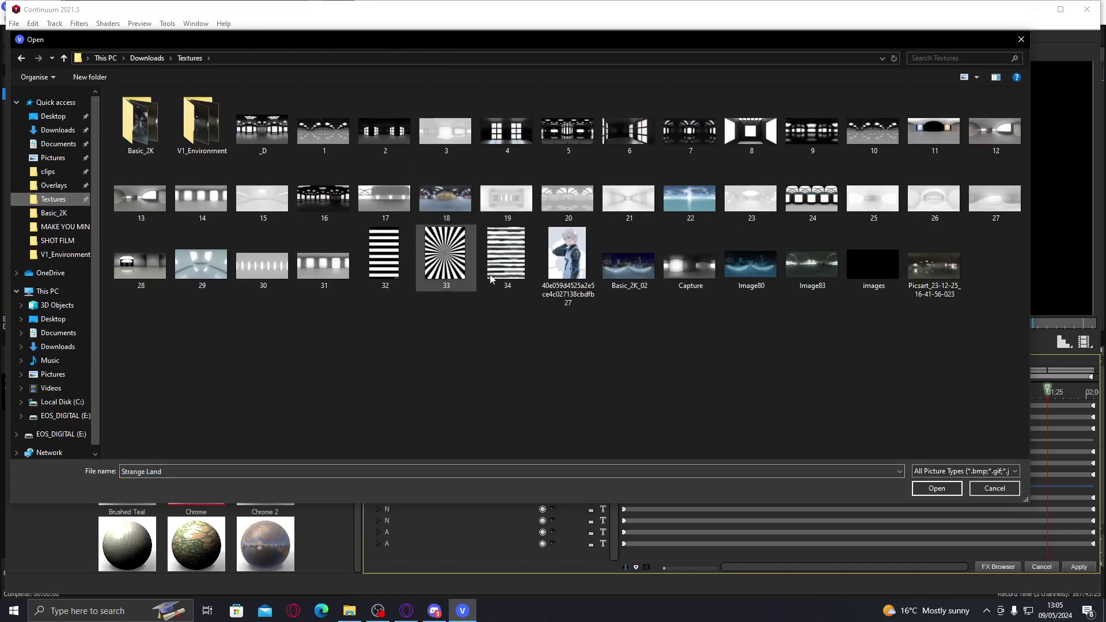
double_click(629, 265)
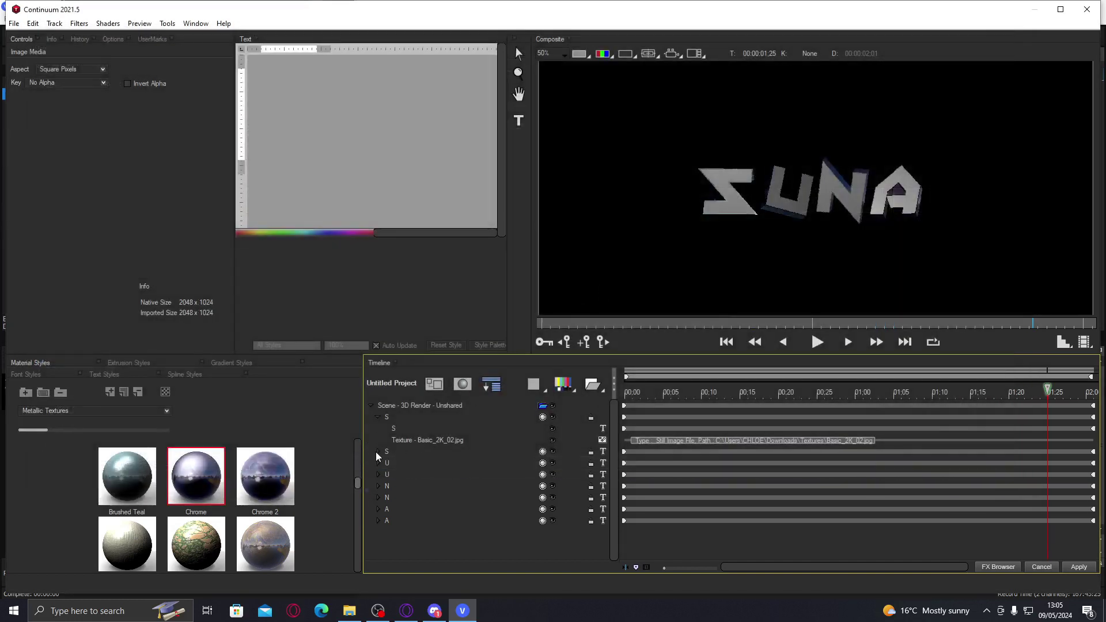
click(378, 417)
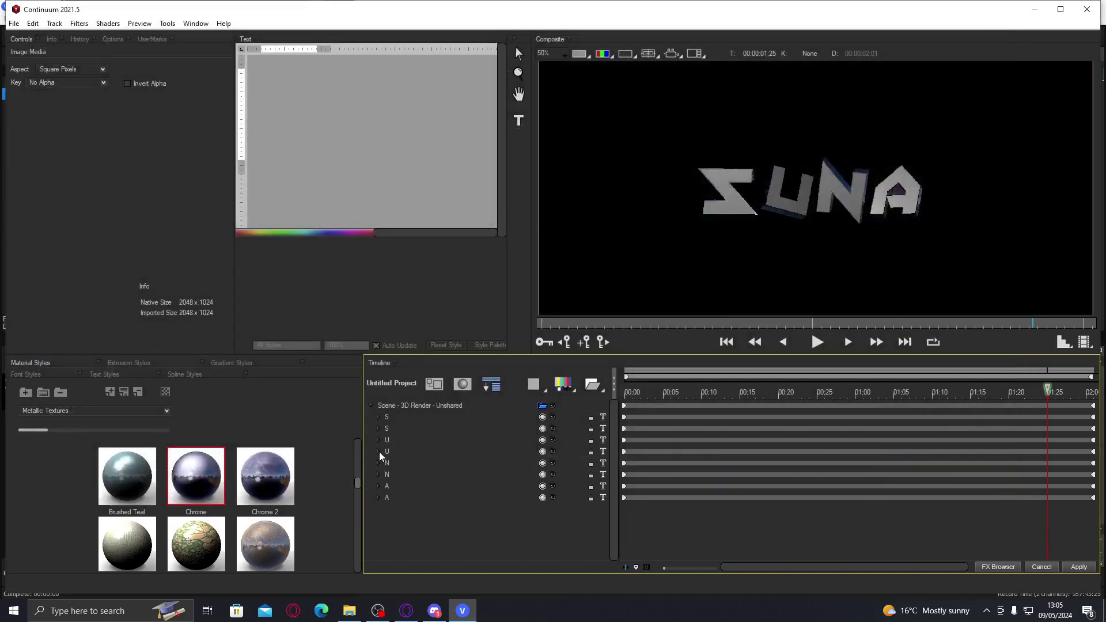
Replace the upper N track's texture with the Basic_2K_02 image and collapse that track
click(378, 462)
click(602, 487)
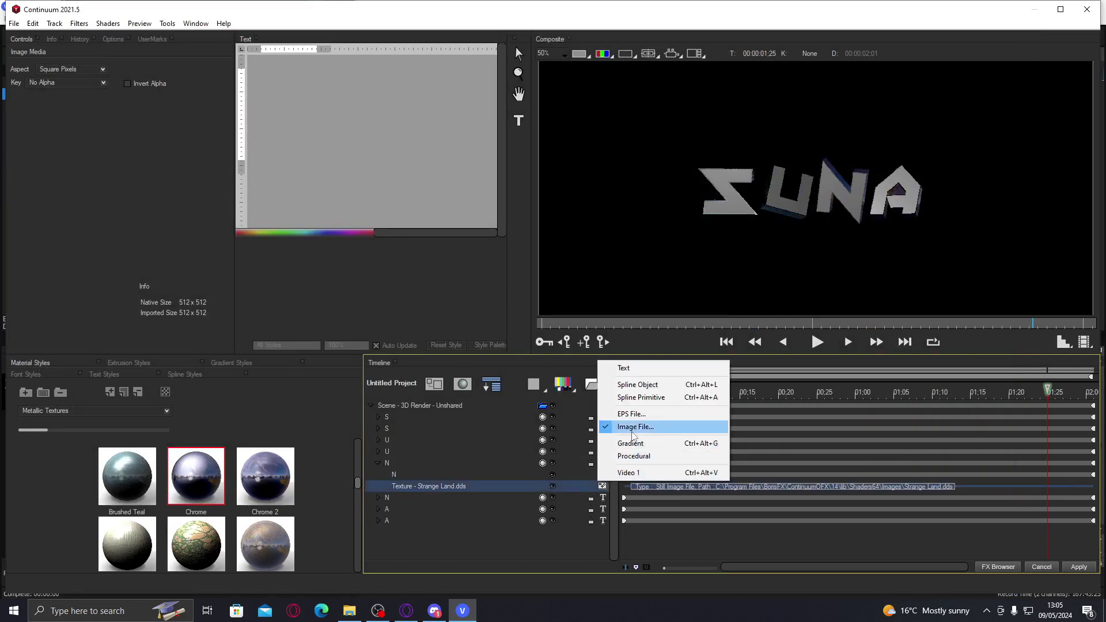
click(604, 434)
click(53, 199)
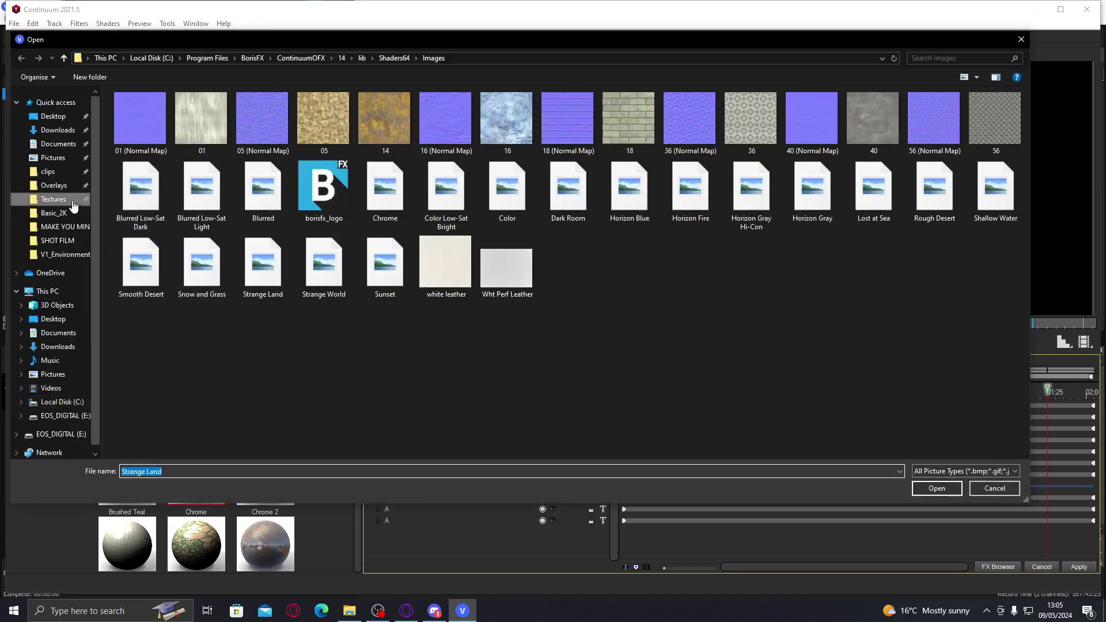
double_click(602, 281)
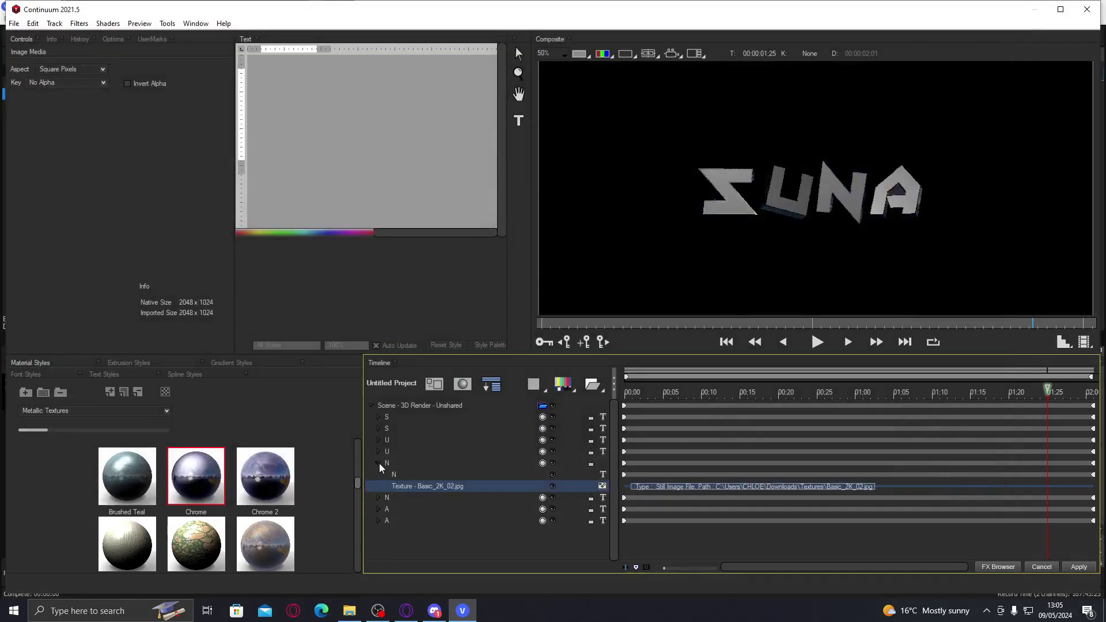
click(378, 462)
Replace the upper A track's texture with the Basic_2K_02 image from the Textures folder, and collapse the track
click(377, 487)
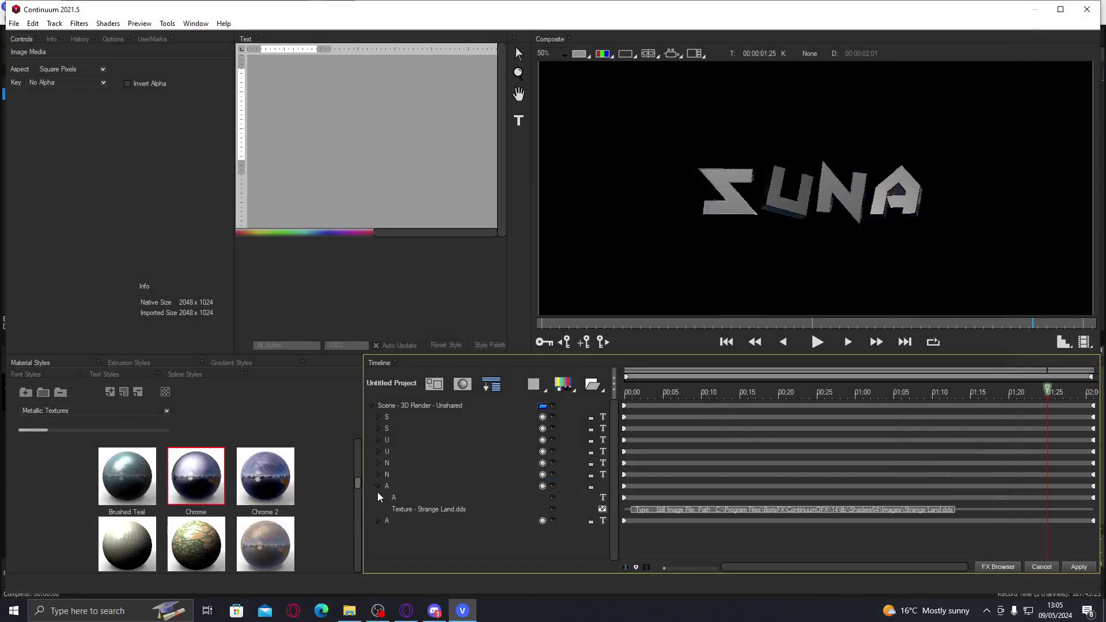
click(602, 510)
click(639, 450)
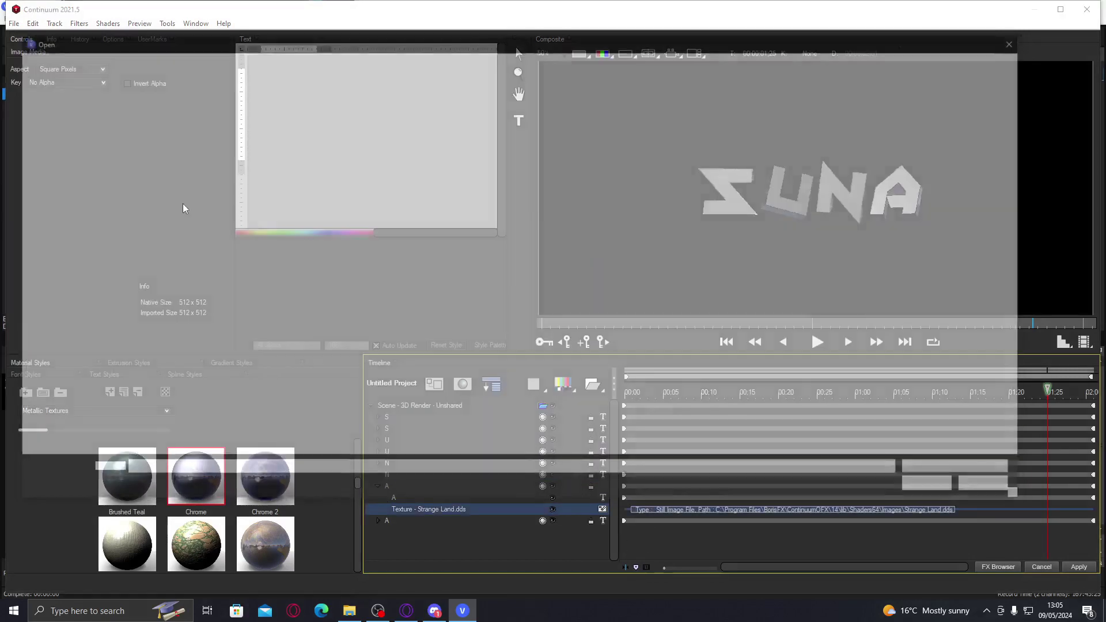
click(64, 200)
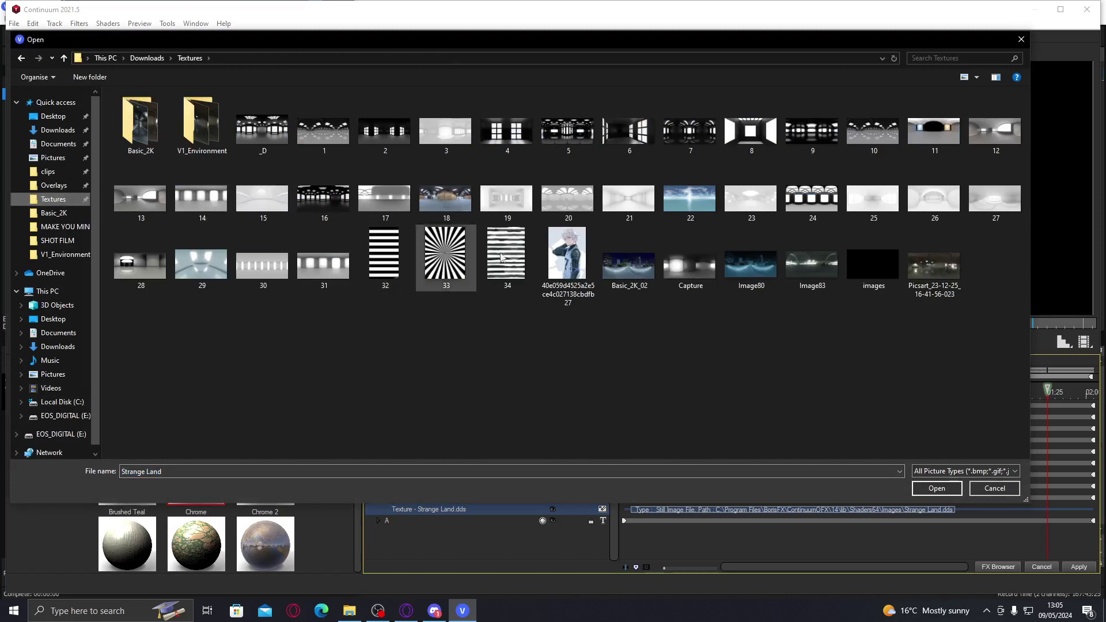
double_click(644, 277)
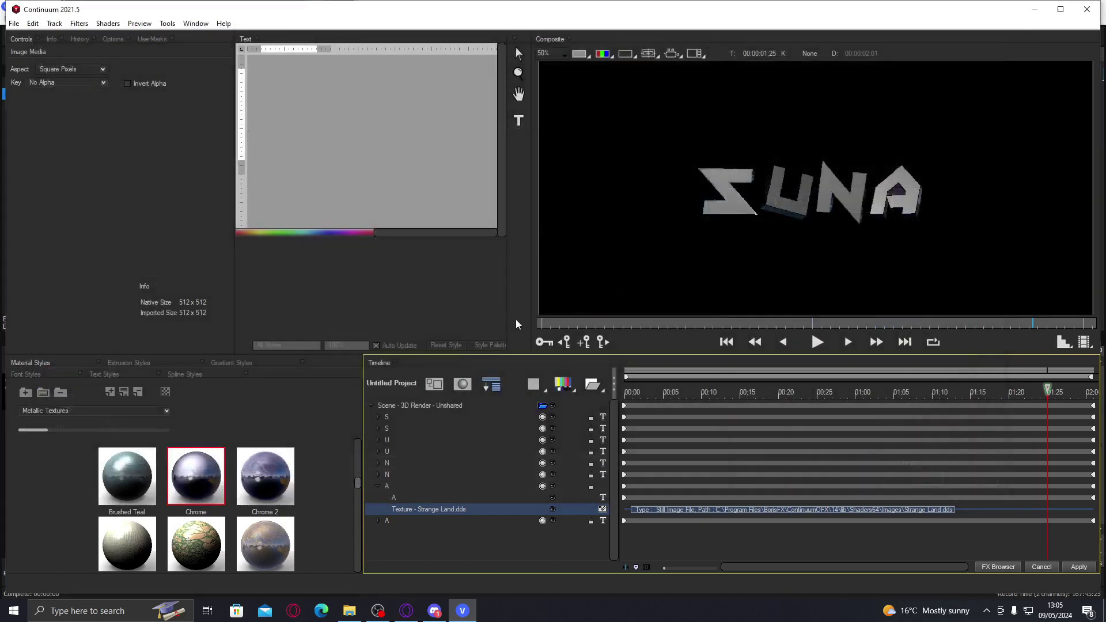
click(378, 485)
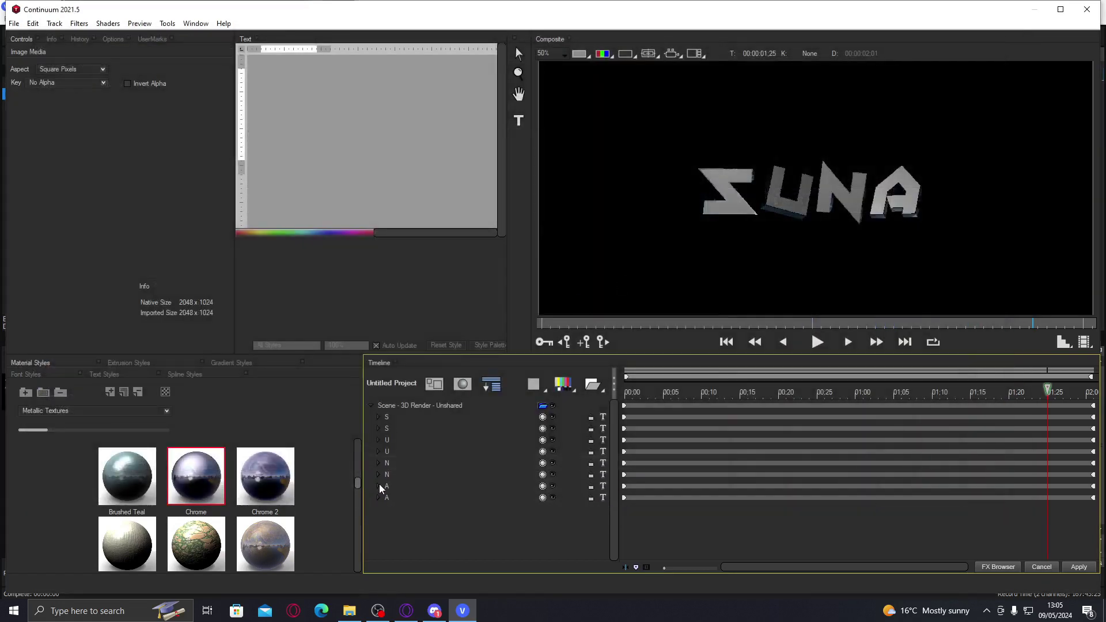
Slightly increase the extrusion Bevel Amount of the outlined upper S and U tracks
click(394, 417)
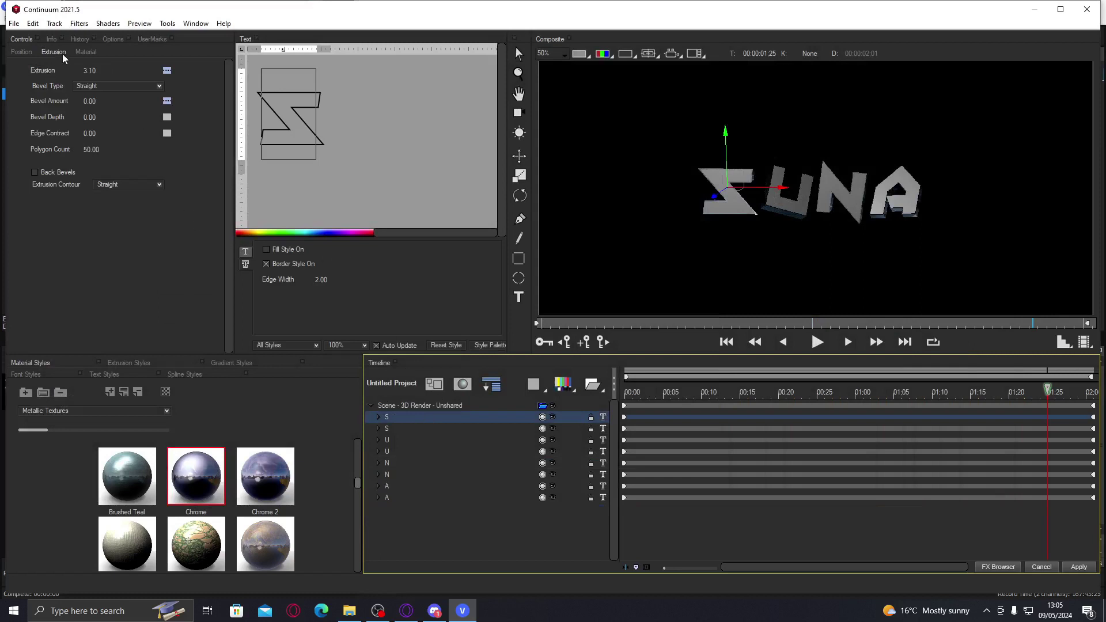
click(23, 50)
click(52, 51)
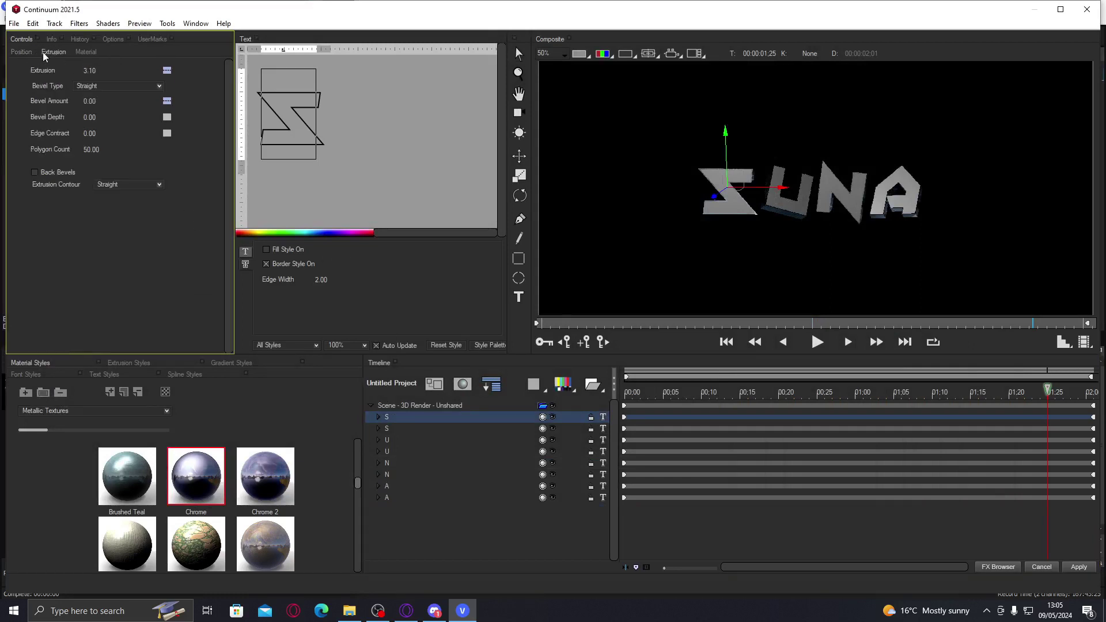
drag(88, 101, 92, 100)
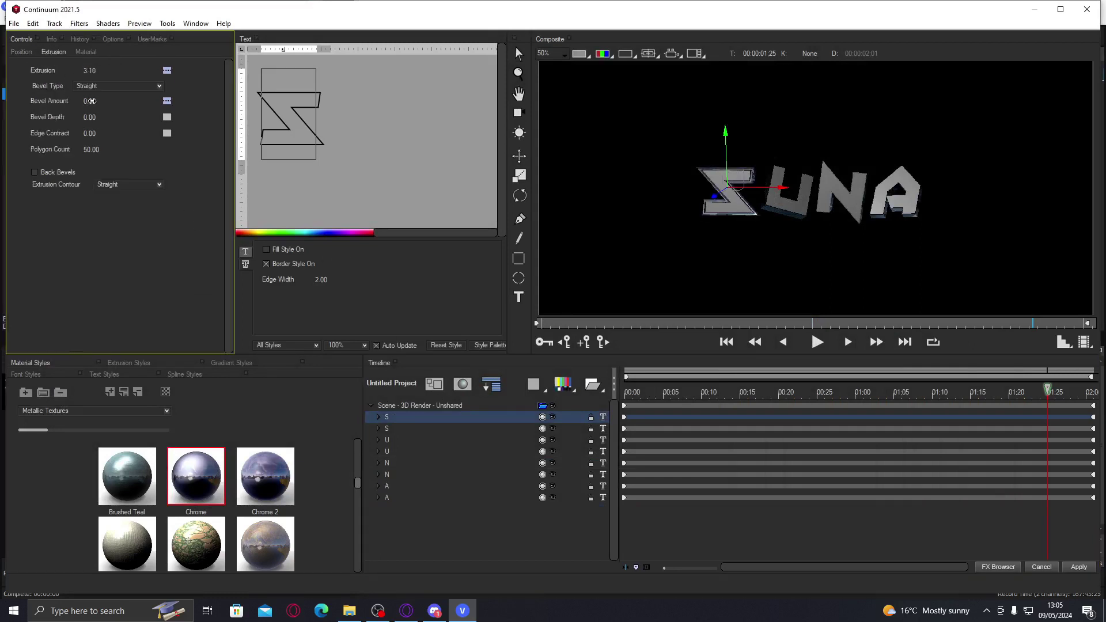
click(393, 438)
click(55, 51)
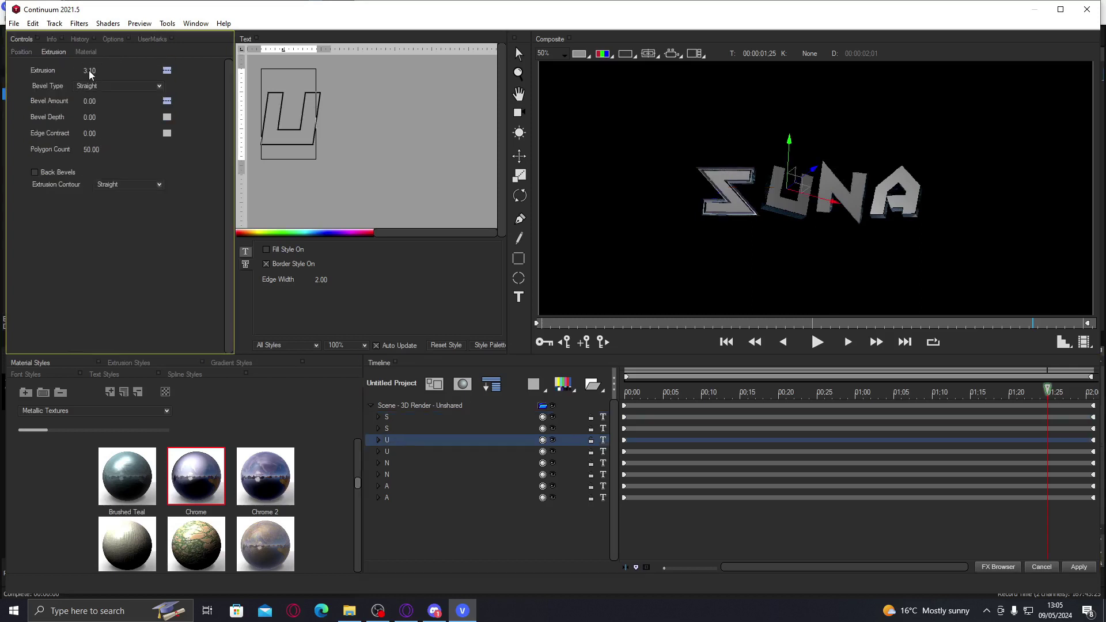
drag(86, 101, 93, 101)
Set the extrusion Bevel Amount to 0.50 on the upper N track and 0.55 on the upper A track
click(395, 465)
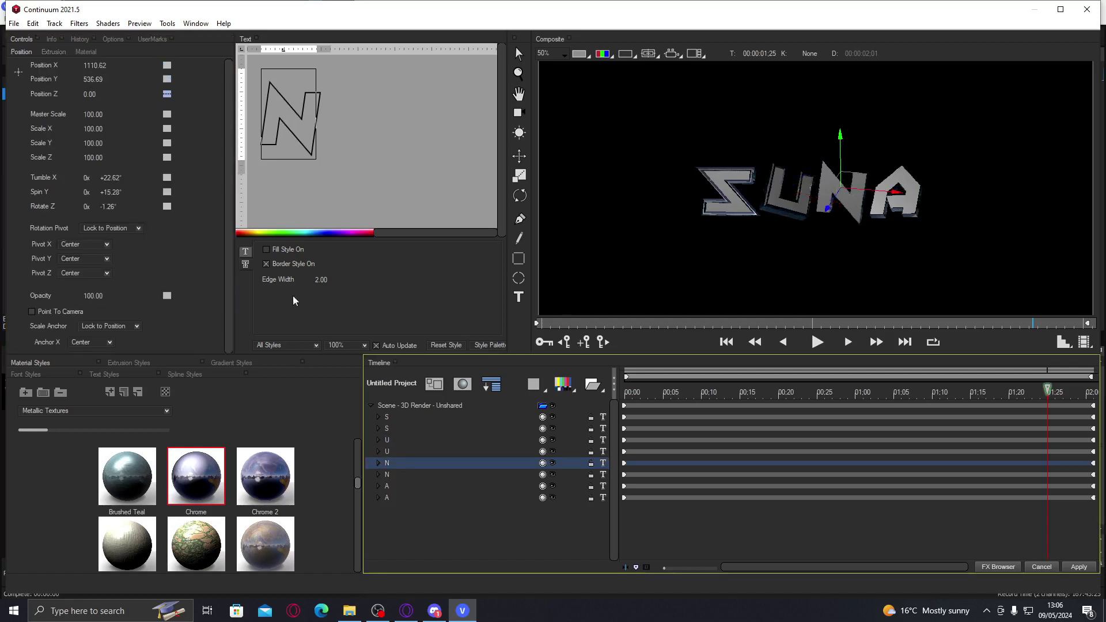
click(52, 51)
drag(95, 101, 99, 101)
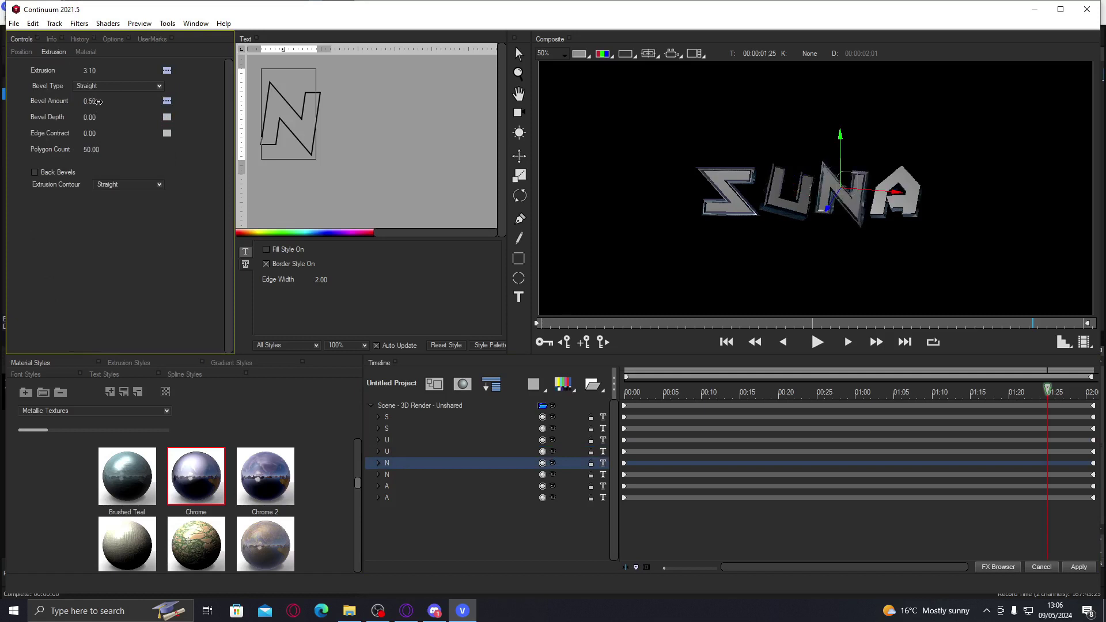
click(402, 487)
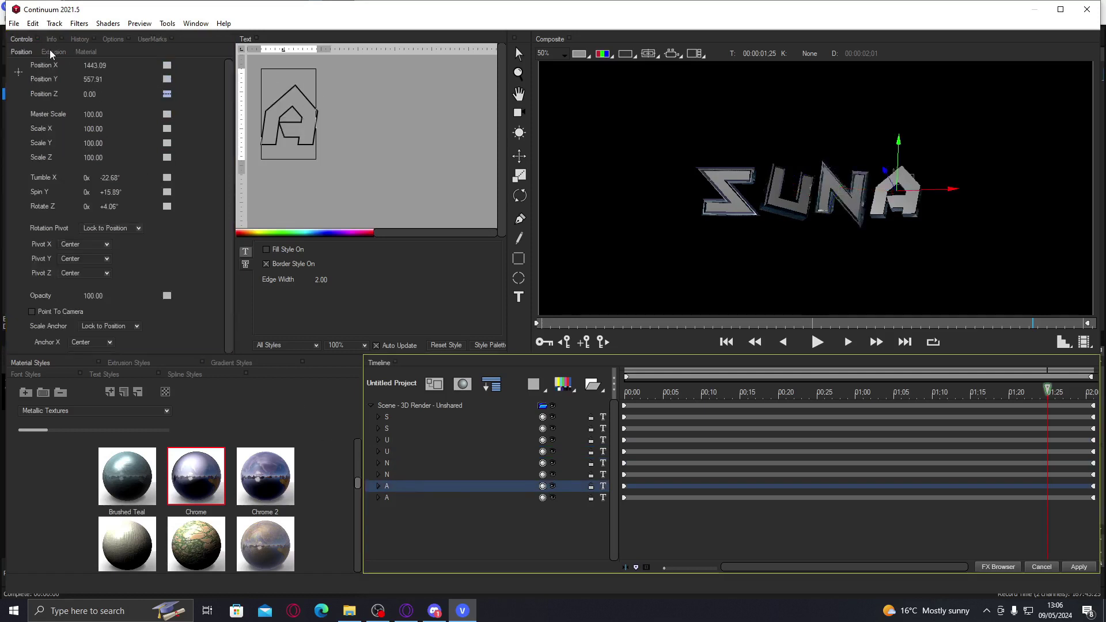
click(50, 52)
drag(89, 102, 98, 100)
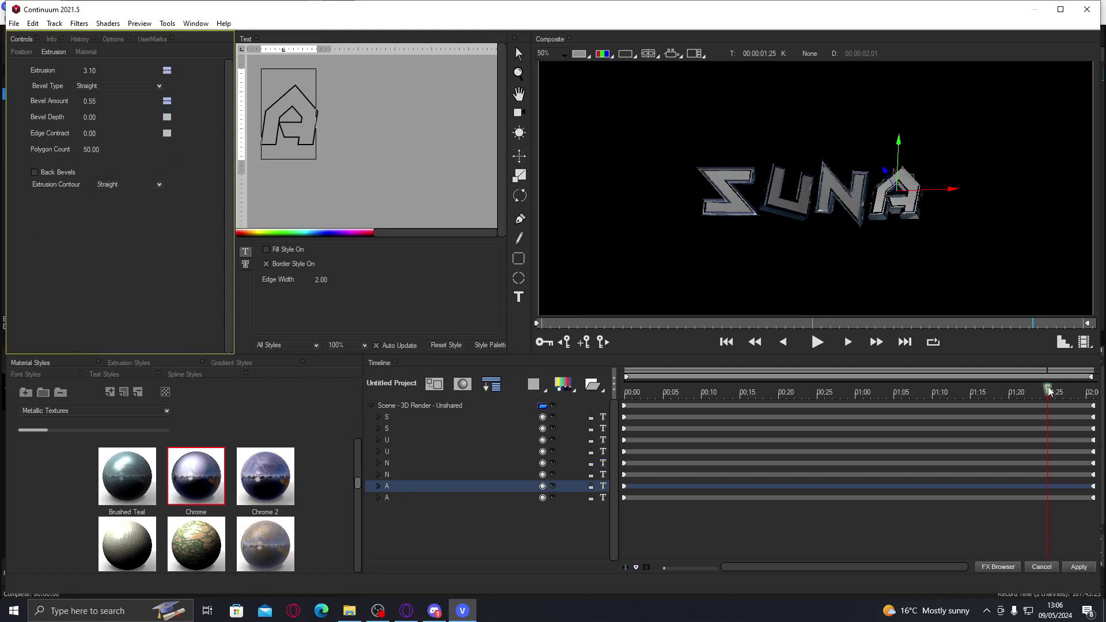
Move the playhead to 00:00:02:01 and apply the Chrome metallic material to the filled lower S, U, N and A tracks
drag(1048, 392, 1092, 390)
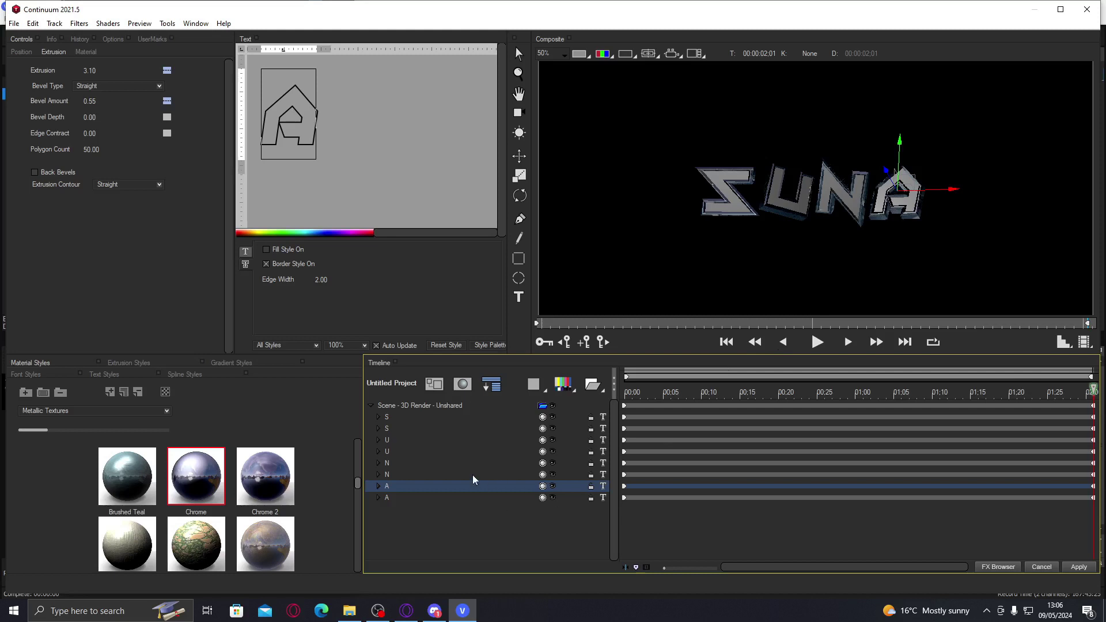
click(383, 495)
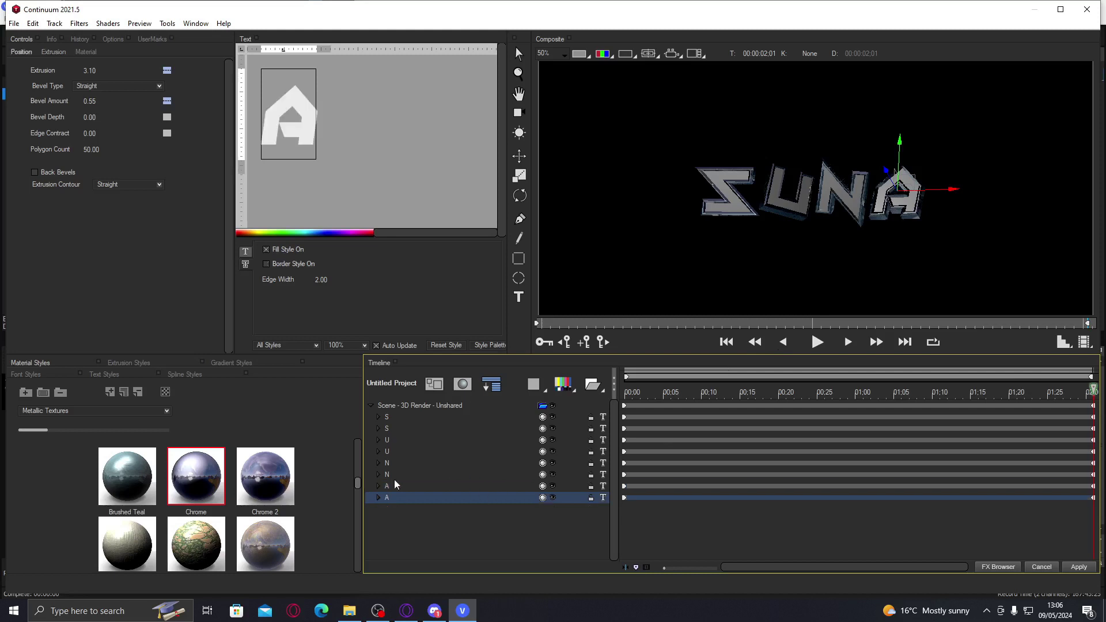
click(401, 427)
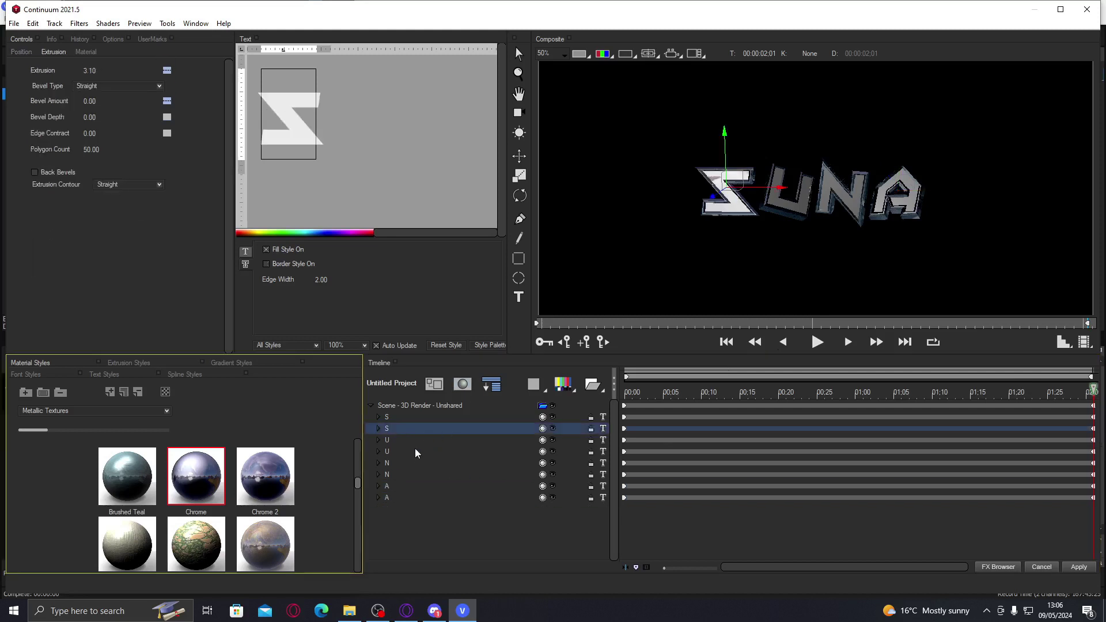
click(414, 452)
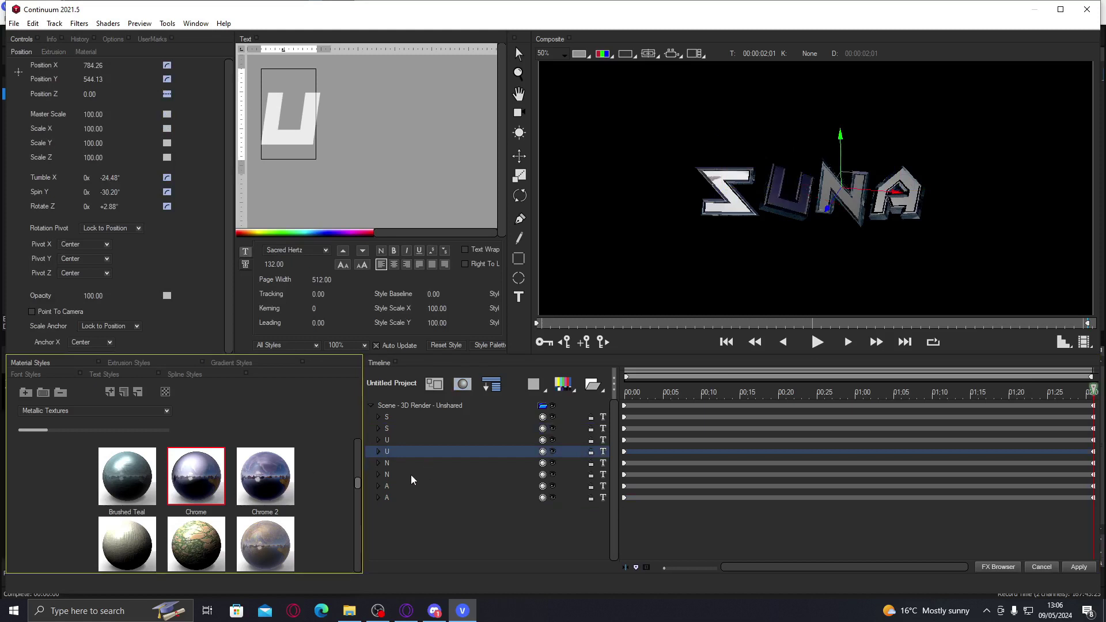
click(410, 475)
click(403, 497)
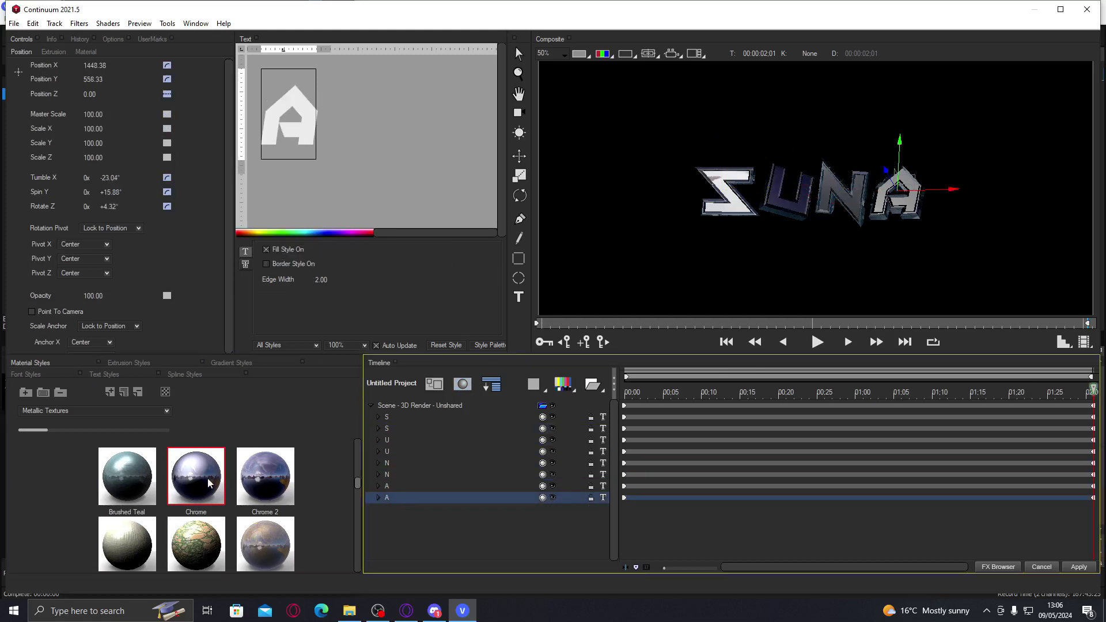
click(209, 483)
Replace the filled lower S track's texture with Image83 from the Textures folder, and scrub the timeline to check the result
click(377, 428)
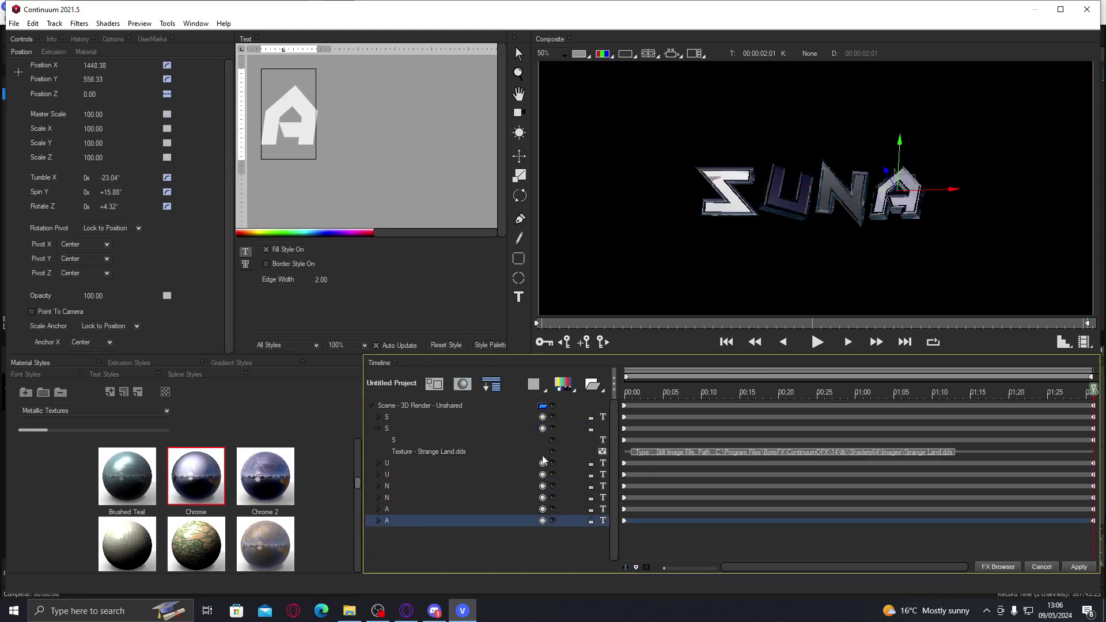
right_click(599, 451)
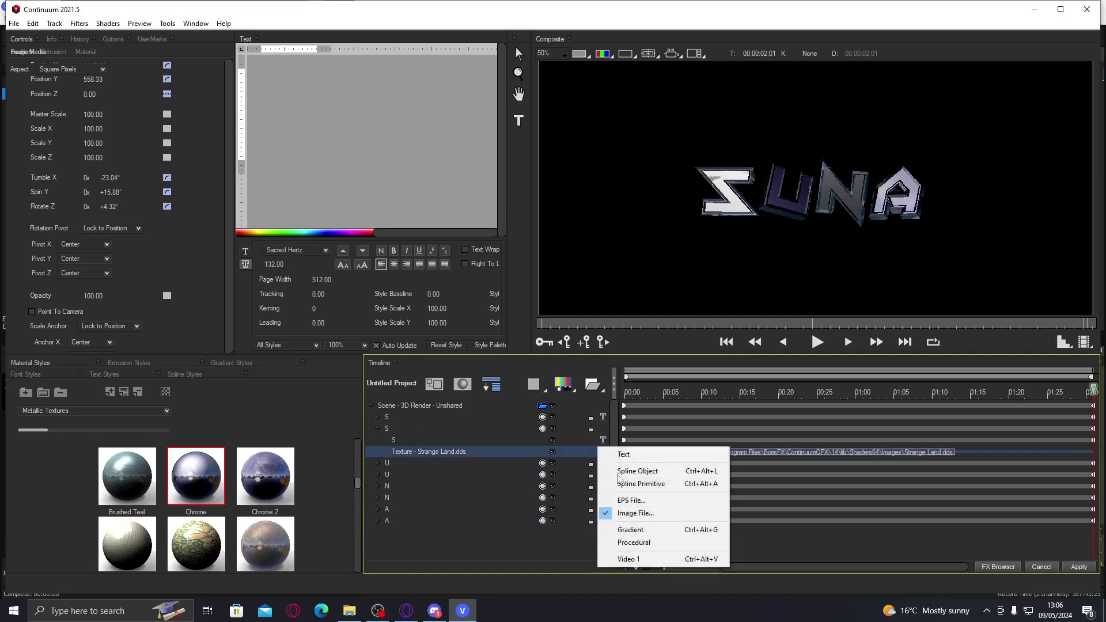
click(628, 513)
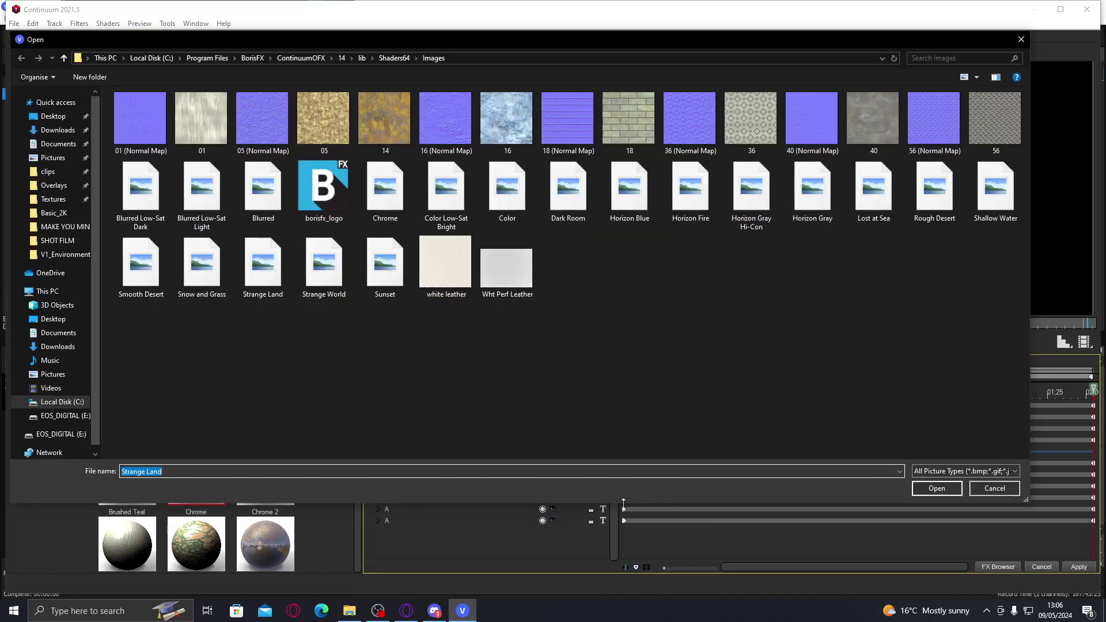
click(76, 198)
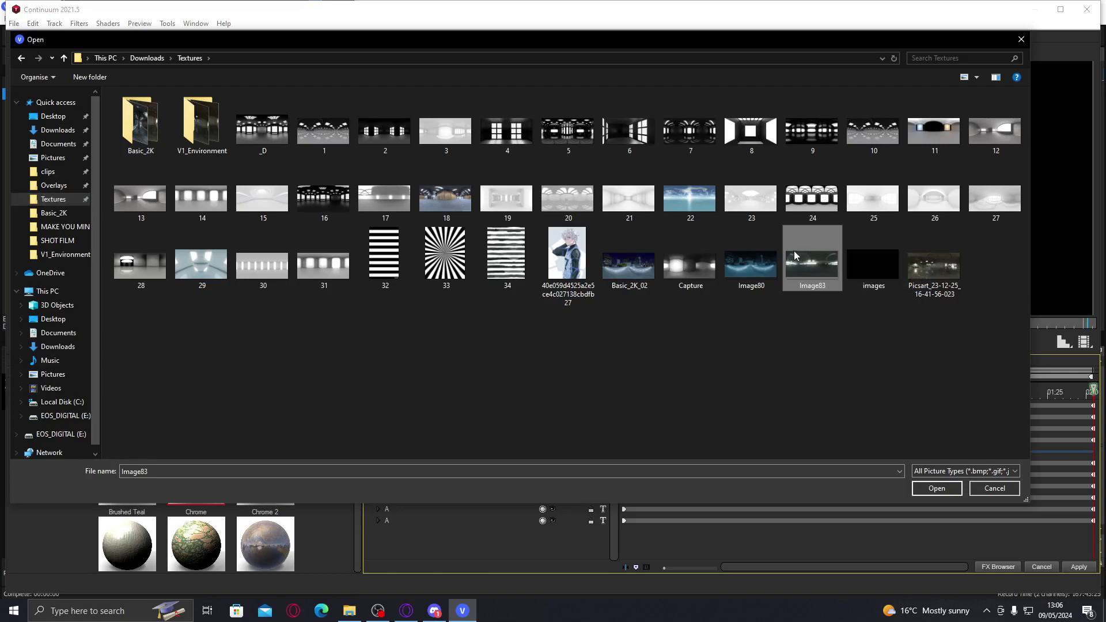
double_click(812, 254)
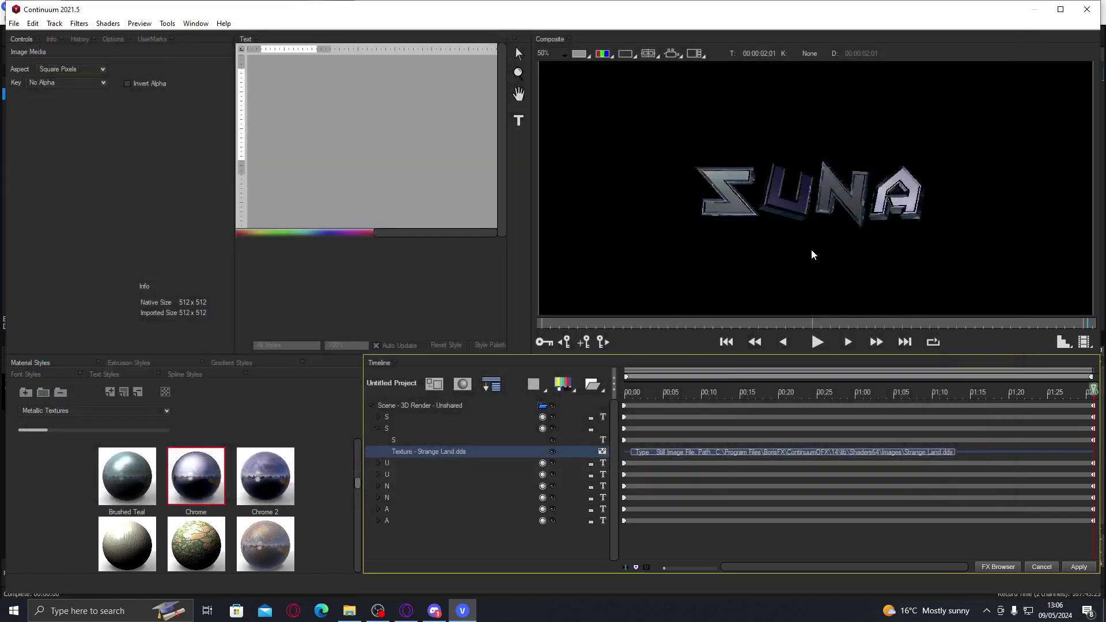
click(790, 393)
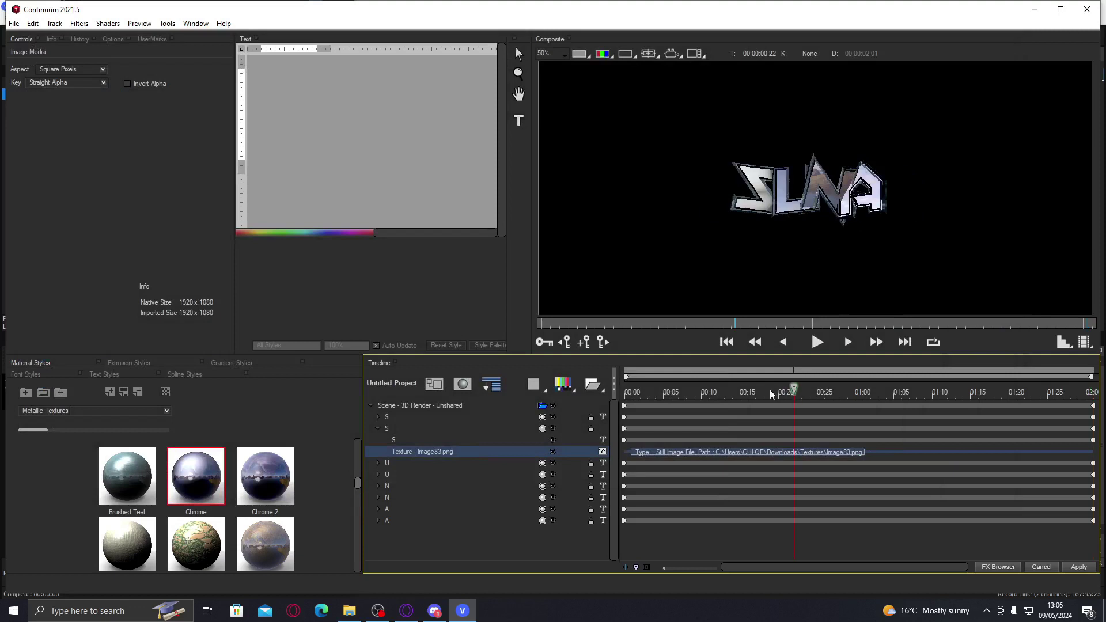
drag(625, 390, 1047, 394)
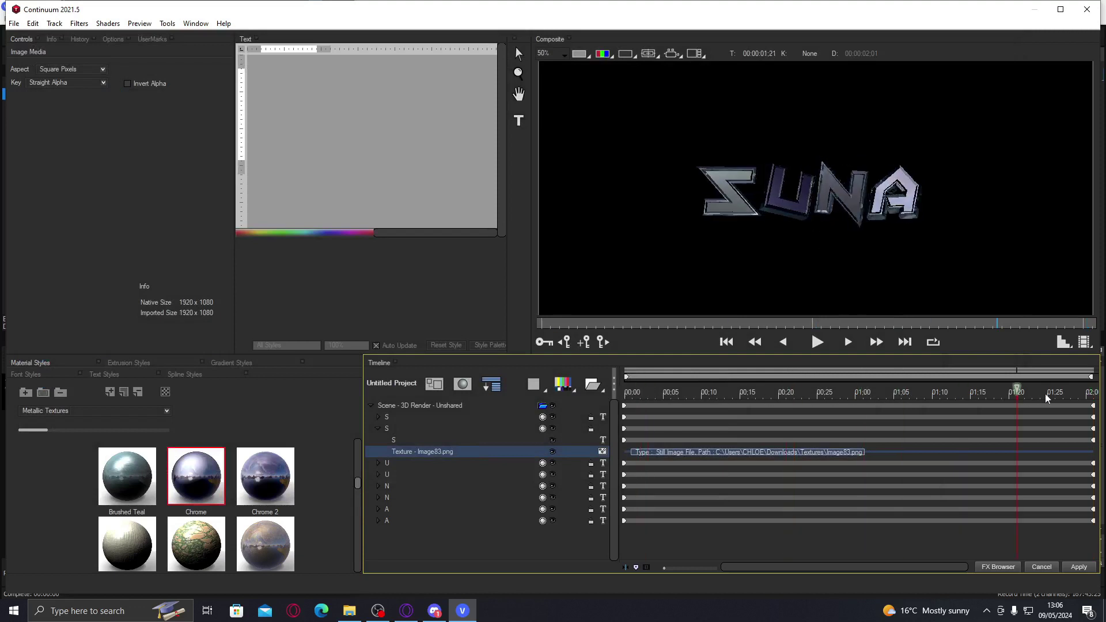
Replace the filled lower U track's texture with Image83 from the Textures folder, and collapse the lower U and S tracks
click(378, 475)
click(602, 499)
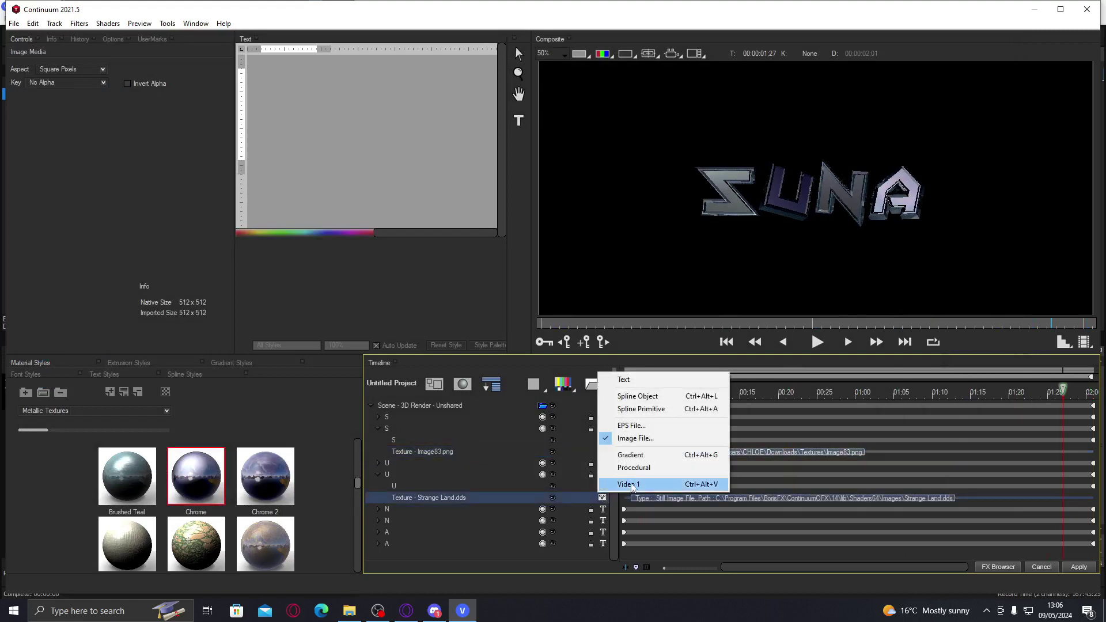
click(643, 439)
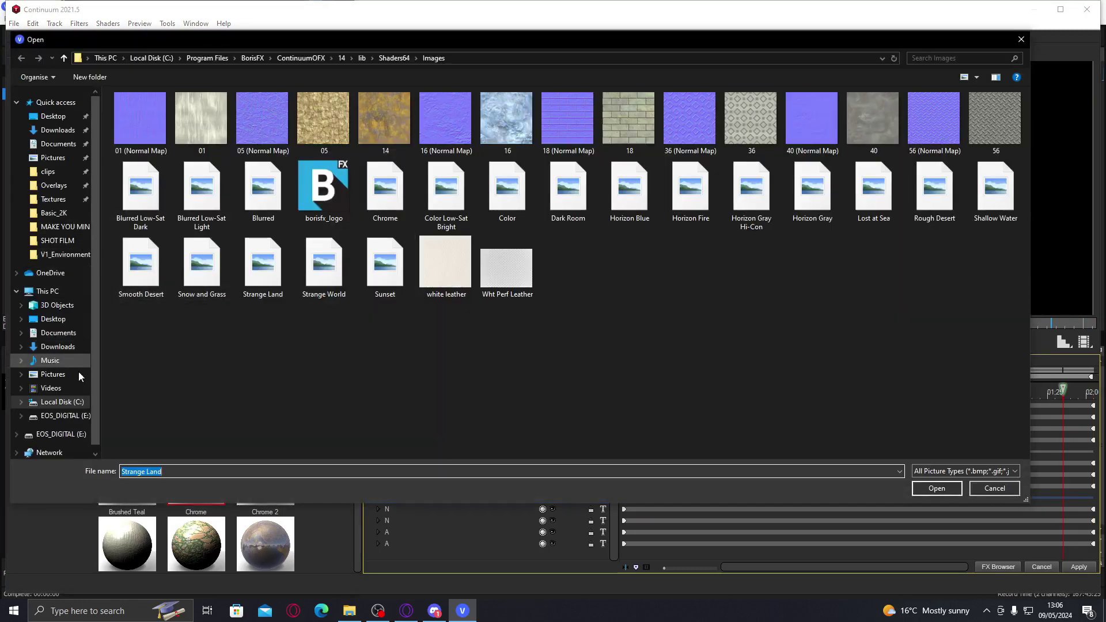
click(58, 215)
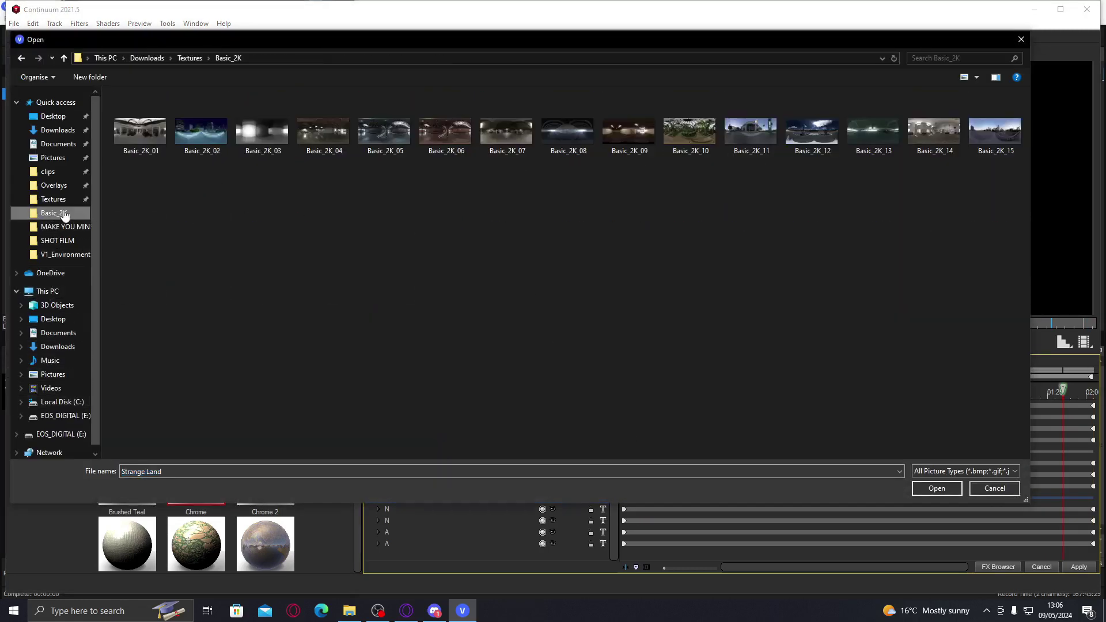
click(61, 201)
double_click(803, 279)
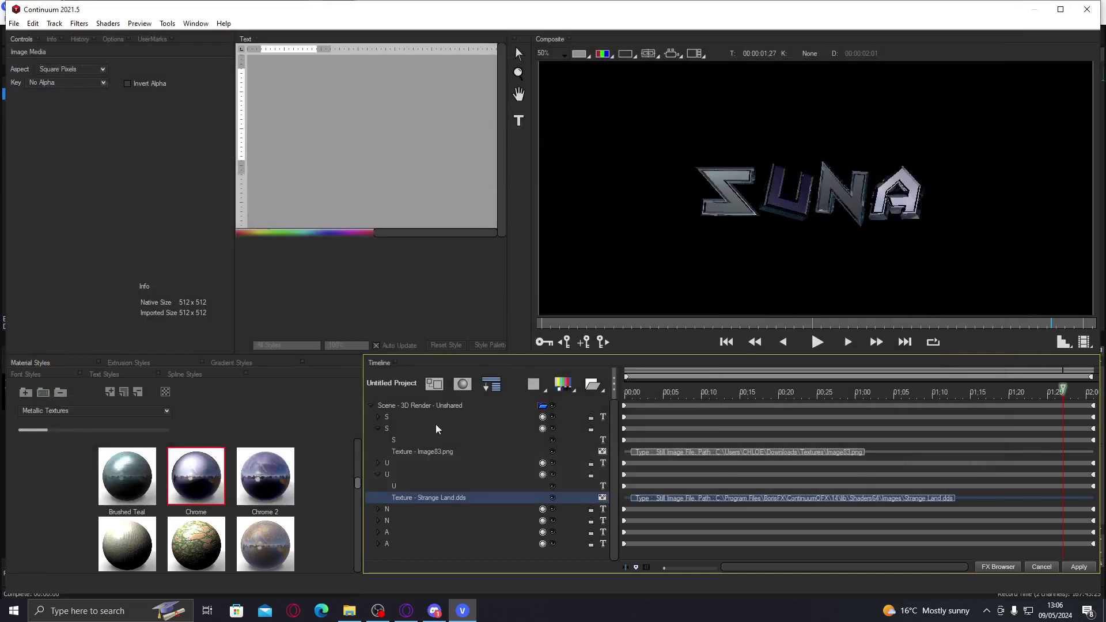
click(378, 474)
click(378, 429)
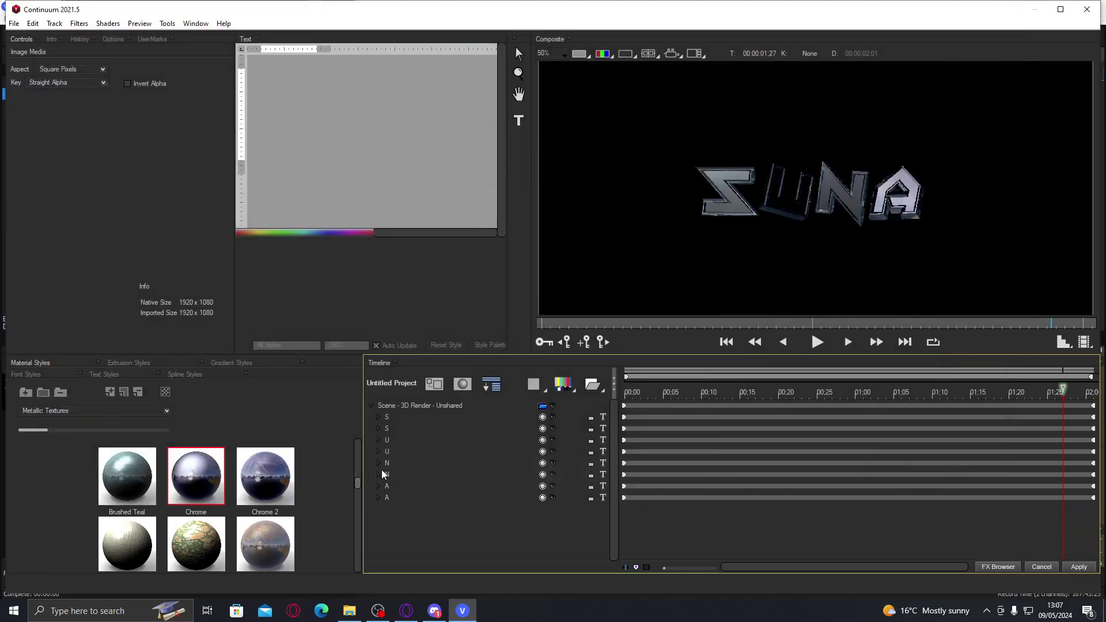
Replace the filled lower N track's texture with Image83 from the Textures folder, and collapse the track
click(378, 463)
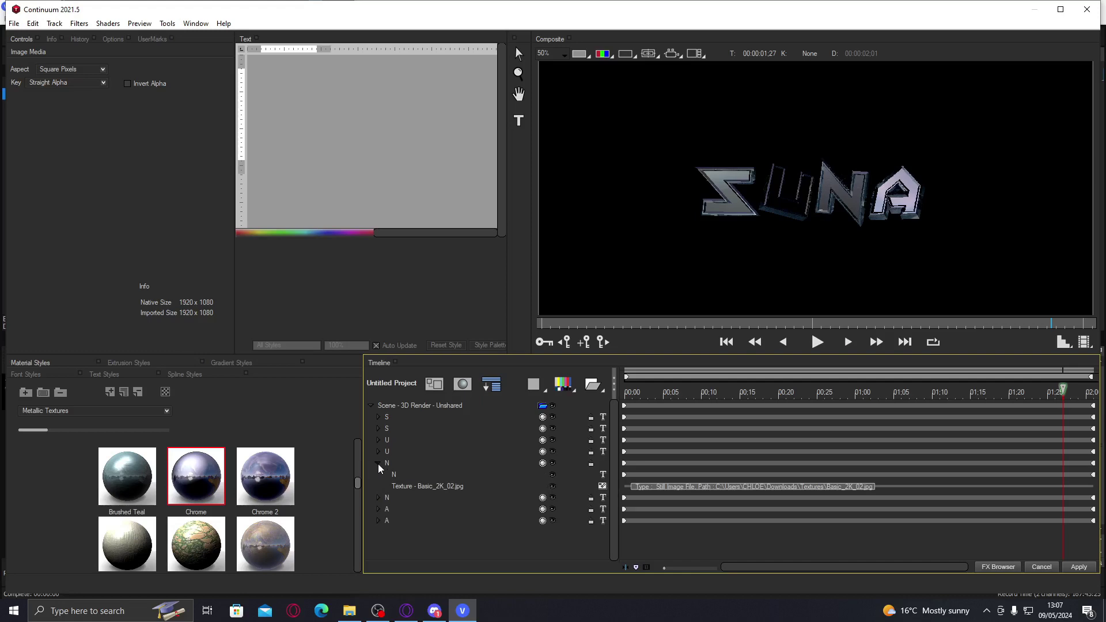
click(378, 463)
click(379, 474)
click(602, 499)
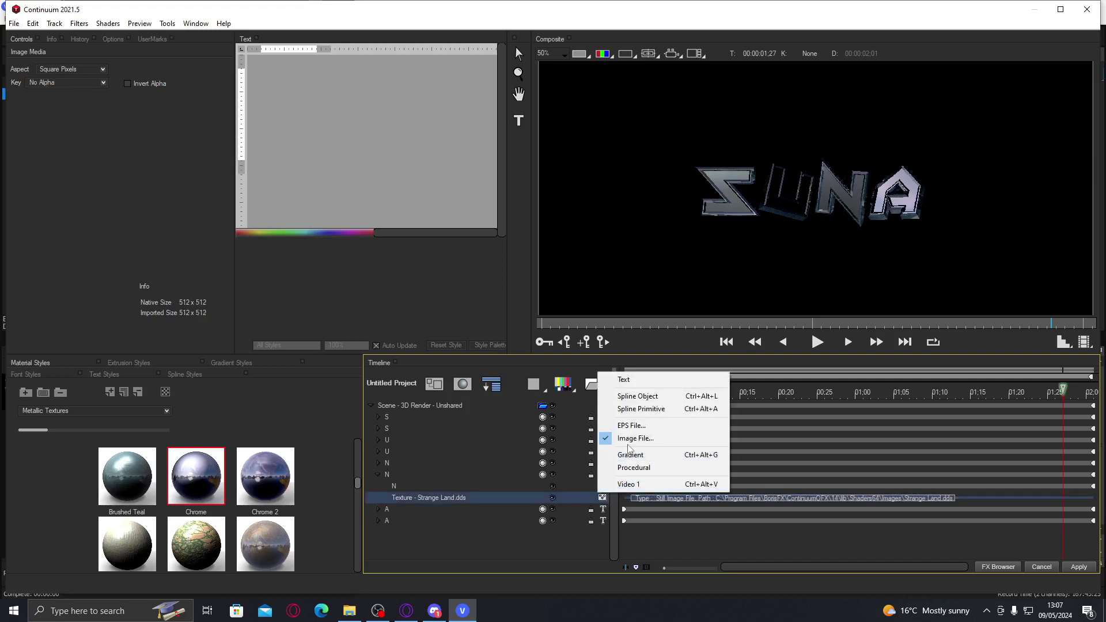
click(628, 444)
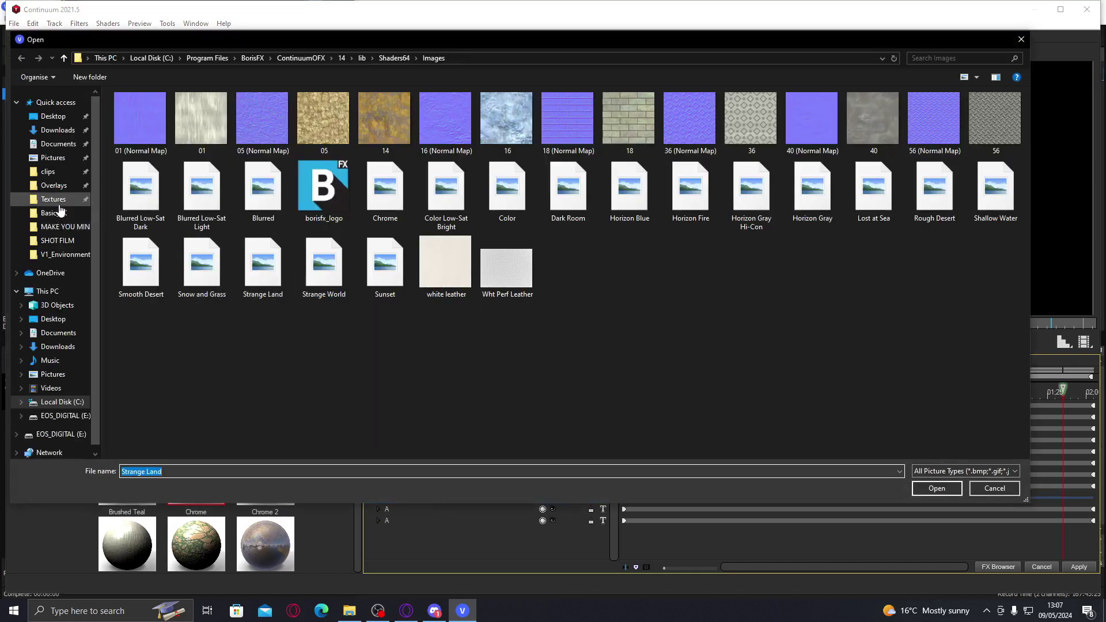
click(53, 199)
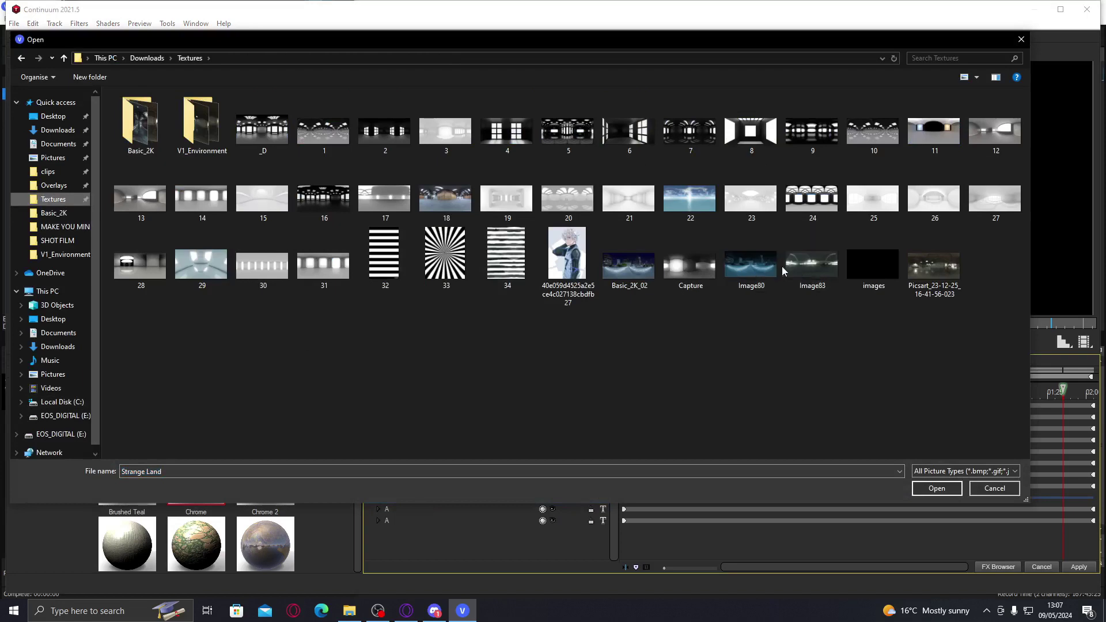
double_click(784, 266)
click(378, 474)
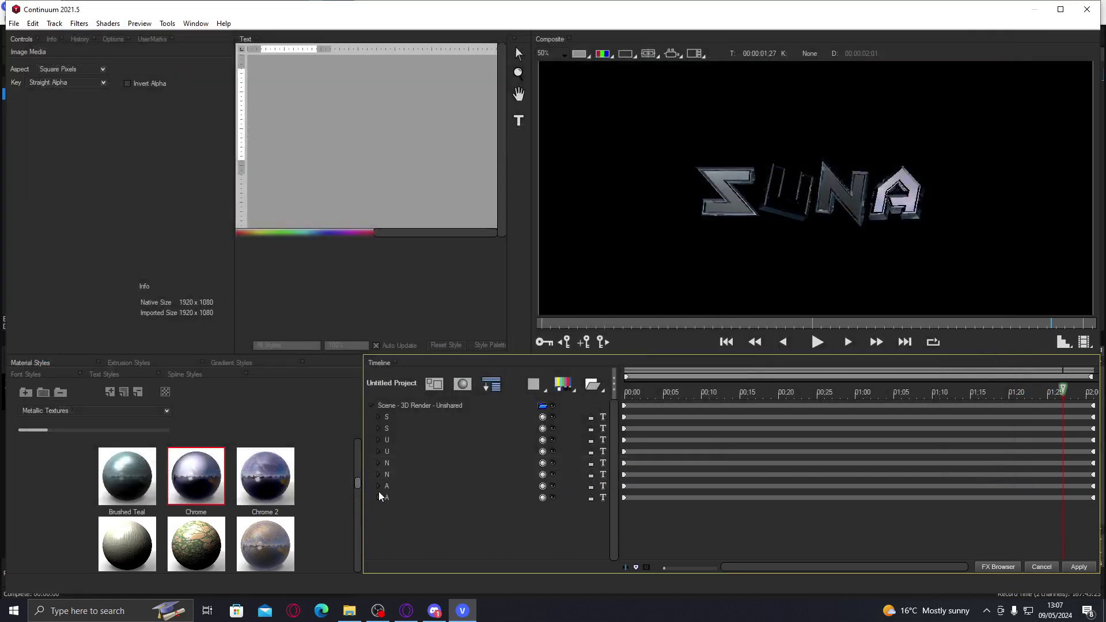
Replace the filled lower A track's texture with Image83 from the Textures folder, and collapse the track
click(378, 497)
click(601, 521)
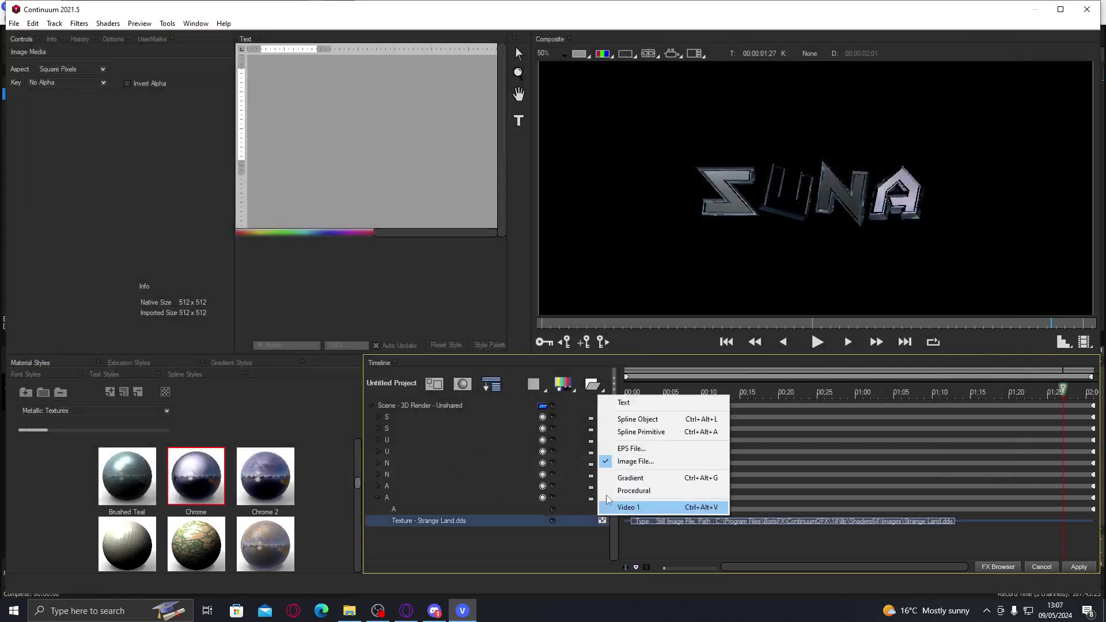
click(628, 460)
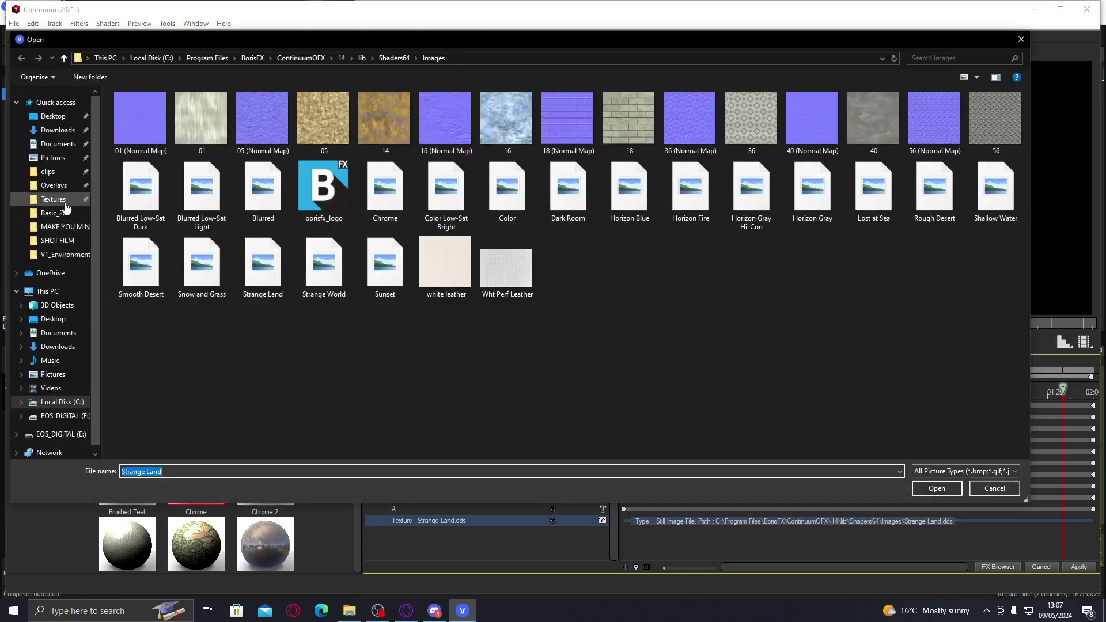
click(55, 199)
double_click(804, 270)
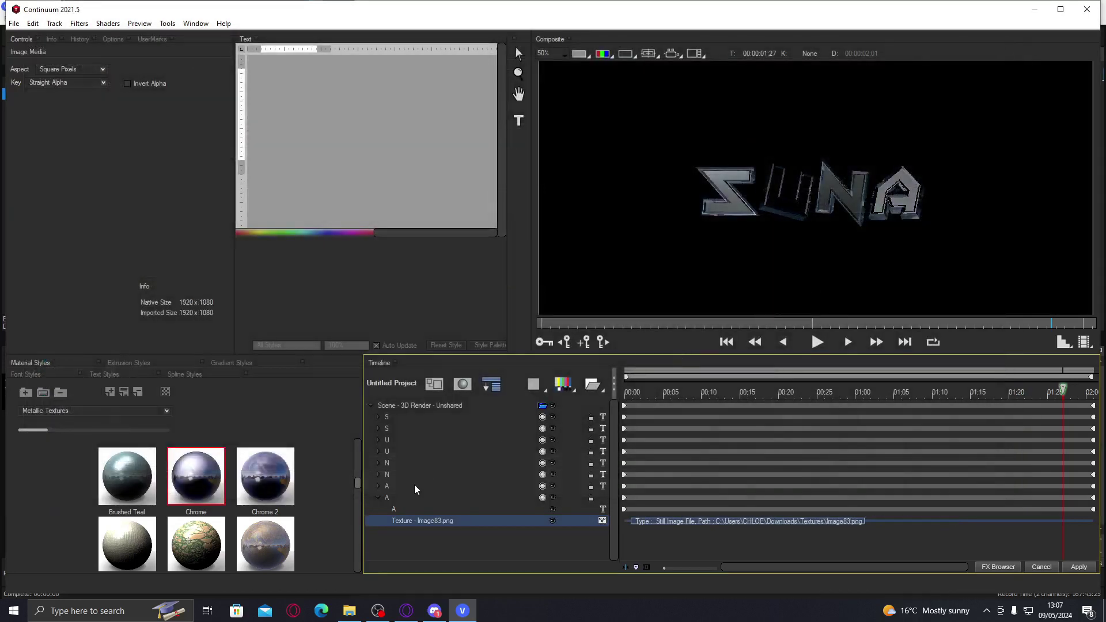
click(379, 499)
Move the playhead to 00:00:02:01 and set the filled lower U track's Tumble X to about -10.07°
drag(1058, 394, 1093, 393)
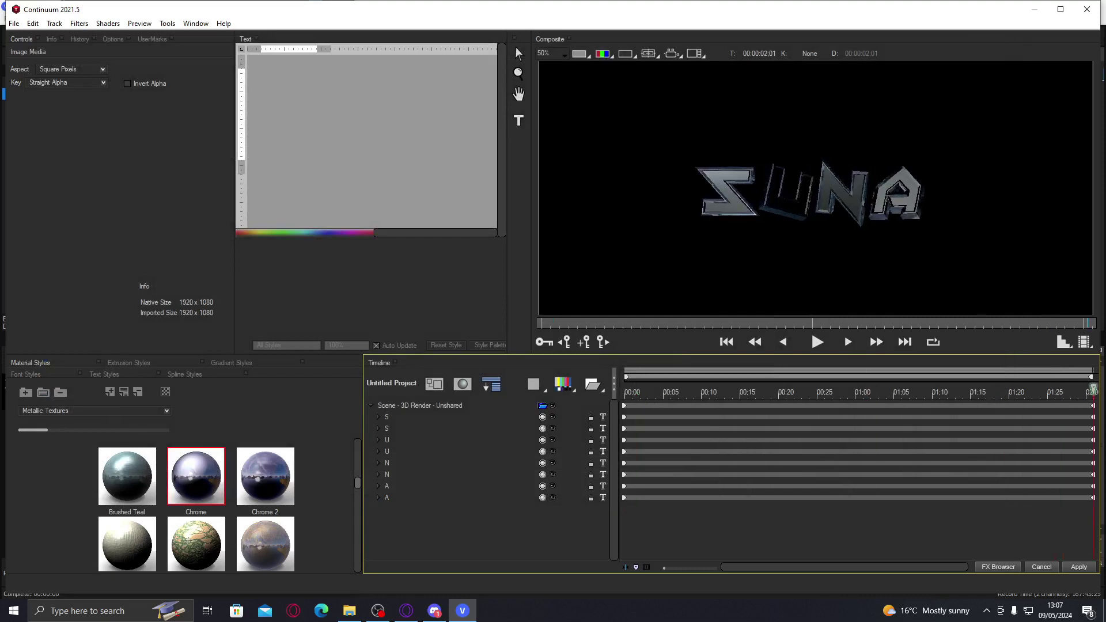
click(391, 475)
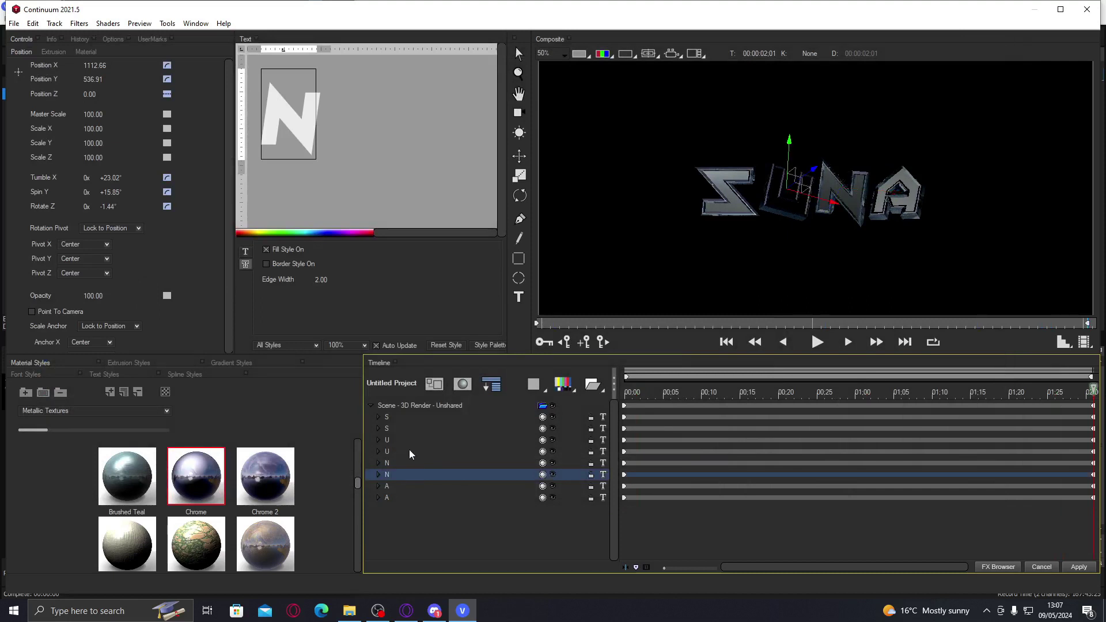
click(410, 454)
click(407, 466)
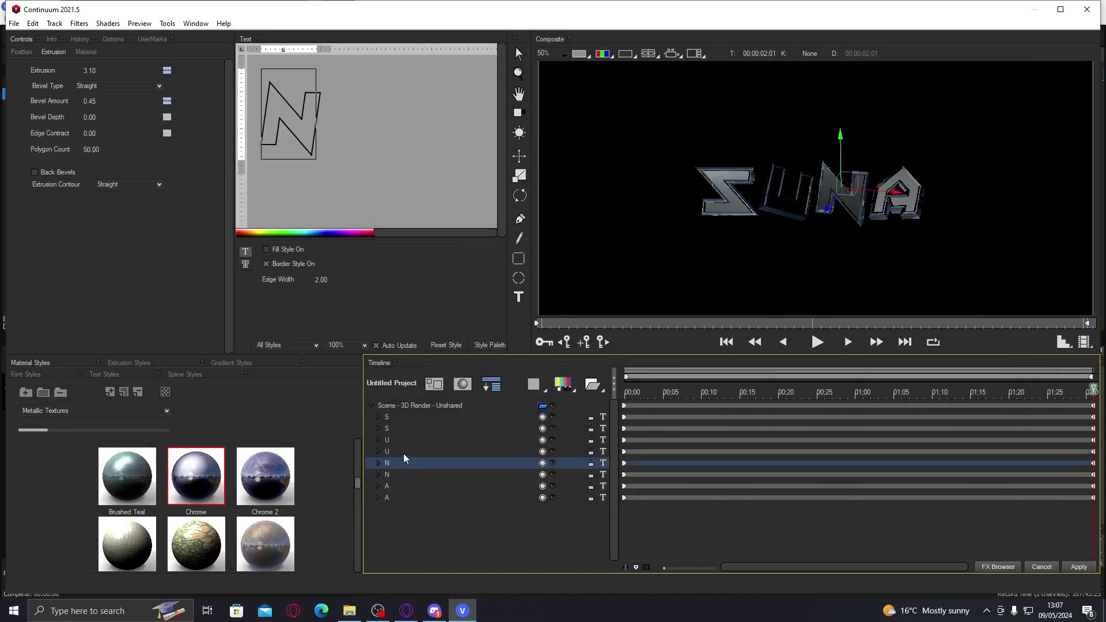
click(403, 452)
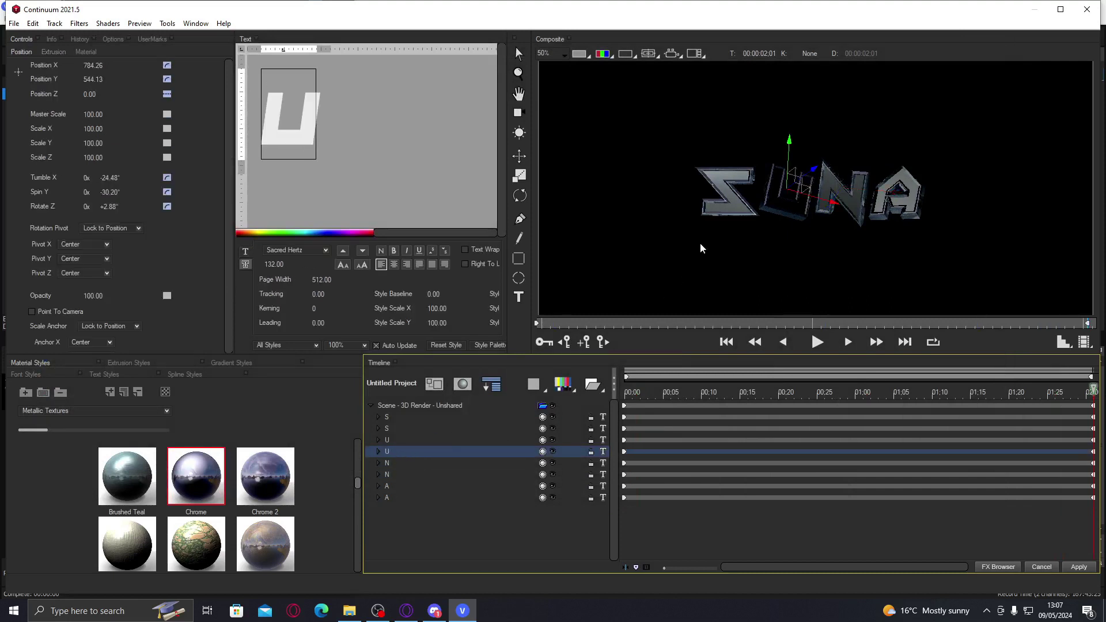
click(115, 177)
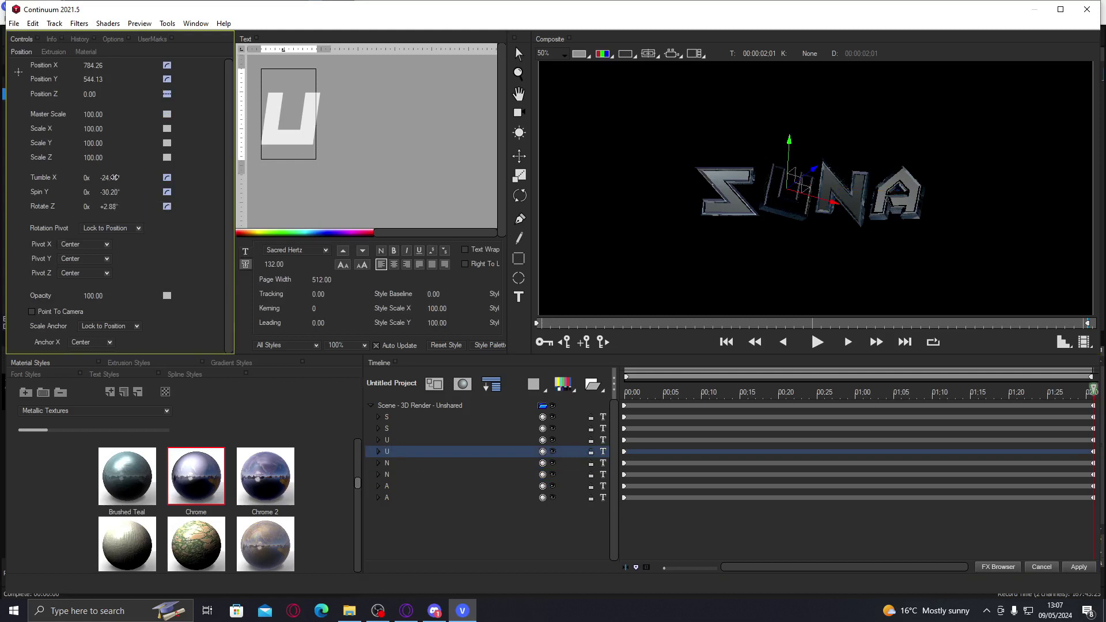
mouse_move(112, 178)
mouse_down()
mouse_move(100, 176)
mouse_move(116, 177)
mouse_up()
drag(122, 178, 119, 177)
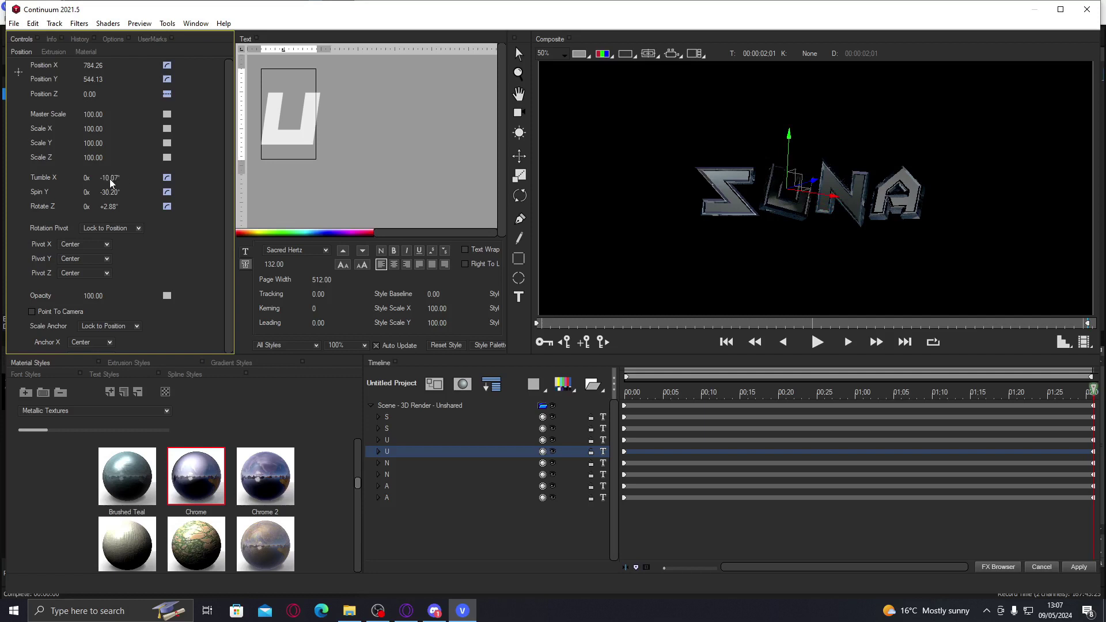
Set the outlined upper U track's Tumble X to -10.00° at the end of the animation
click(402, 439)
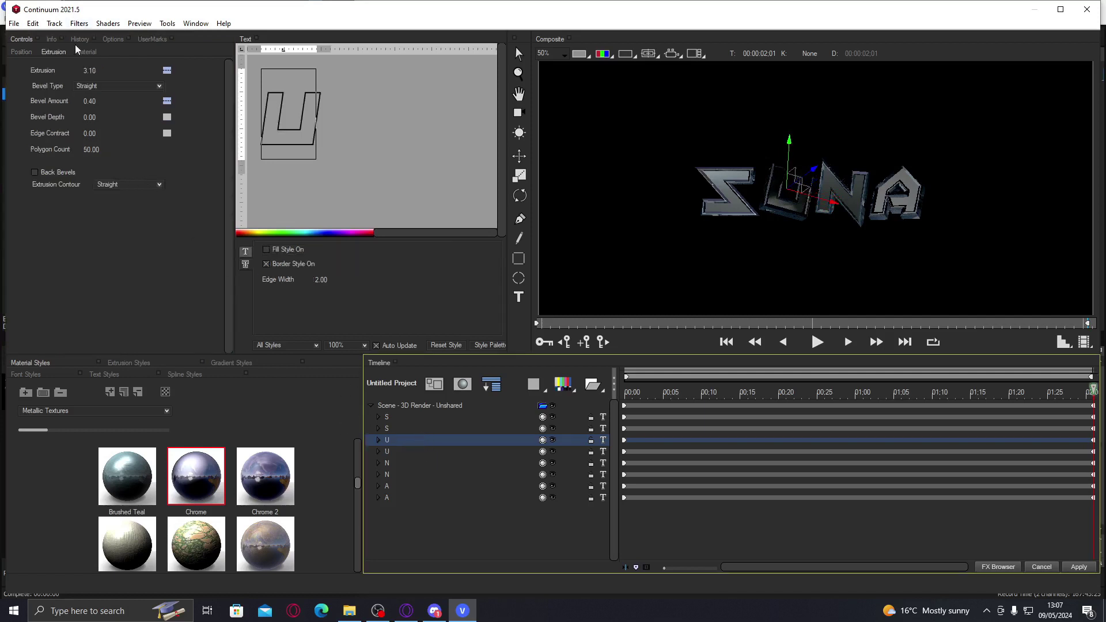
click(22, 51)
drag(119, 183, 121, 179)
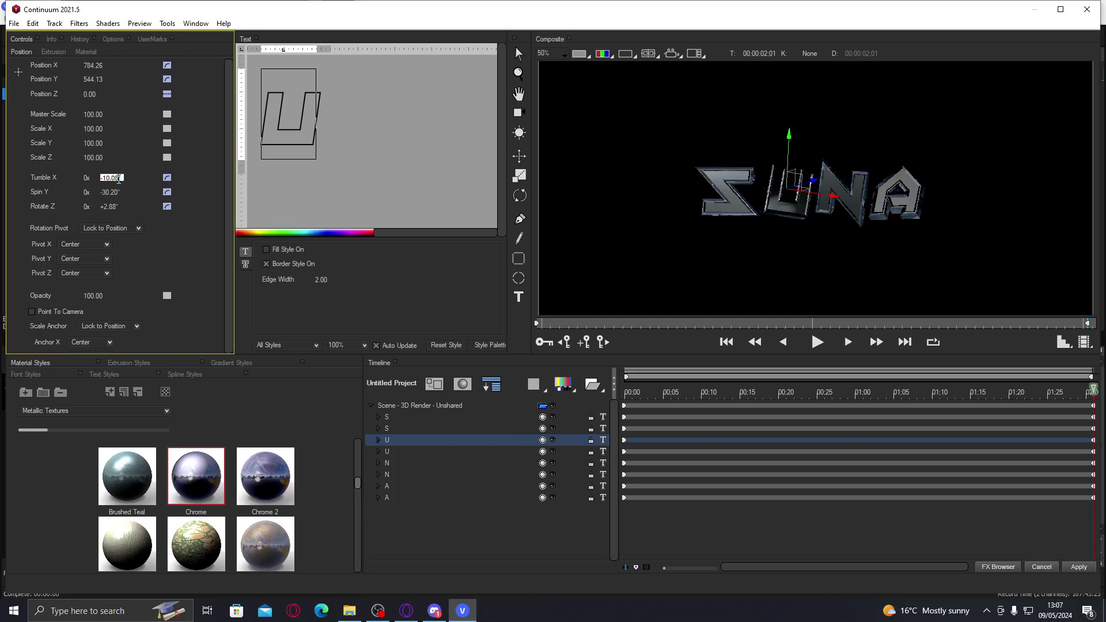
key(Return)
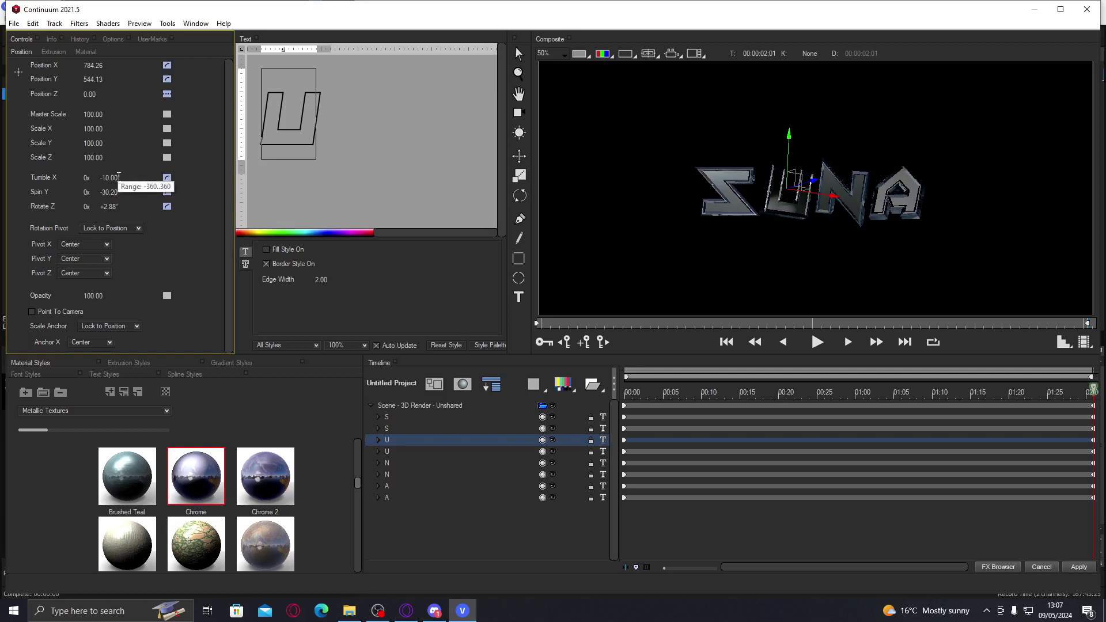
Match the filled lower U track's Tumble X to that of the outlined upper U, and scrub back to preview the rotation
click(403, 451)
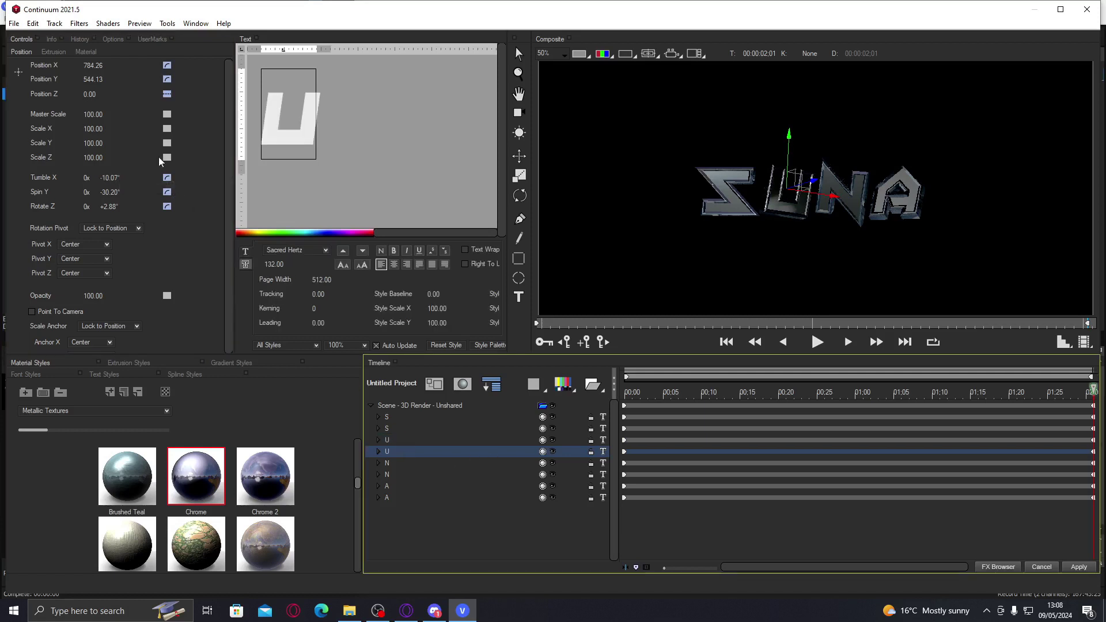
click(119, 179)
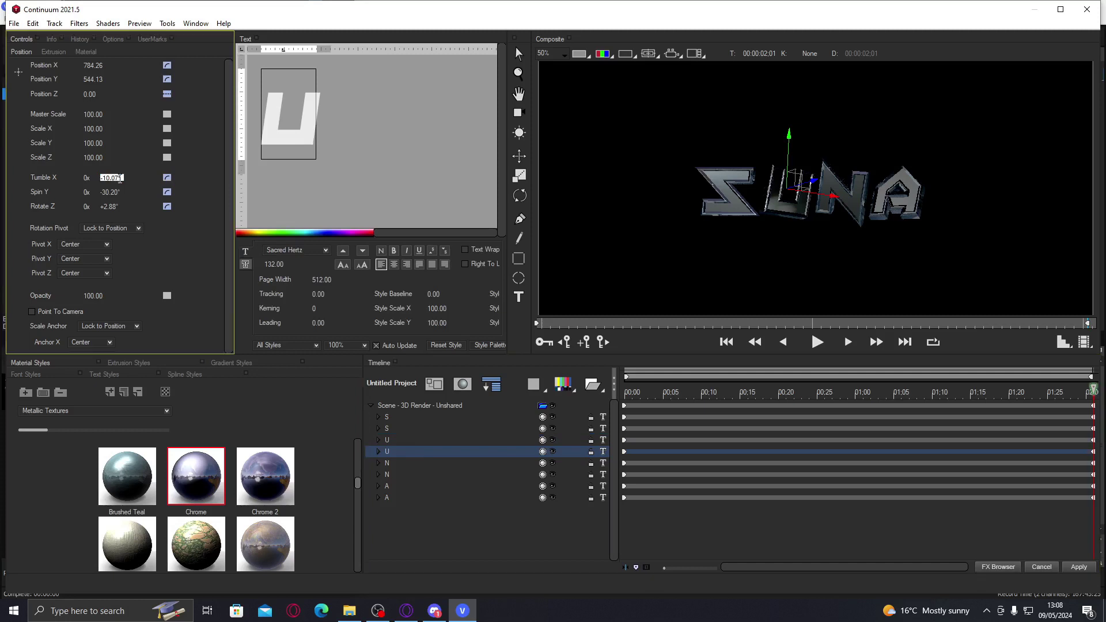
key(Return)
drag(1094, 397, 852, 435)
At 00:00:02:01, move the scene's point light to about X 1050, Y 398 and increase its Distance to about 4224
click(475, 405)
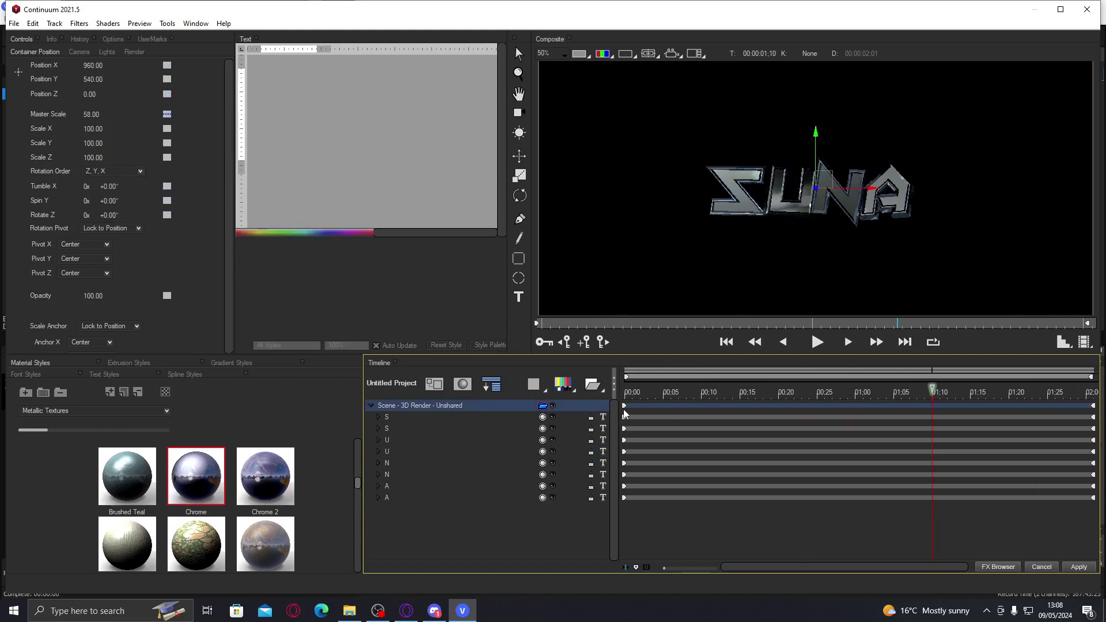
drag(935, 392, 1094, 407)
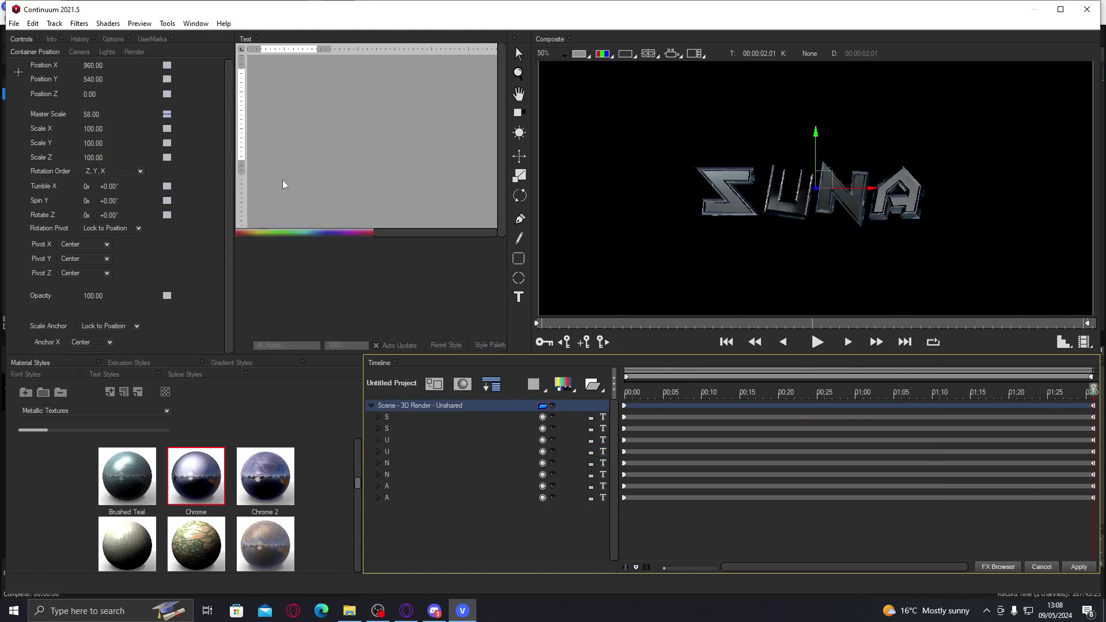
click(107, 51)
click(660, 100)
drag(660, 101, 858, 137)
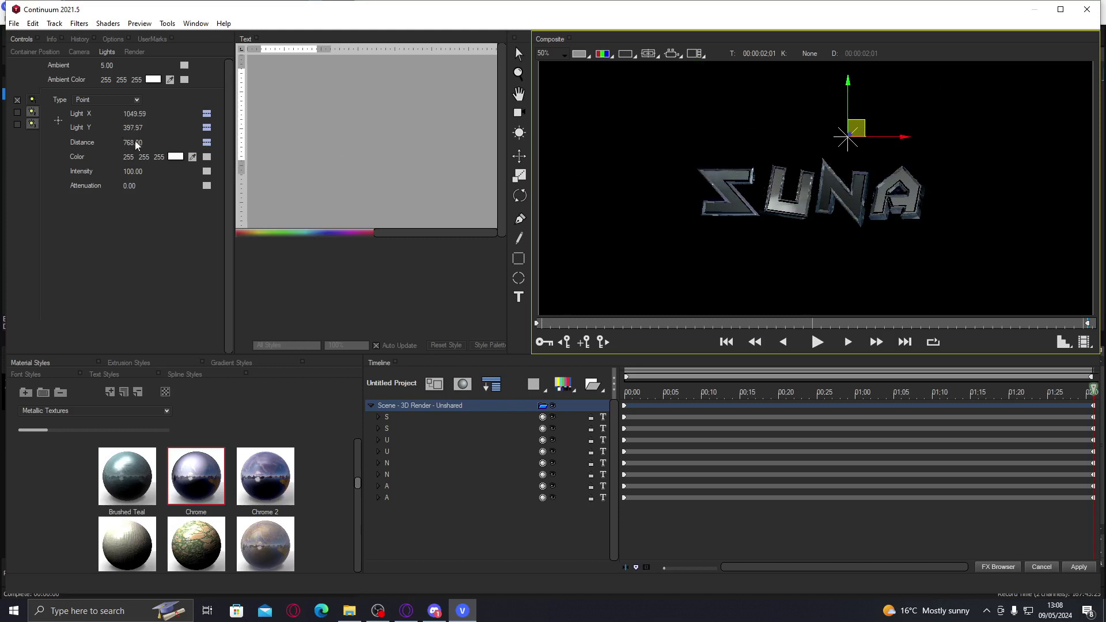
drag(136, 145, 149, 143)
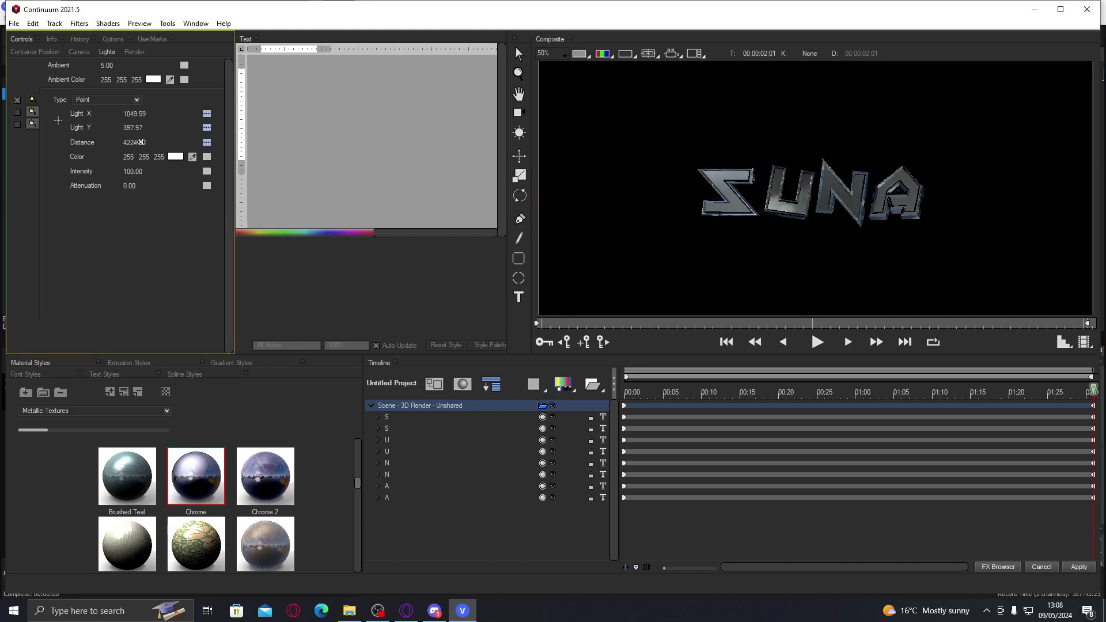
Set the point light's Distance to 576.00 and reposition the light to about X 533, Y 410
drag(141, 142, 117, 137)
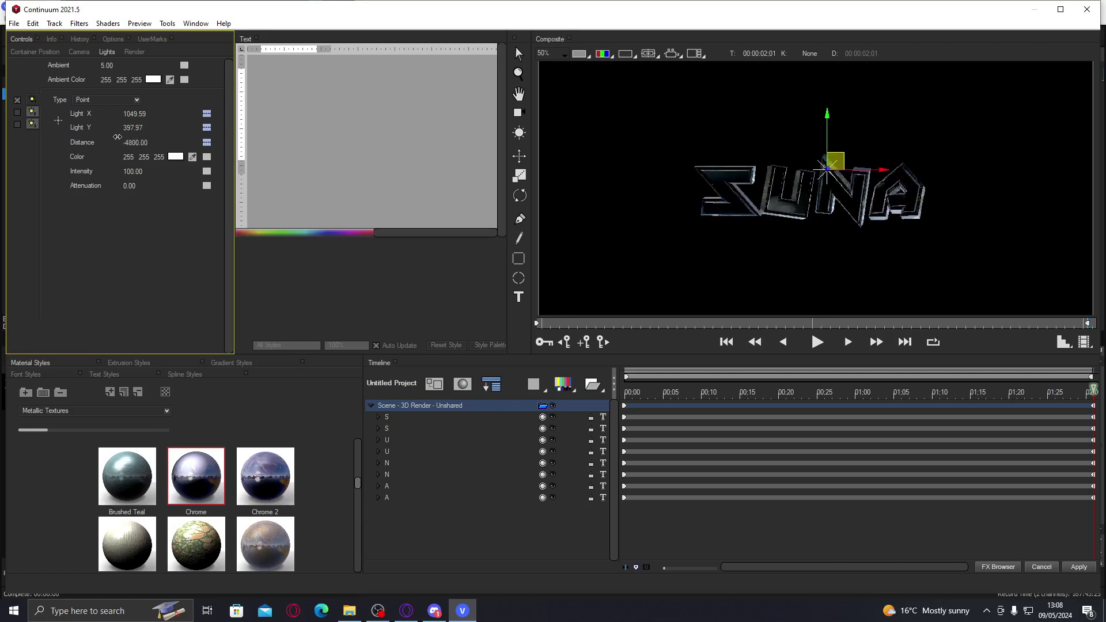
drag(118, 137, 132, 141)
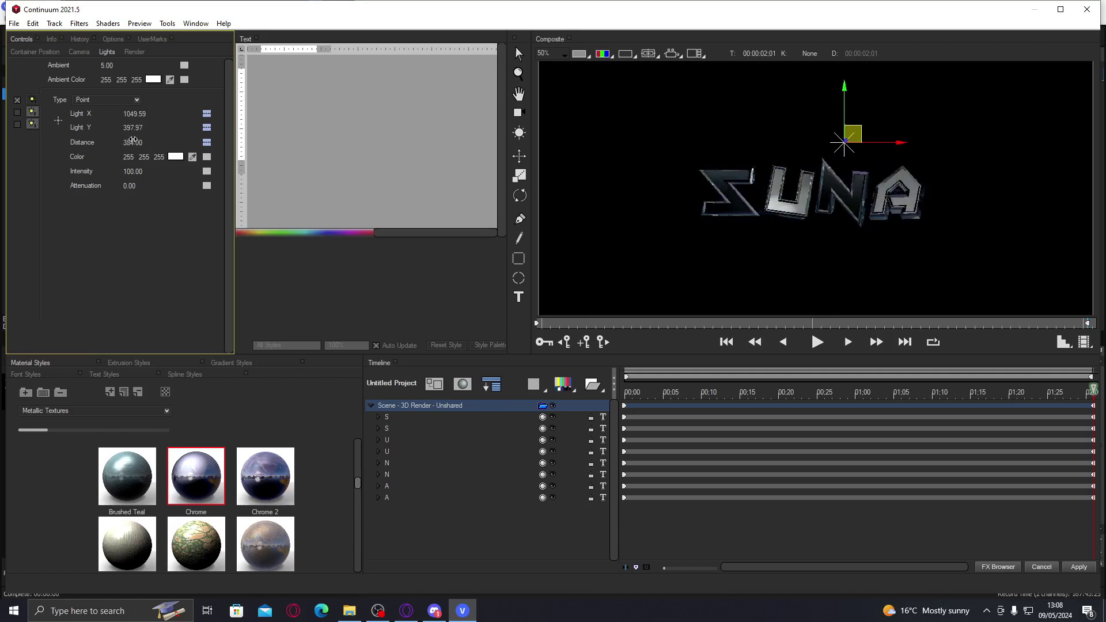
drag(133, 140, 133, 139)
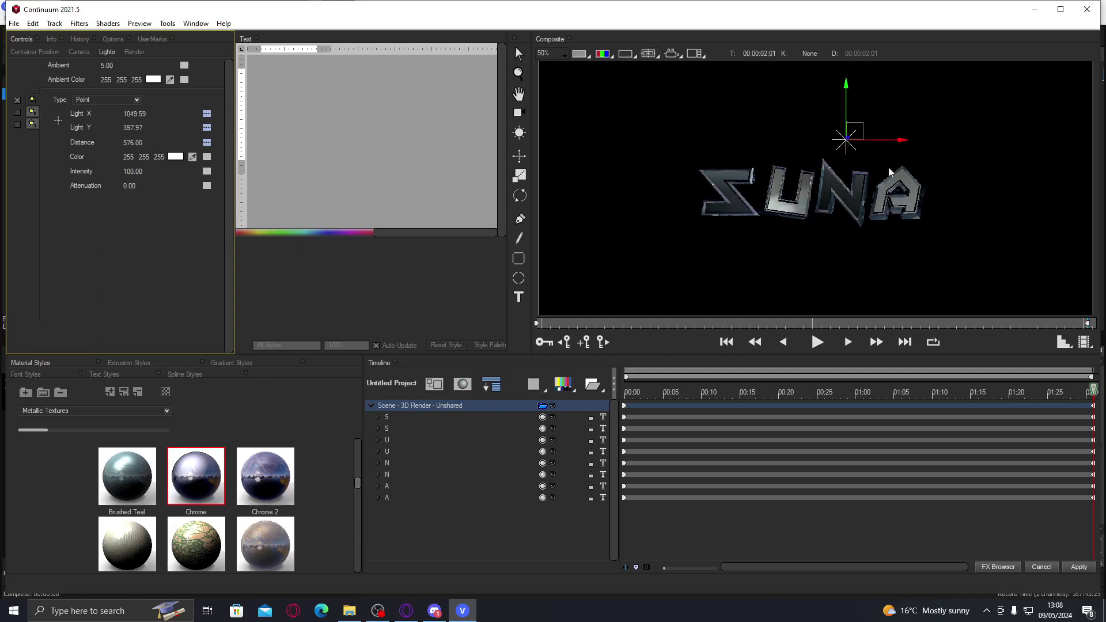
drag(850, 131, 635, 141)
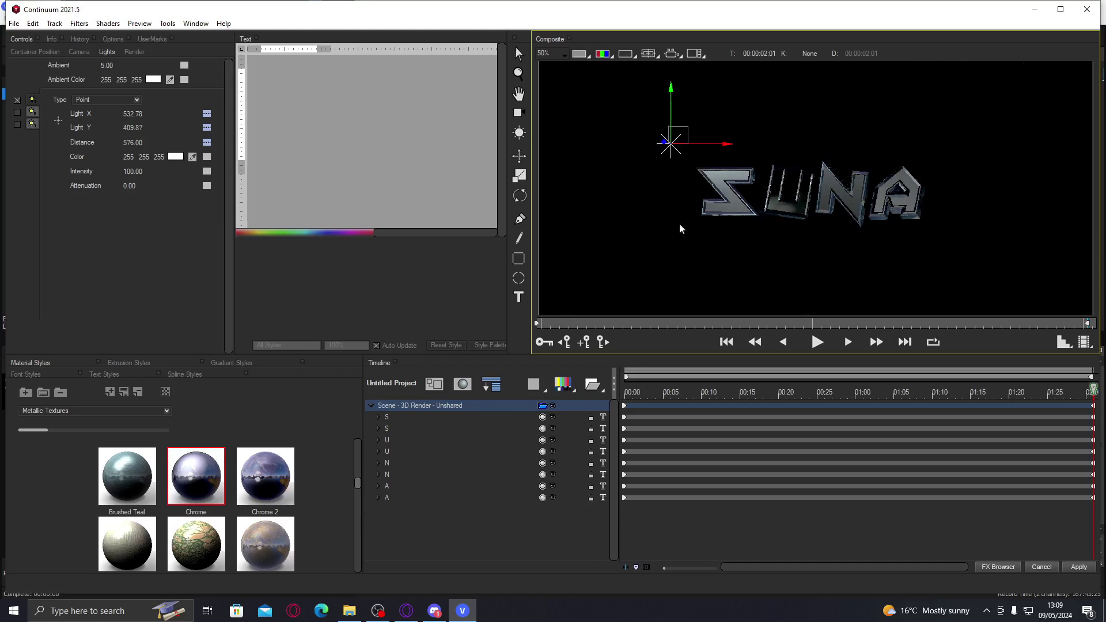
At the first frame, set Light X and Light Y interpolation to Decelerate and move the light to about X 929, Y 425
click(626, 408)
right_click(207, 113)
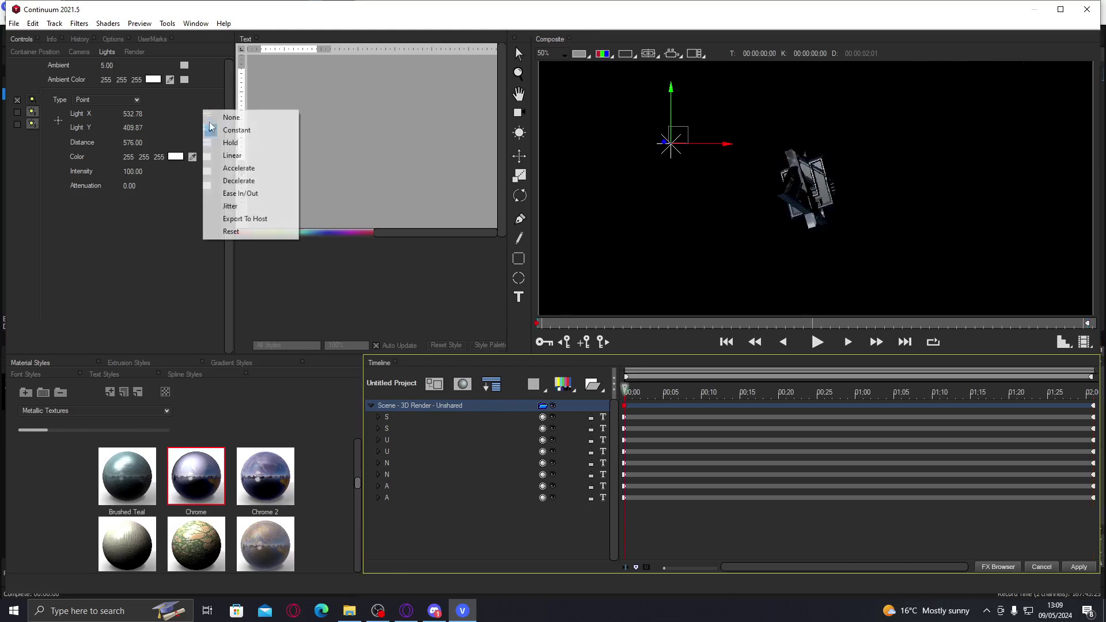
click(249, 180)
right_click(207, 128)
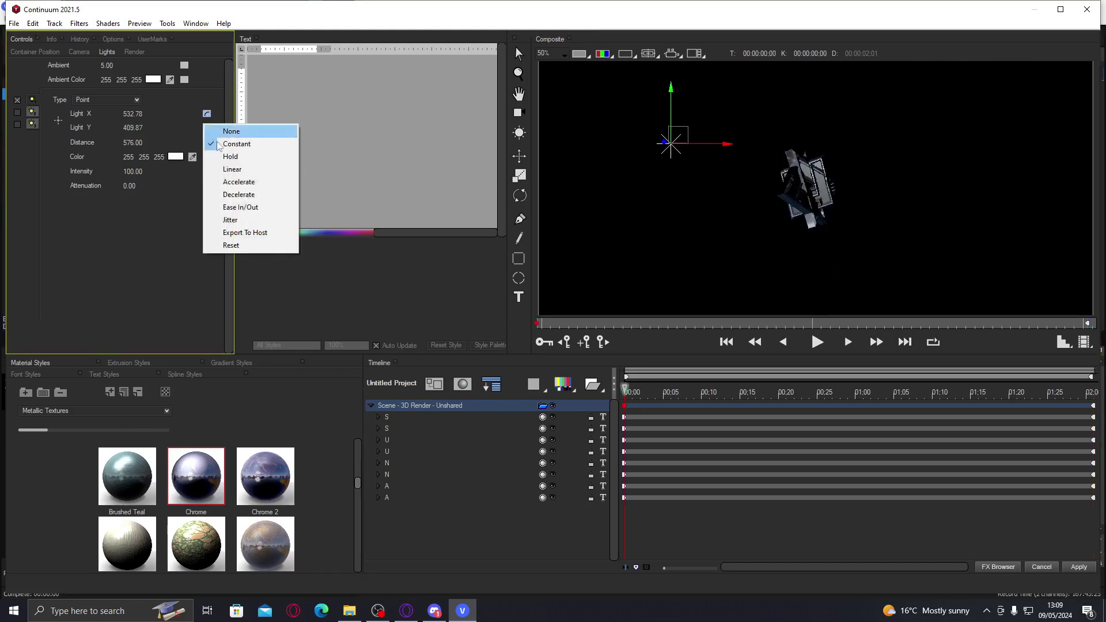
click(253, 194)
drag(678, 137, 836, 144)
Animate the light to sit above the S at 00:00:00:22 and beside the upper part of the A at 00:00:02:01
drag(626, 392, 794, 391)
drag(814, 141, 727, 142)
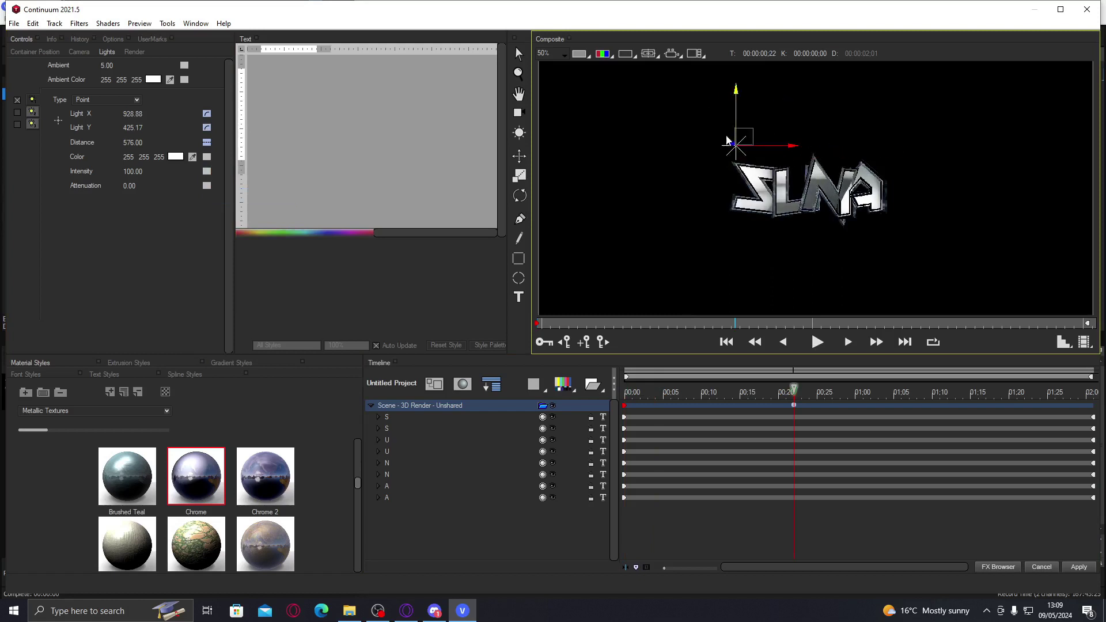
drag(795, 390, 1035, 387)
key(End)
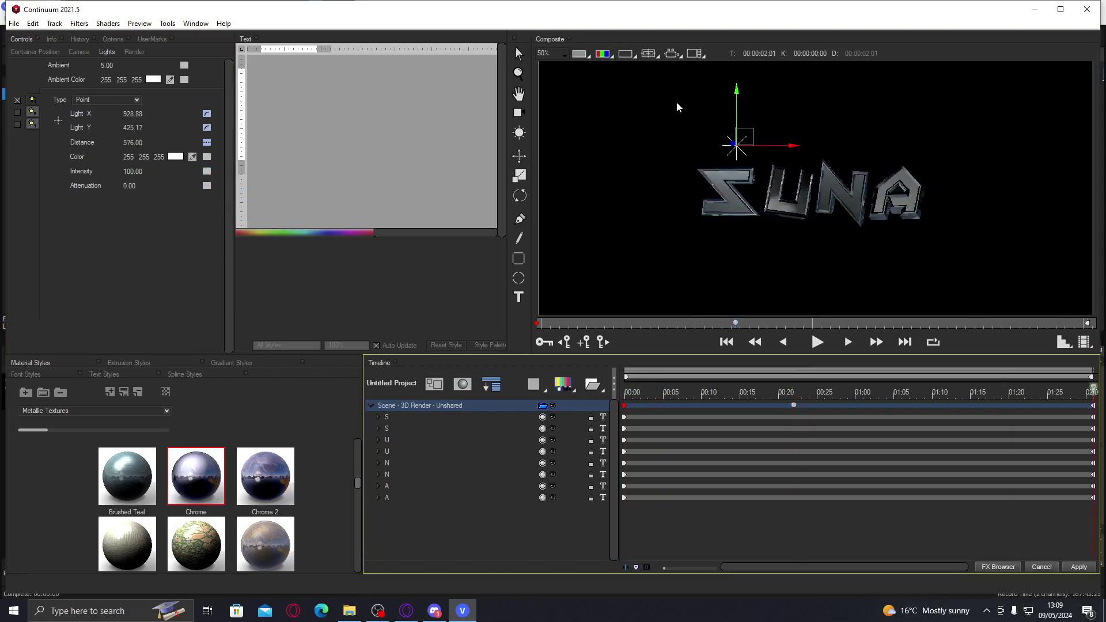
drag(749, 136, 949, 150)
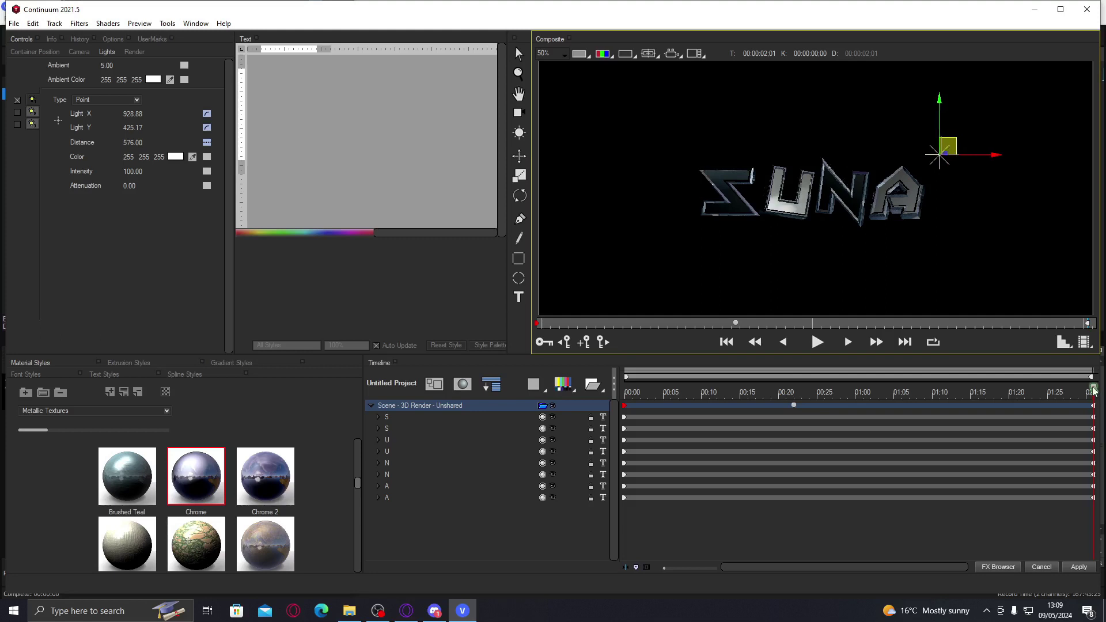
At 00:00:01:13, move the light past the A, check the last frame, and apply the title changes to the VEGAS project
drag(1093, 390, 924, 380)
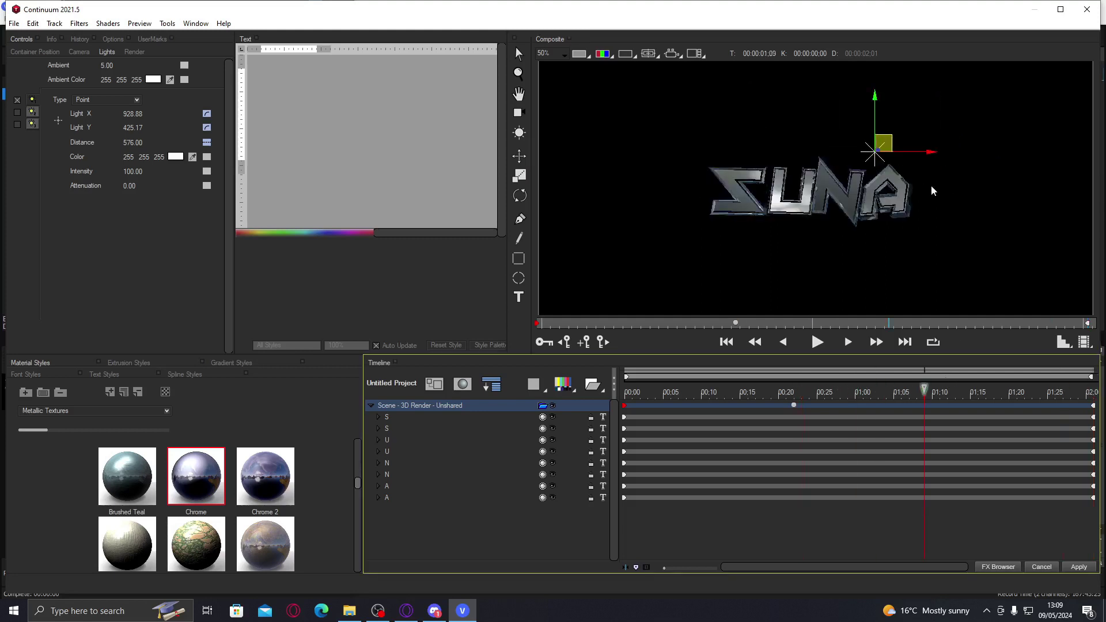
drag(912, 148, 953, 152)
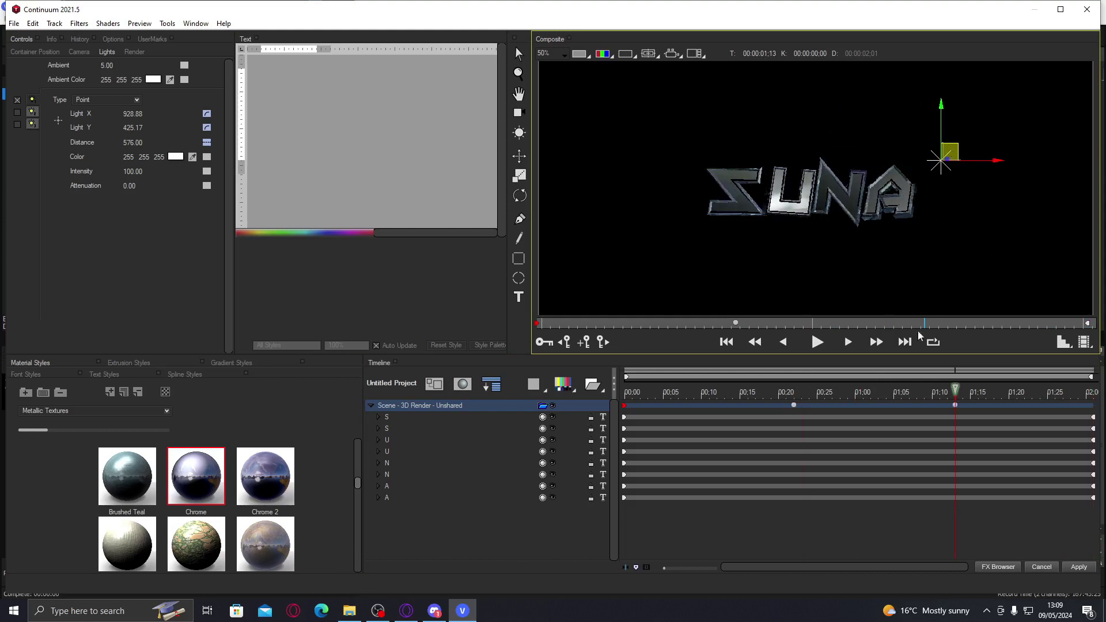
drag(949, 388, 1084, 385)
click(1093, 390)
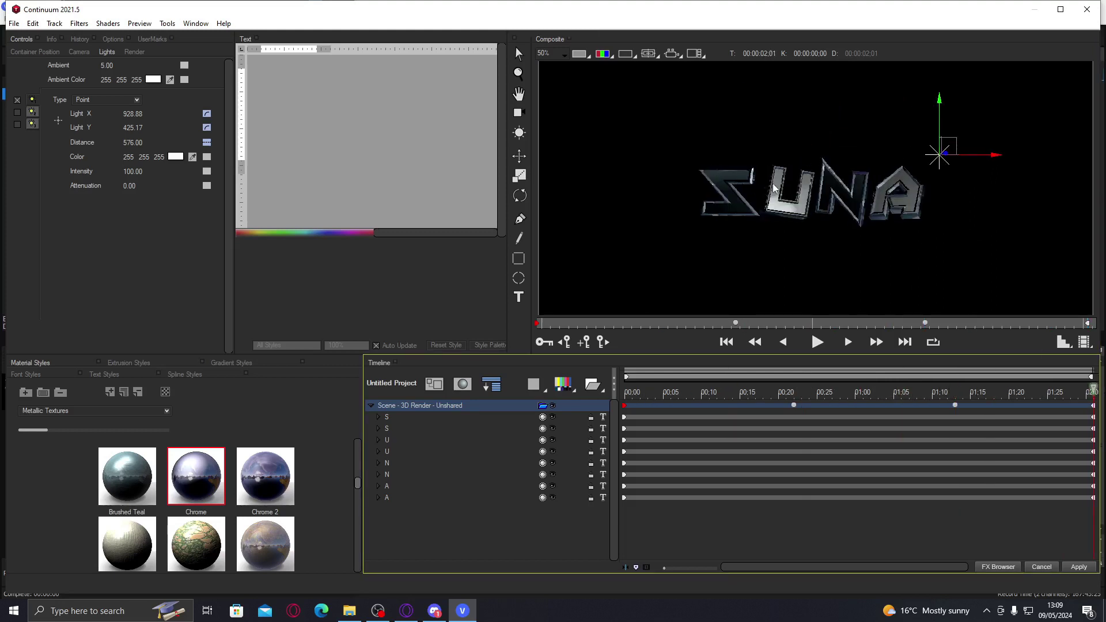
click(1079, 567)
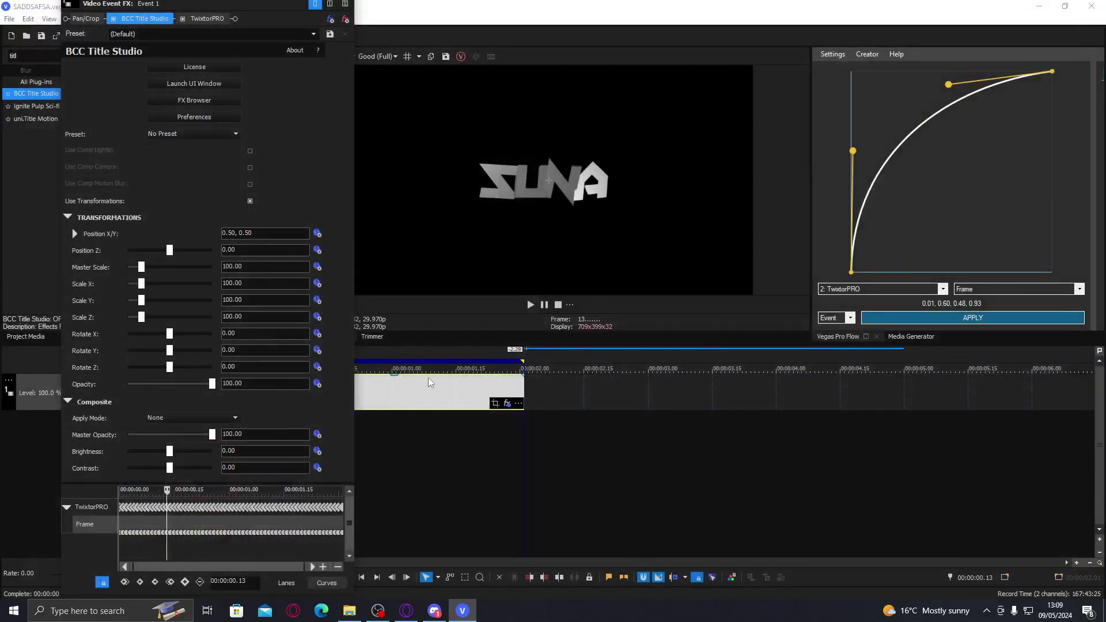
Move the playhead to 00:00:00.25, close the event effects window, and set the video preview quality to Best (Quarter)
click(370, 384)
drag(354, 34, 330, 34)
click(330, 9)
click(373, 58)
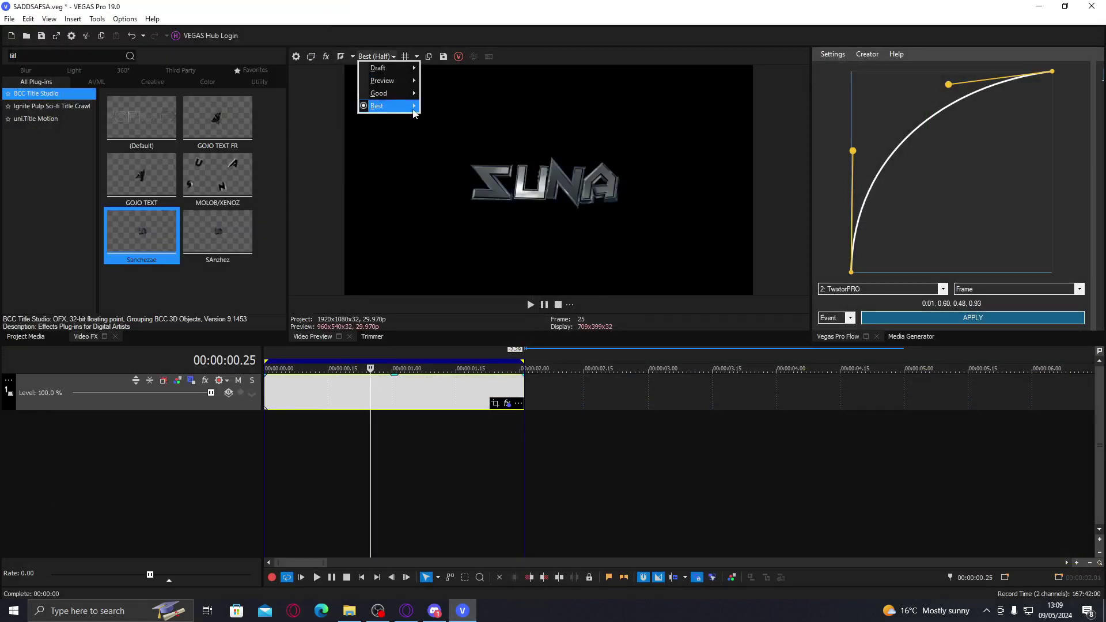
mouse_move(413, 110)
click(443, 143)
Step through the SUNA title event frame by frame from its start to examine the moving light on the letters
double_click(423, 402)
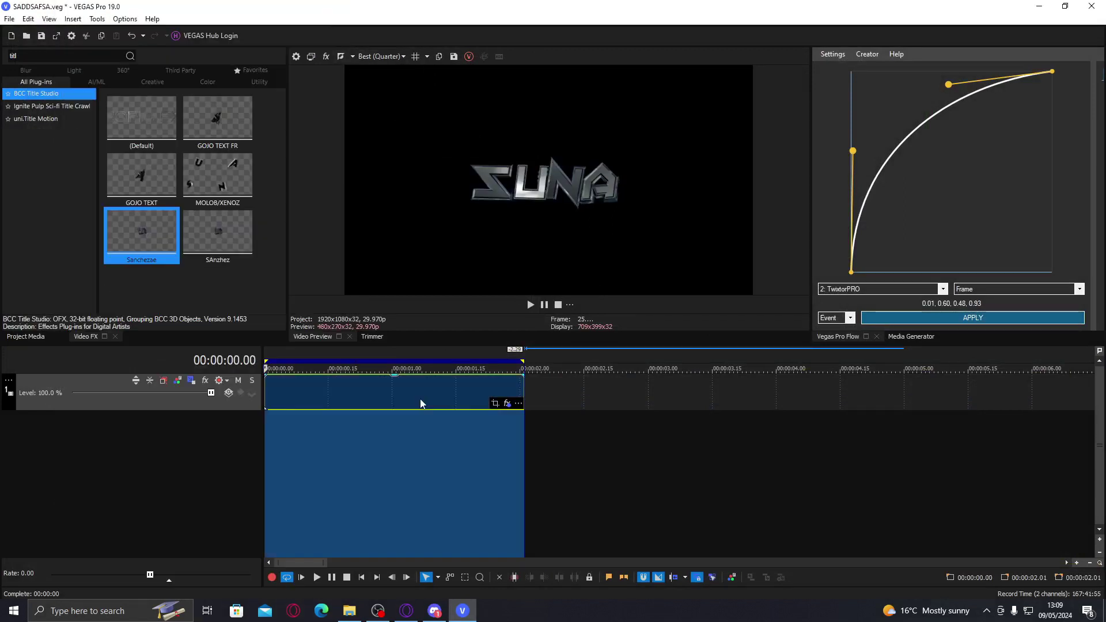
key(space)
click(423, 402)
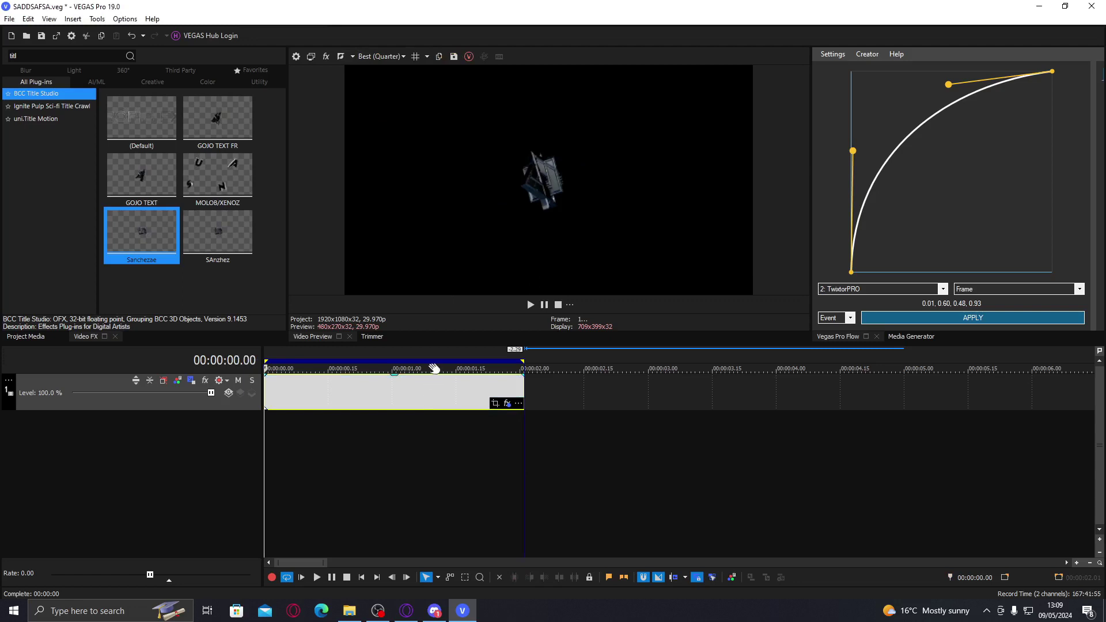
key(Right)
key(Right)
key(Right)
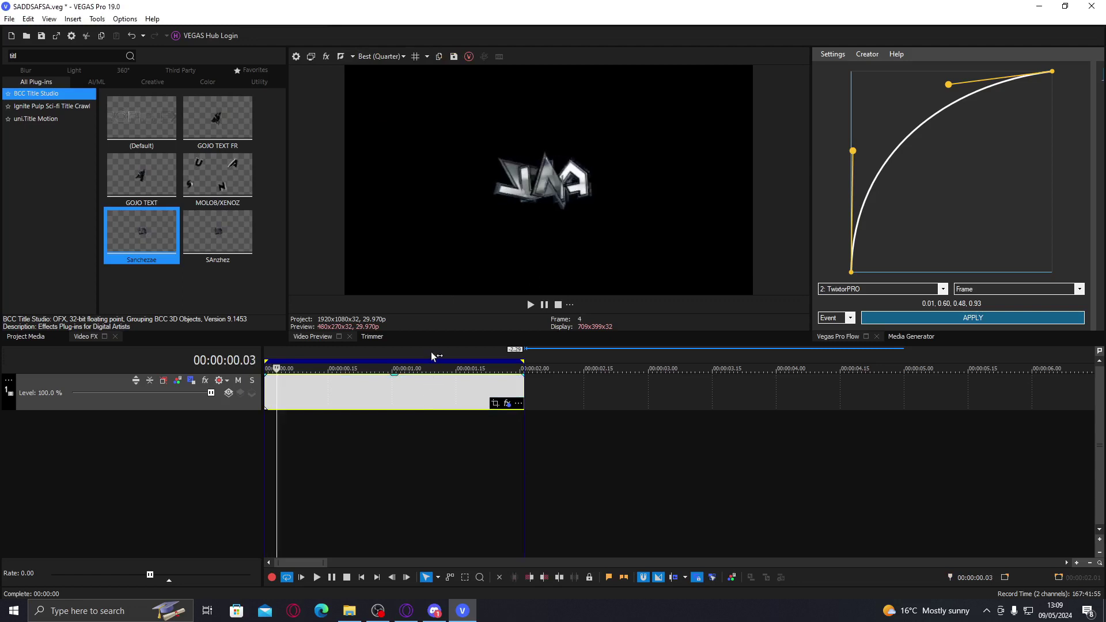
key(Right)
key(Right)
key(Right)
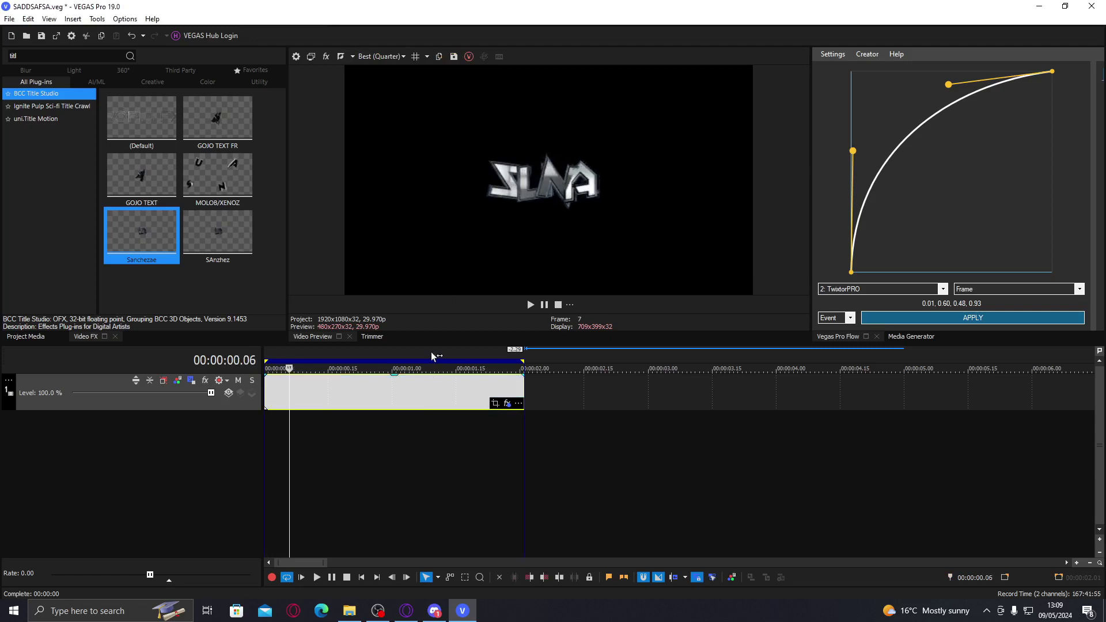
key(Right)
key(Right)
key(Right)
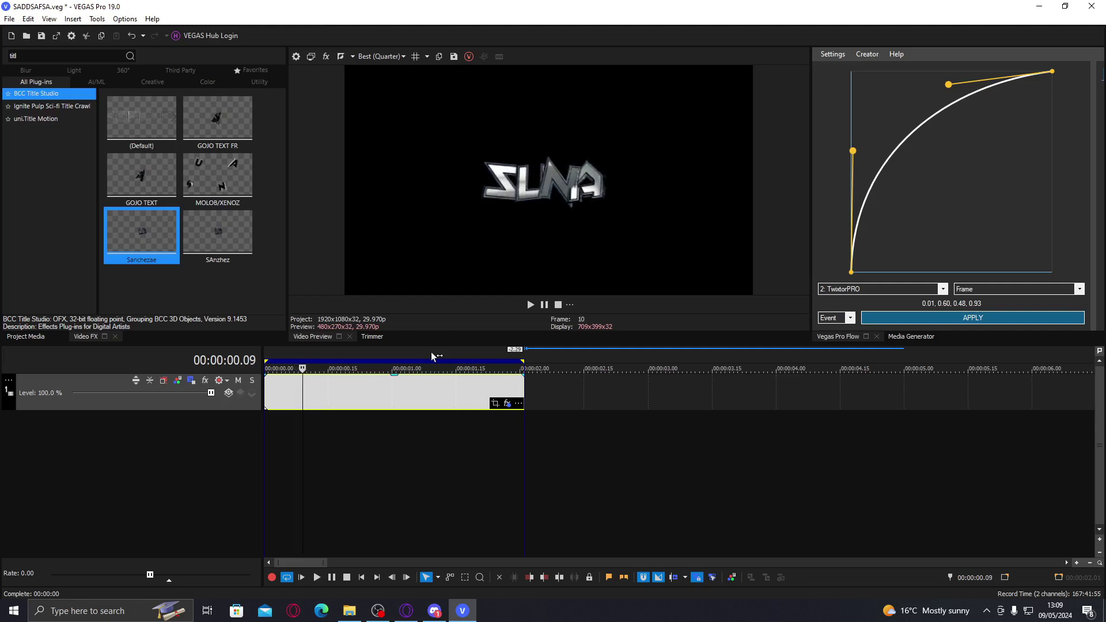
key(Right)
key(Right)
key(Right)
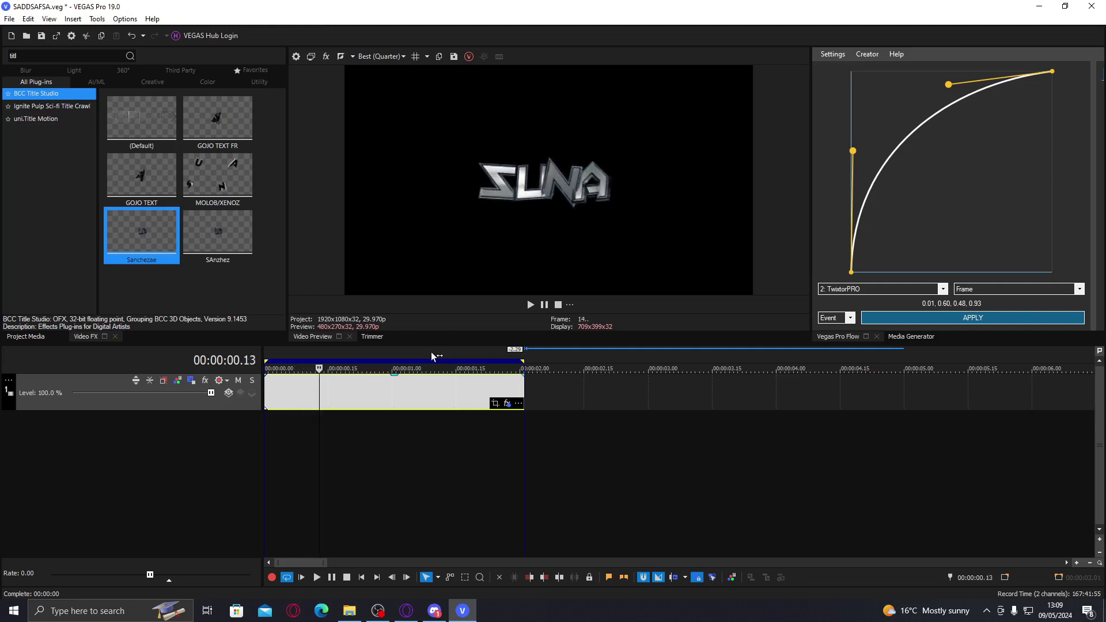
key(Right)
key(Right)
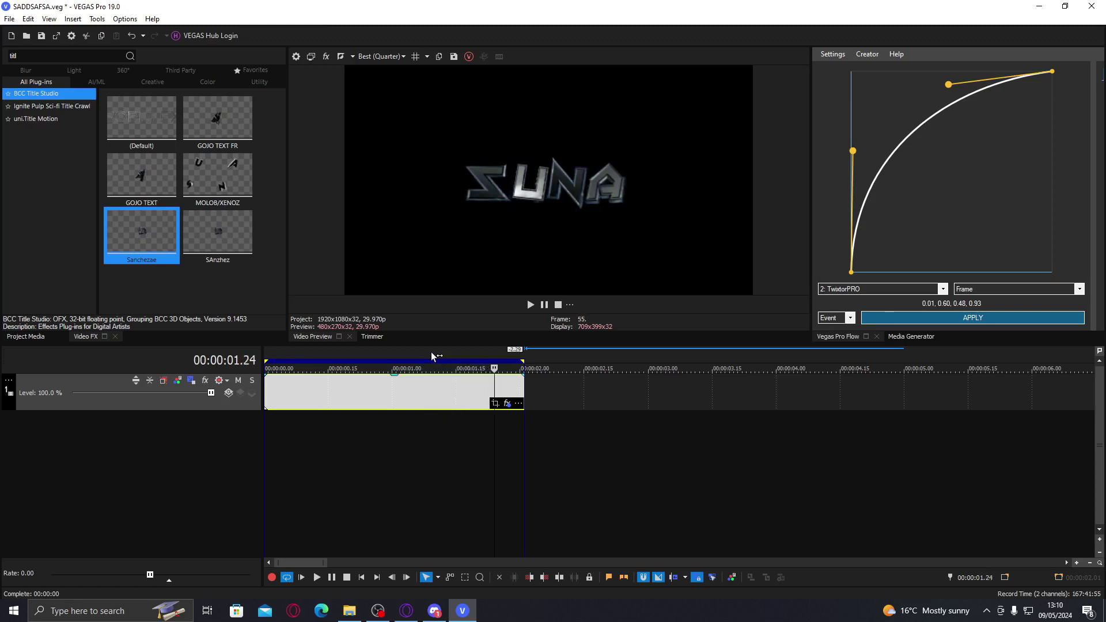
Play back the title animation and park the playhead at 00:00:01.13
key(space)
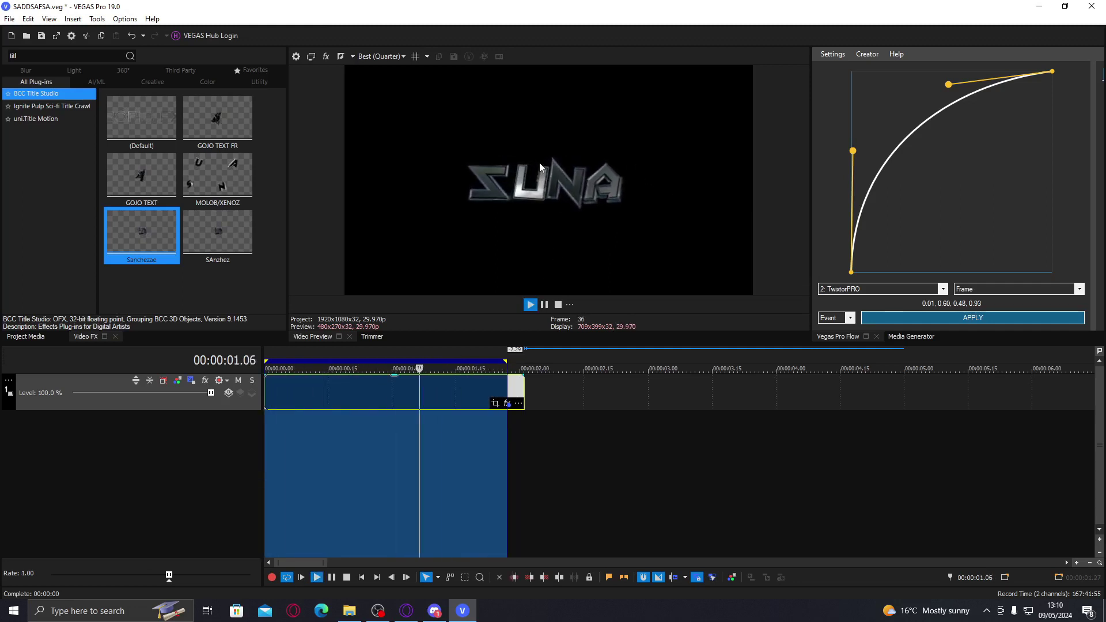
click(423, 387)
click(447, 384)
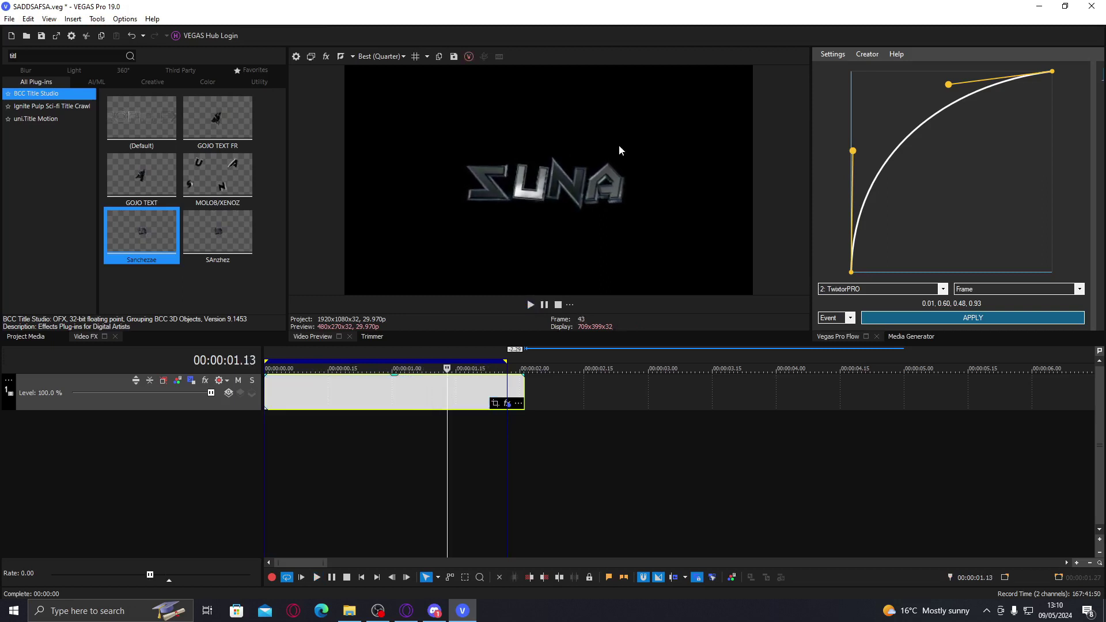
Search the video effects for "ignite"
drag(28, 56, 0, 53)
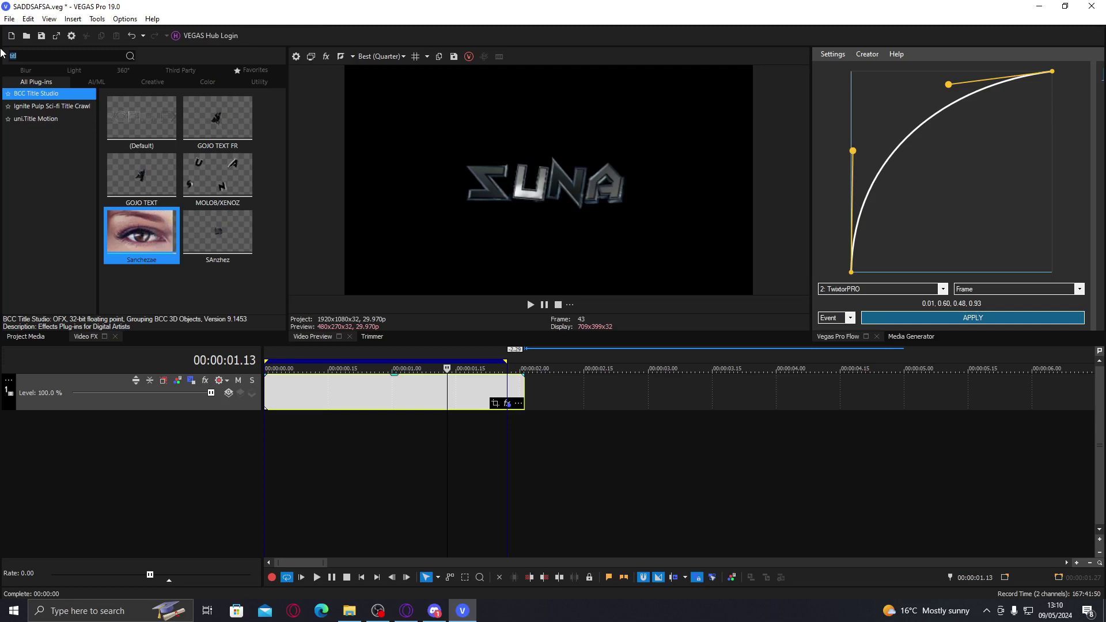
text(igntie)
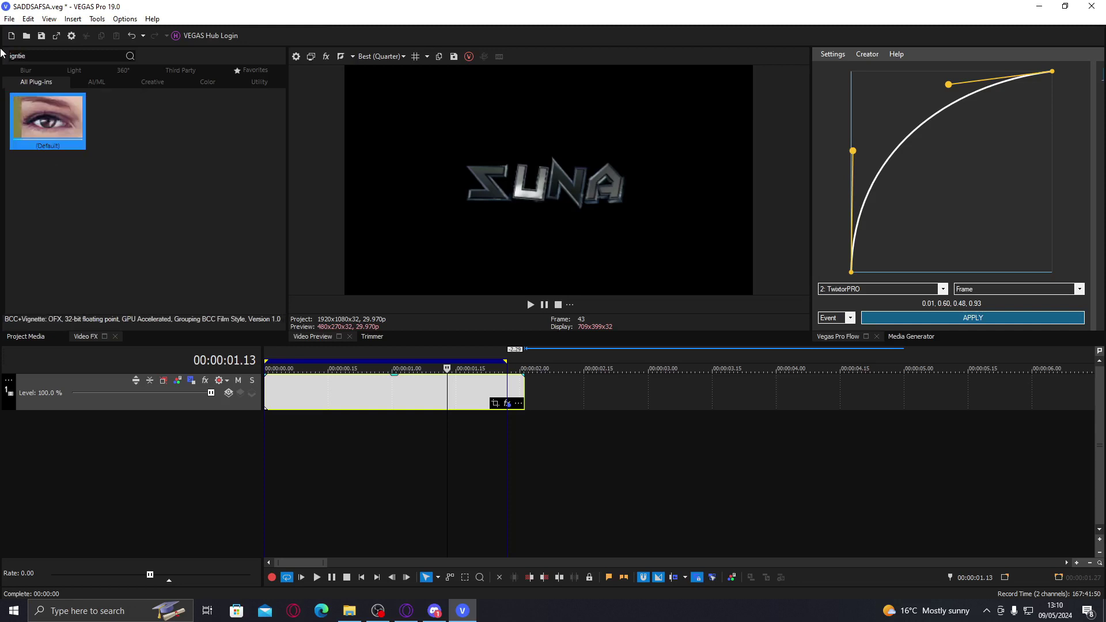
key(BackSpace)
key(BackSpace)
key(BackSpace)
text(i)
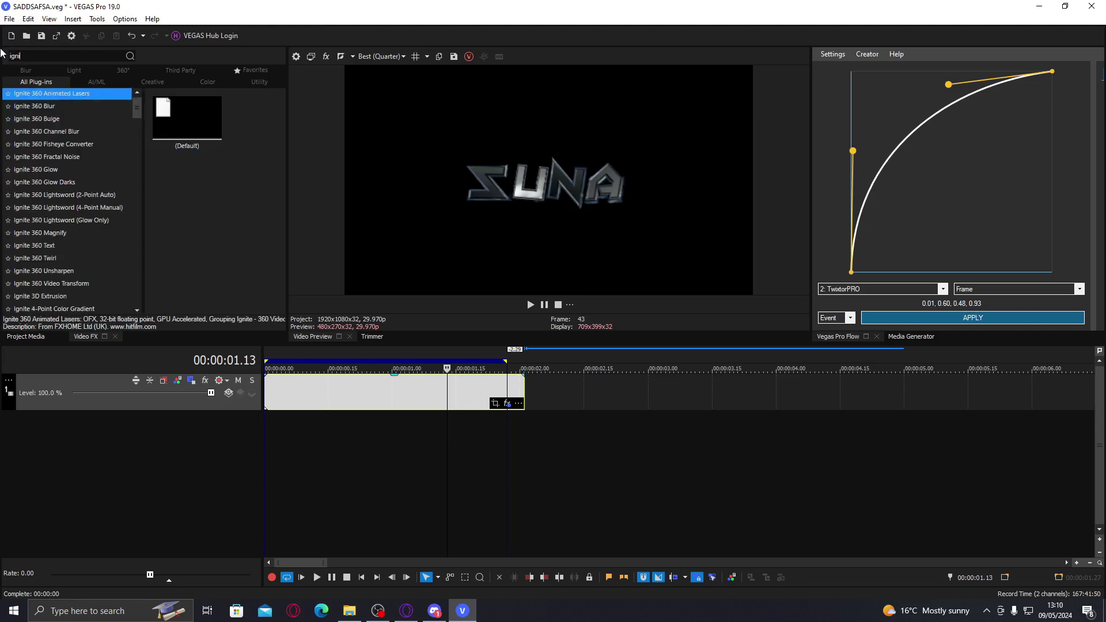
text(te)
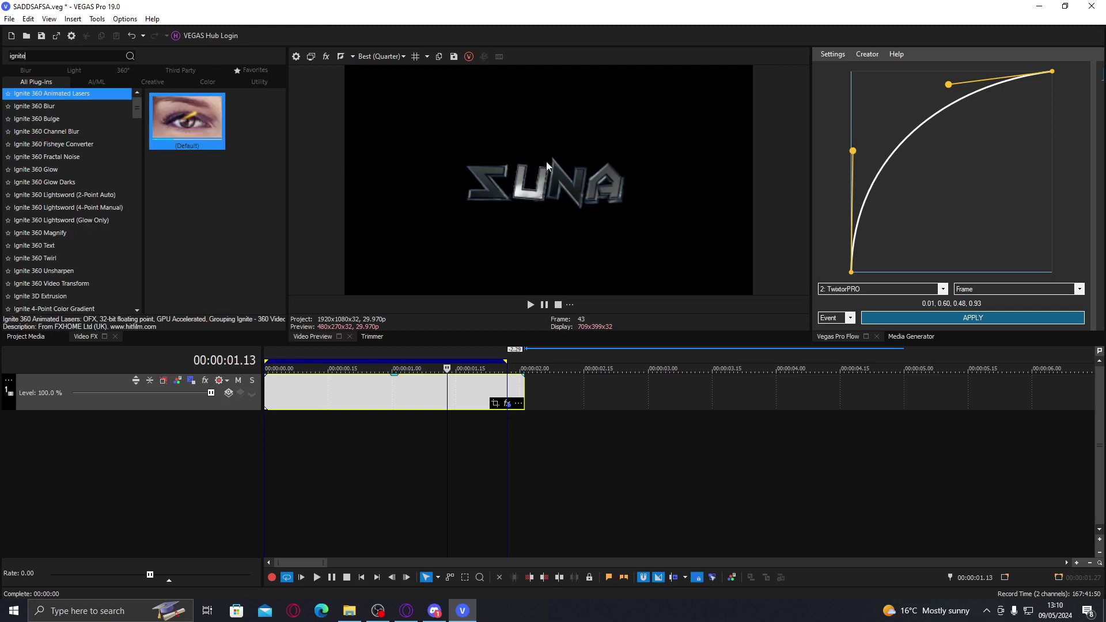
Set the event's BCC Title Studio Contrast to about 18.37 and Brightness to about 19.73, and close its effects window
click(507, 403)
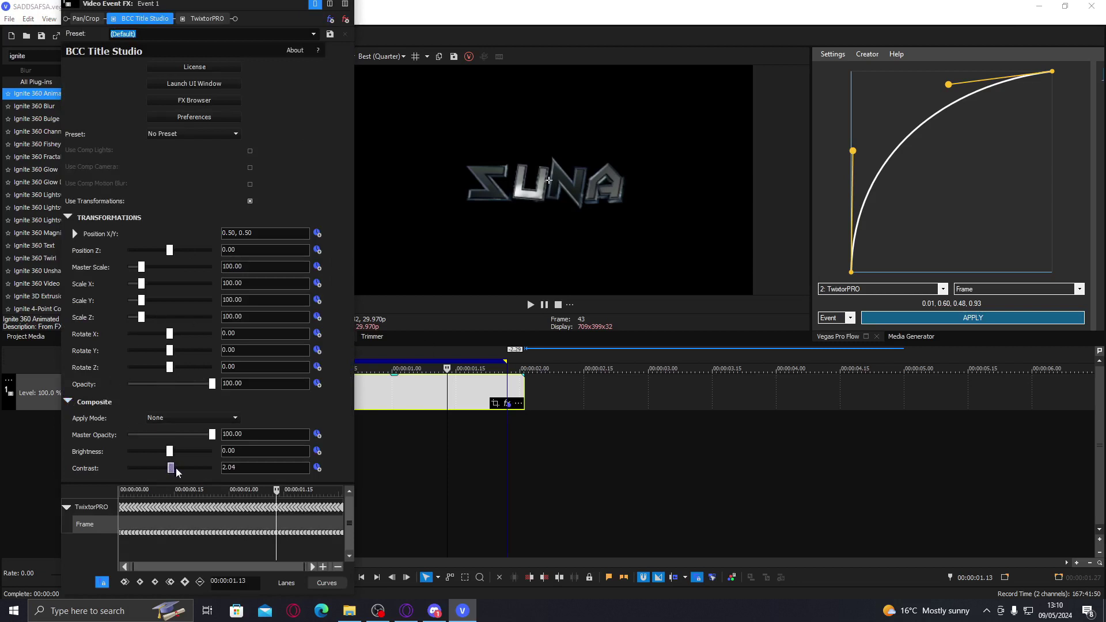
drag(176, 472, 186, 472)
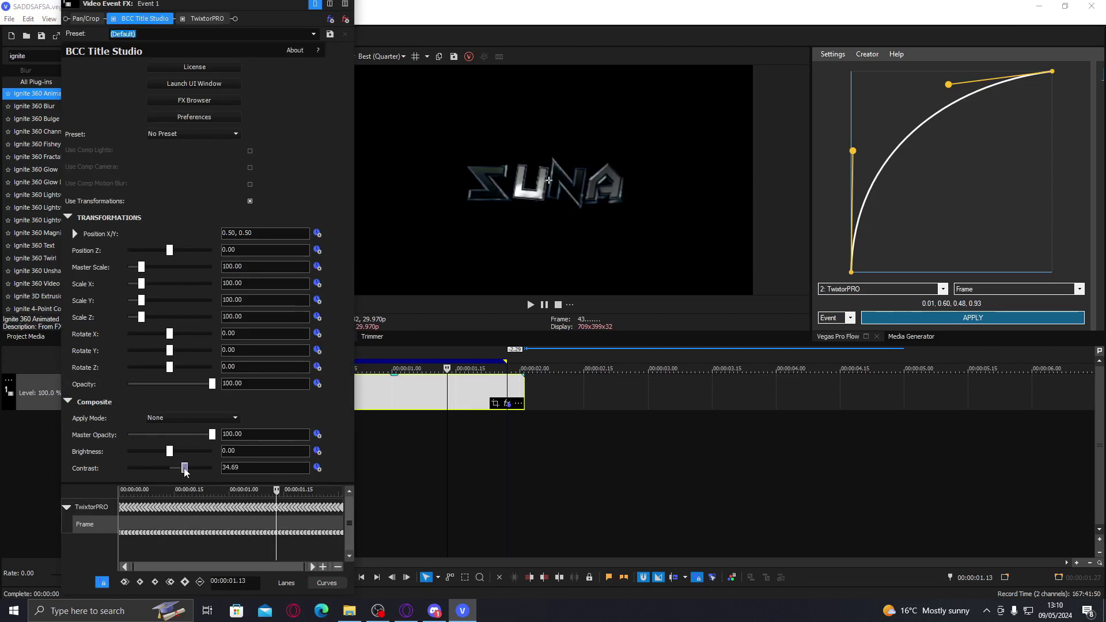
drag(179, 472, 180, 454)
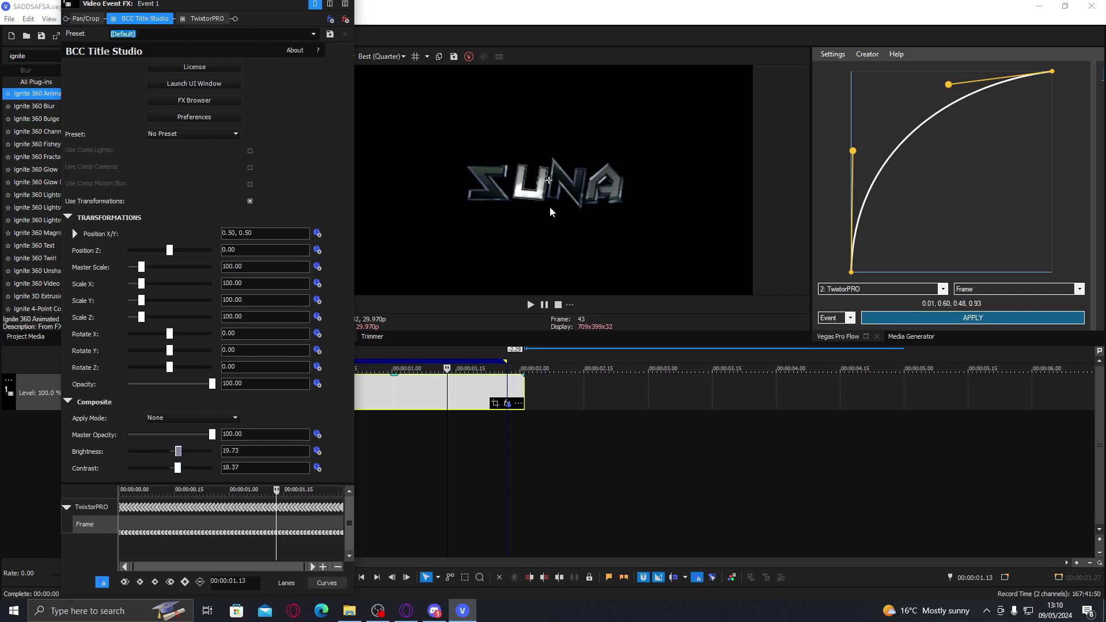
drag(356, 23, 340, 24)
click(333, 10)
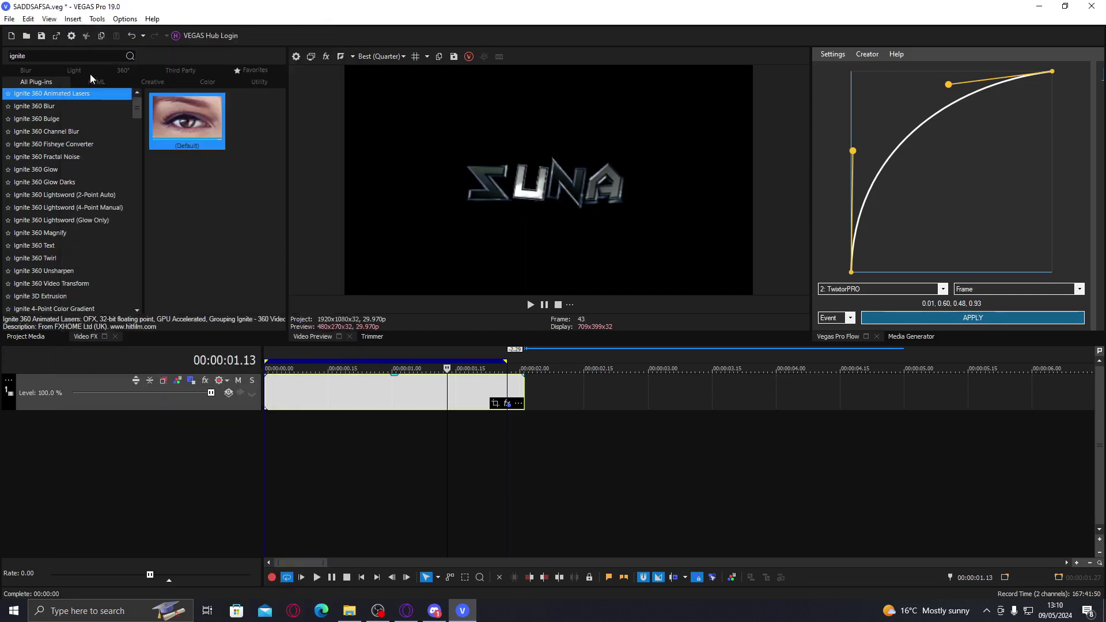
Find Ignite Super Glow with the search "ignite su", apply its "set" preset to the title event, and preview it at 00:00:00.15
drag(141, 108, 141, 127)
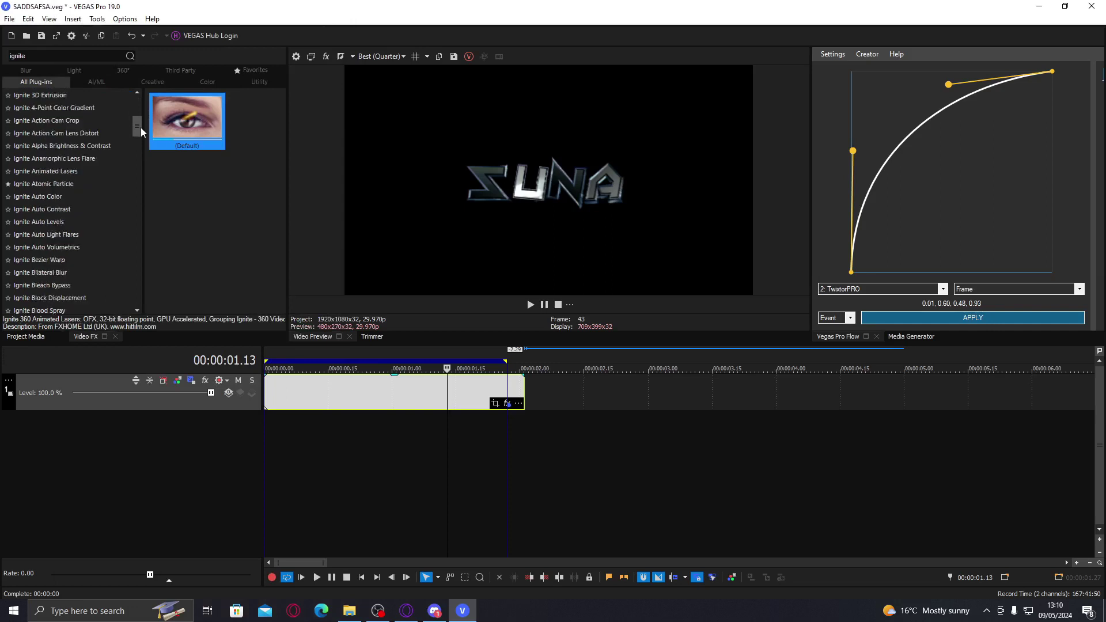
click(45, 56)
text(su)
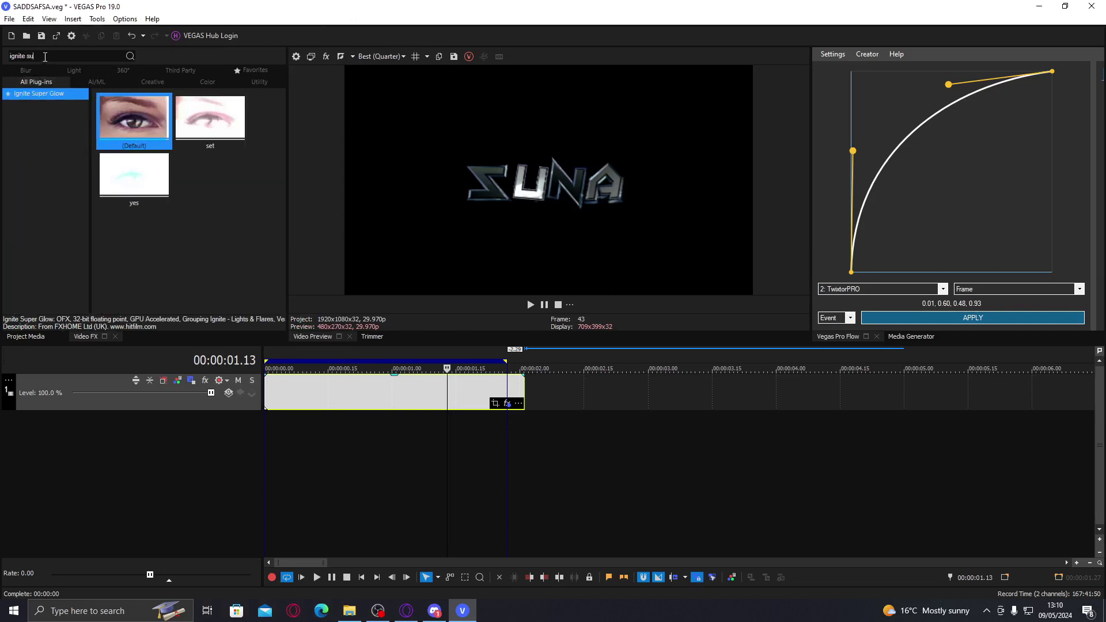
double_click(226, 126)
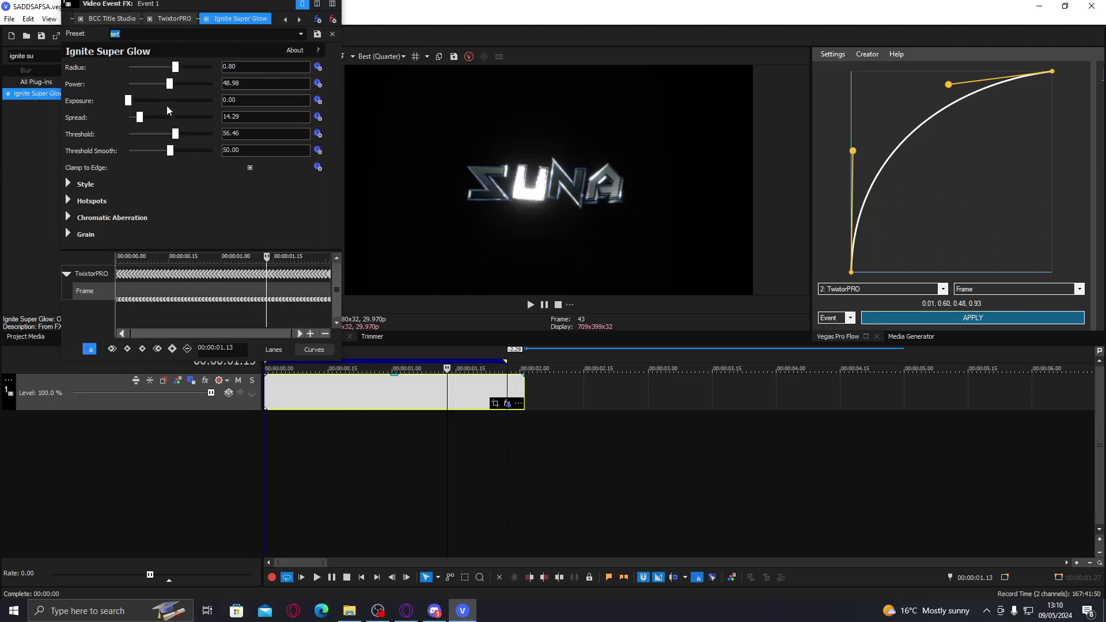
click(328, 393)
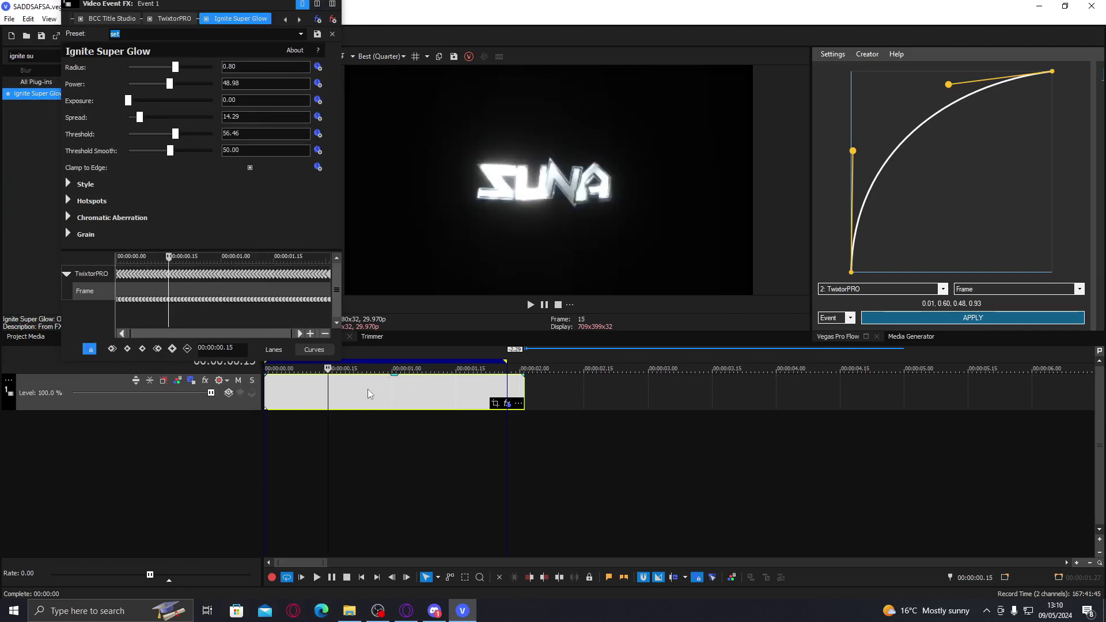
Set Ignite Super Glow's Power to about 34.69 and Threshold to about 40.82, checking the glow at several points of the title event
click(367, 390)
mouse_move(175, 133)
mouse_down()
mouse_move(205, 135)
mouse_move(192, 134)
mouse_up()
click(151, 84)
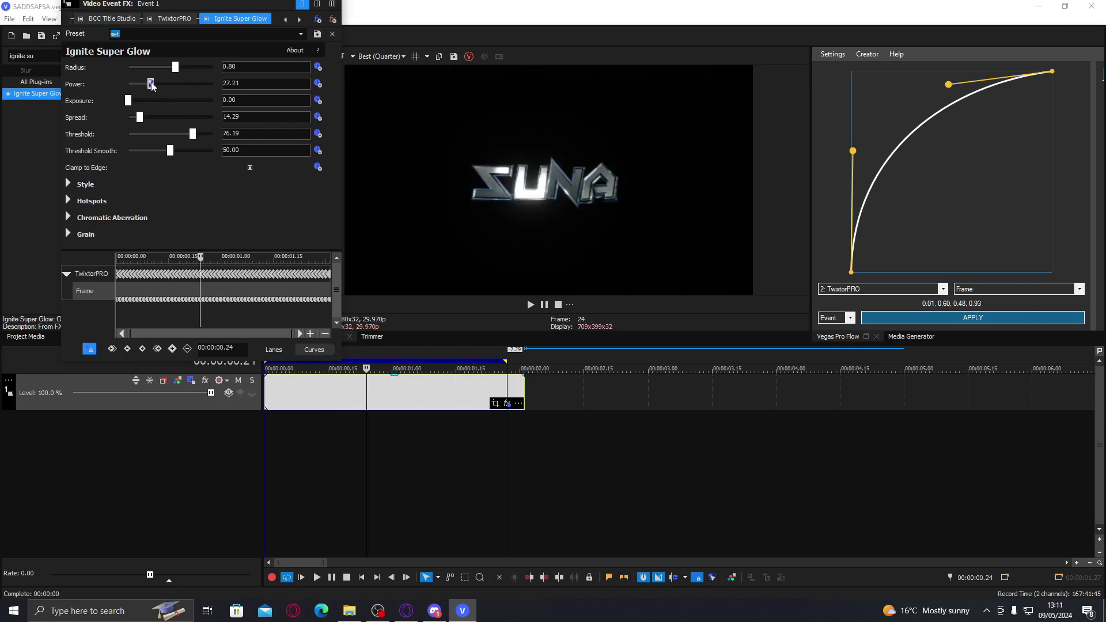
click(469, 391)
key(space)
click(521, 383)
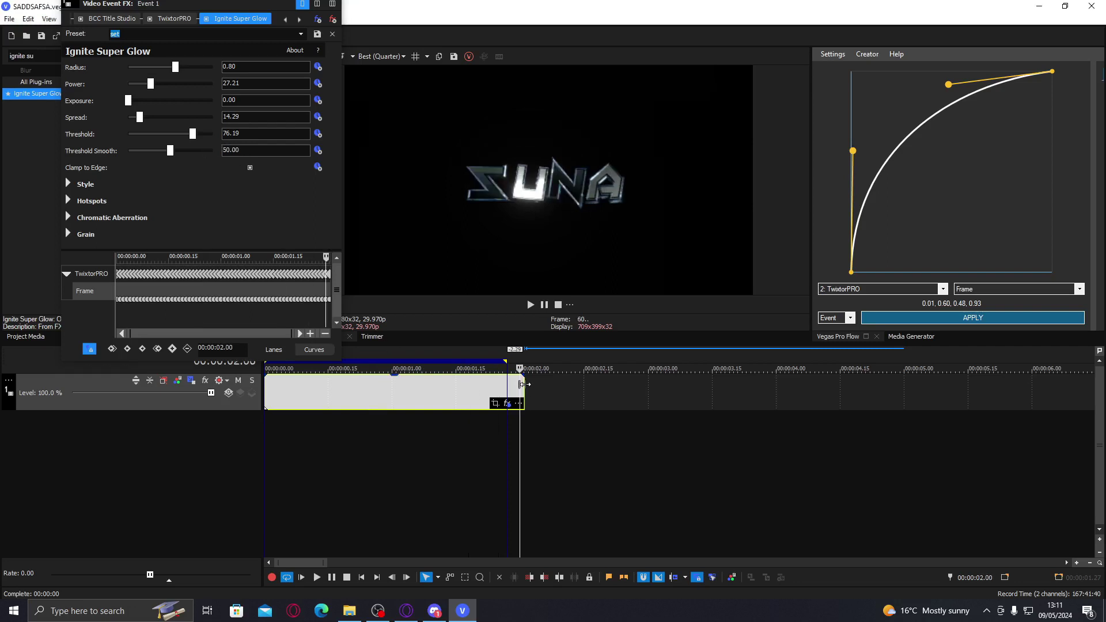
click(501, 392)
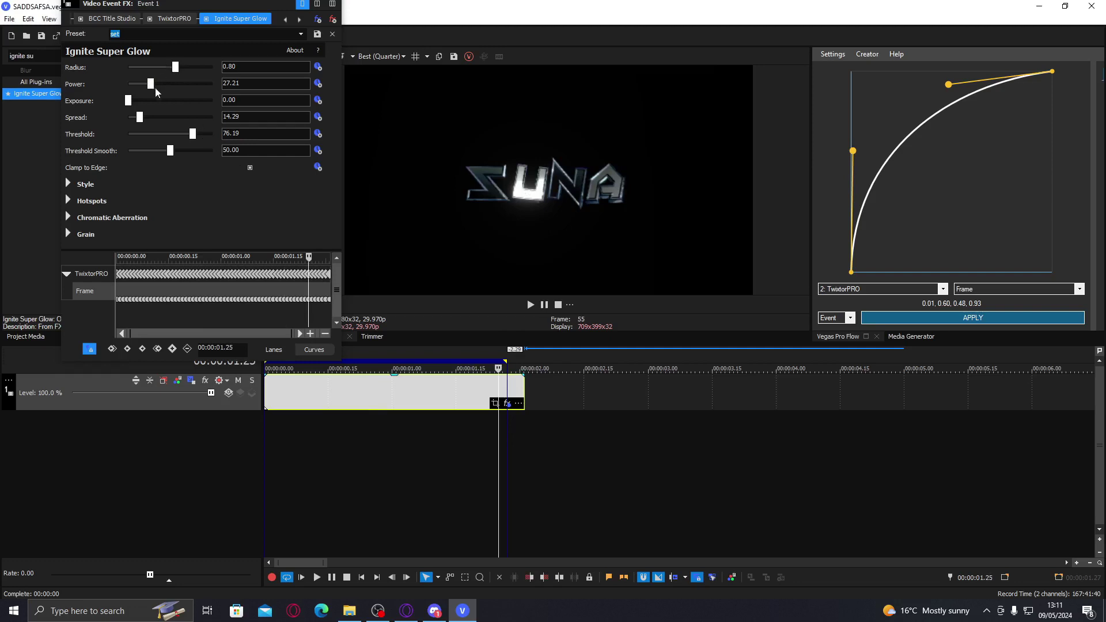
mouse_move(151, 85)
mouse_down()
mouse_move(143, 88)
mouse_move(157, 84)
mouse_up()
drag(193, 133, 162, 136)
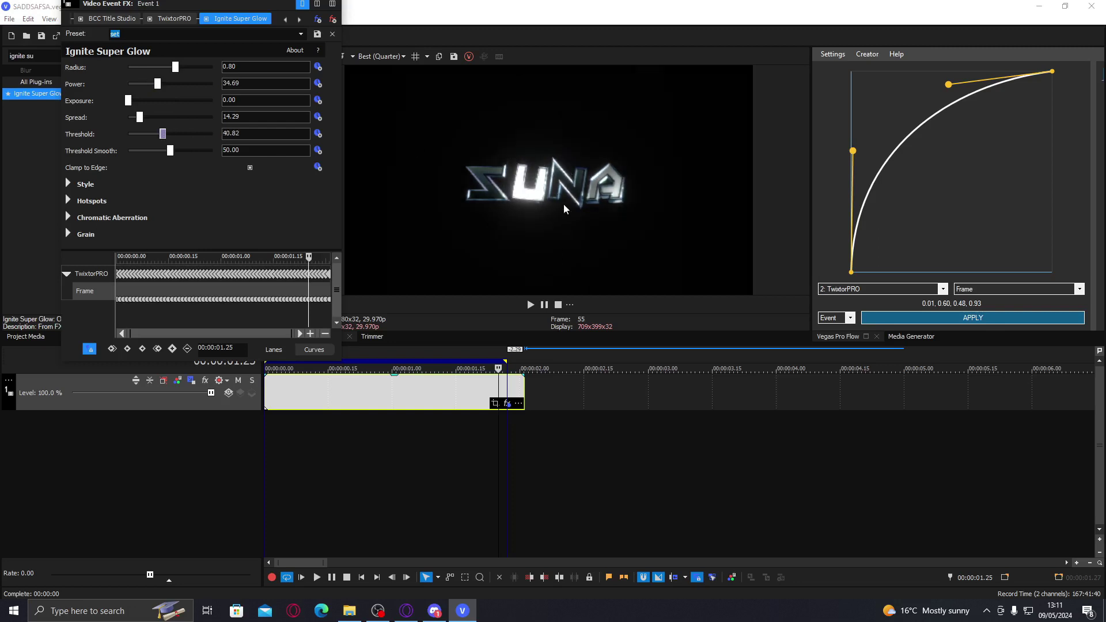
Bring the title closer by adjusting Position Z in BCC Title Studio, readjust the Super Glow Threshold, and close the effects window
click(288, 20)
click(144, 19)
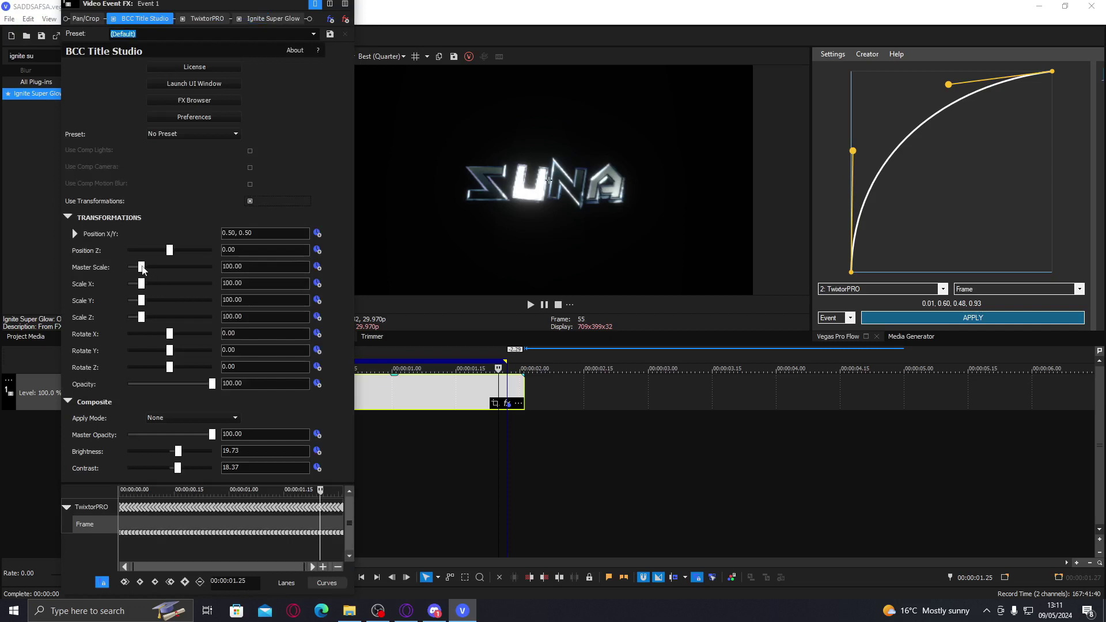
mouse_move(168, 251)
mouse_down()
mouse_move(159, 251)
mouse_move(206, 249)
mouse_move(127, 242)
mouse_move(147, 244)
mouse_up()
click(273, 19)
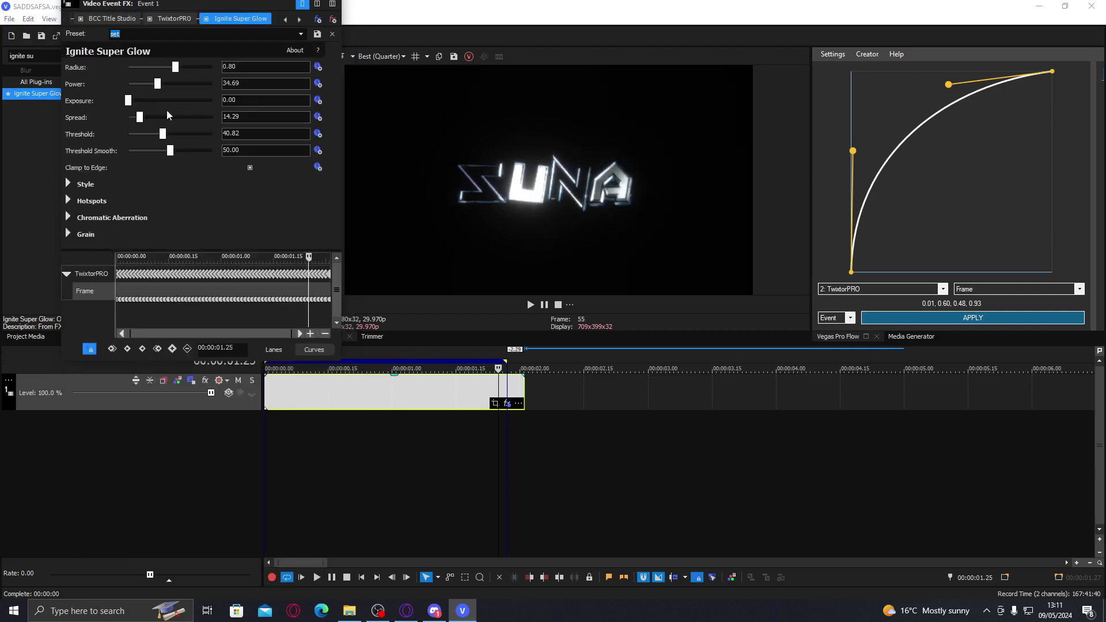
drag(197, 137, 172, 136)
click(310, 7)
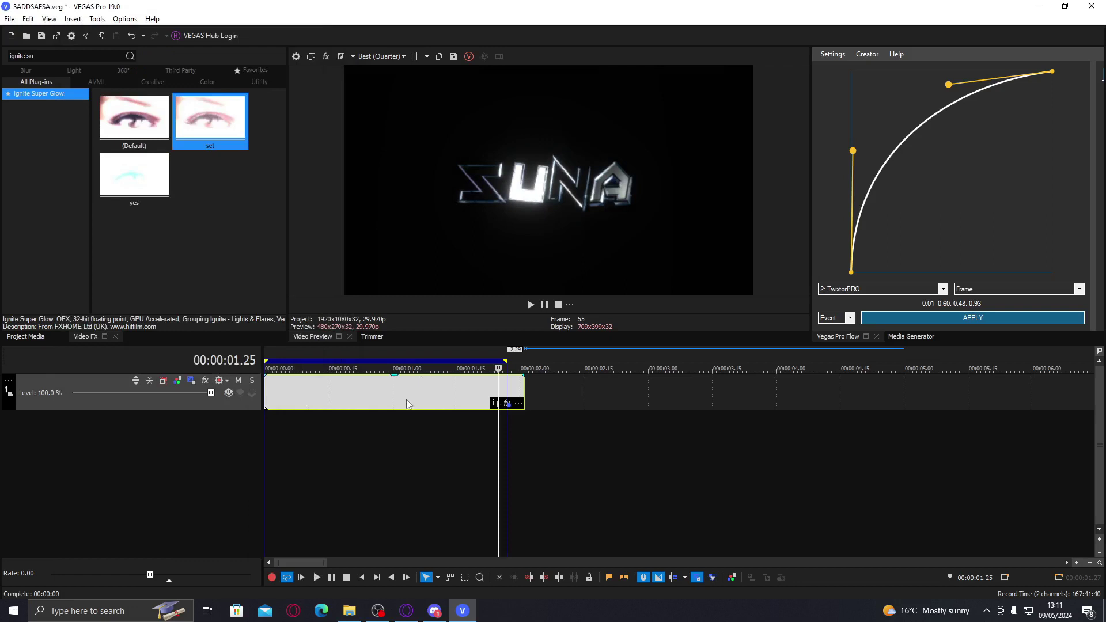
Find BCC Tritone by searching the video effects for "trito" and apply its default preset to the title event
drag(89, 60, 2, 59)
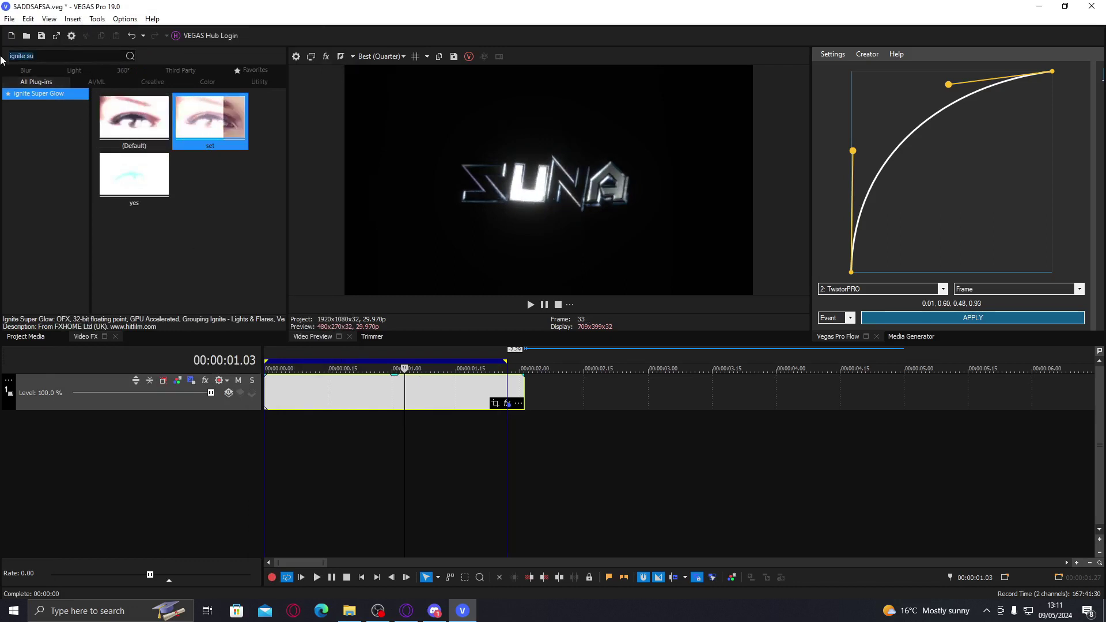
key(BackSpace)
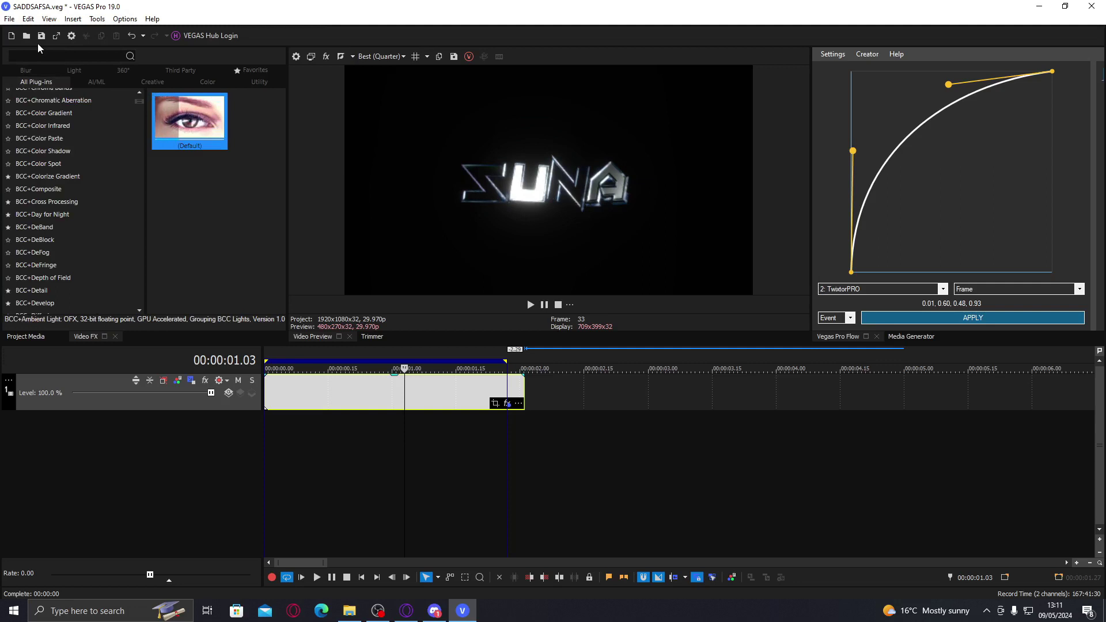
text(tri)
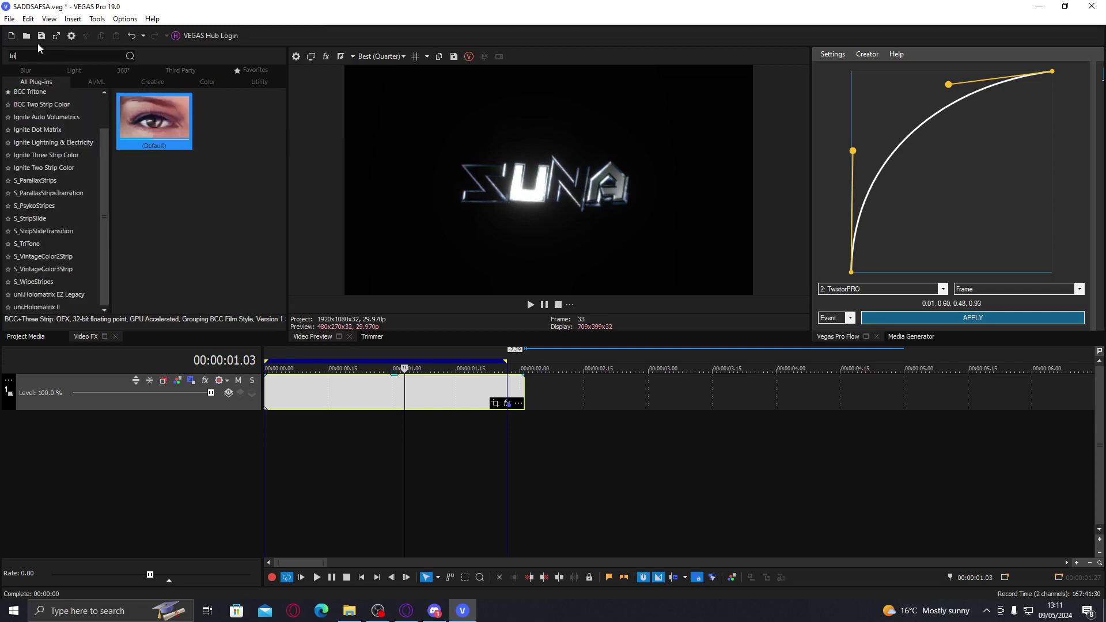
text(to)
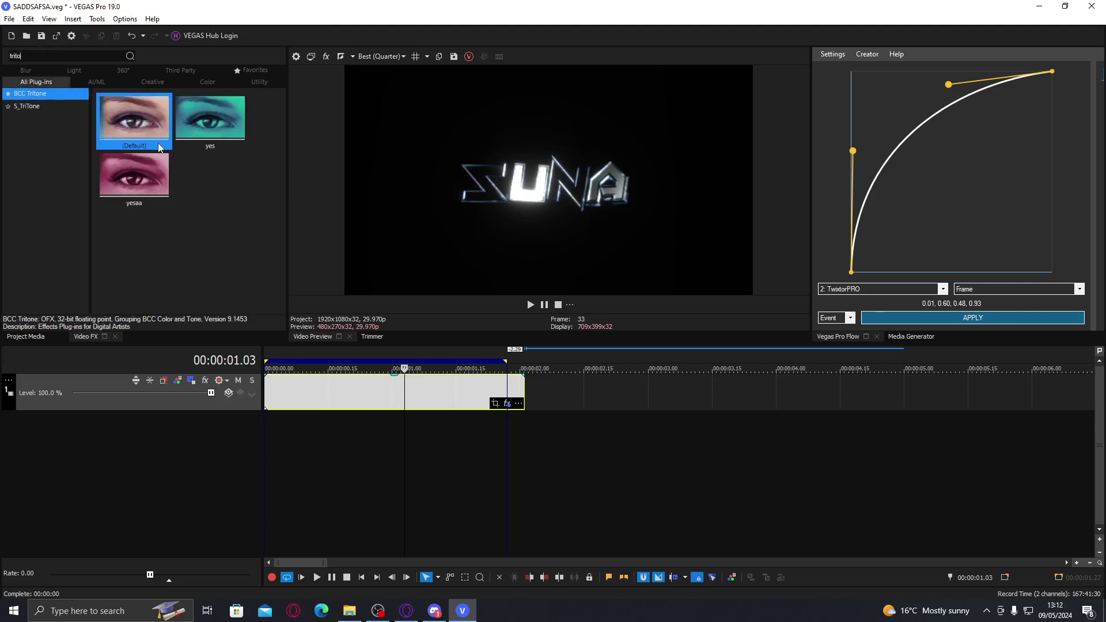
double_click(120, 131)
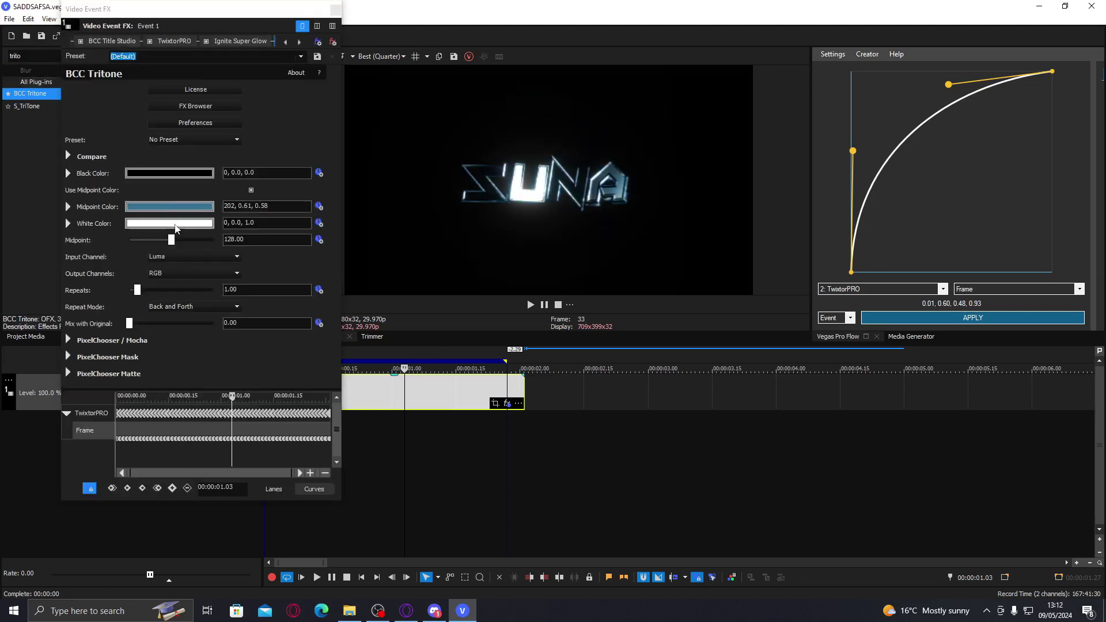
Try a black White Color and a 202, 0.3, 0.84 Midpoint Color in BCC Tritone, and restore White Color to 0, 0.0, 1.0
click(170, 223)
drag(107, 288, 71, 360)
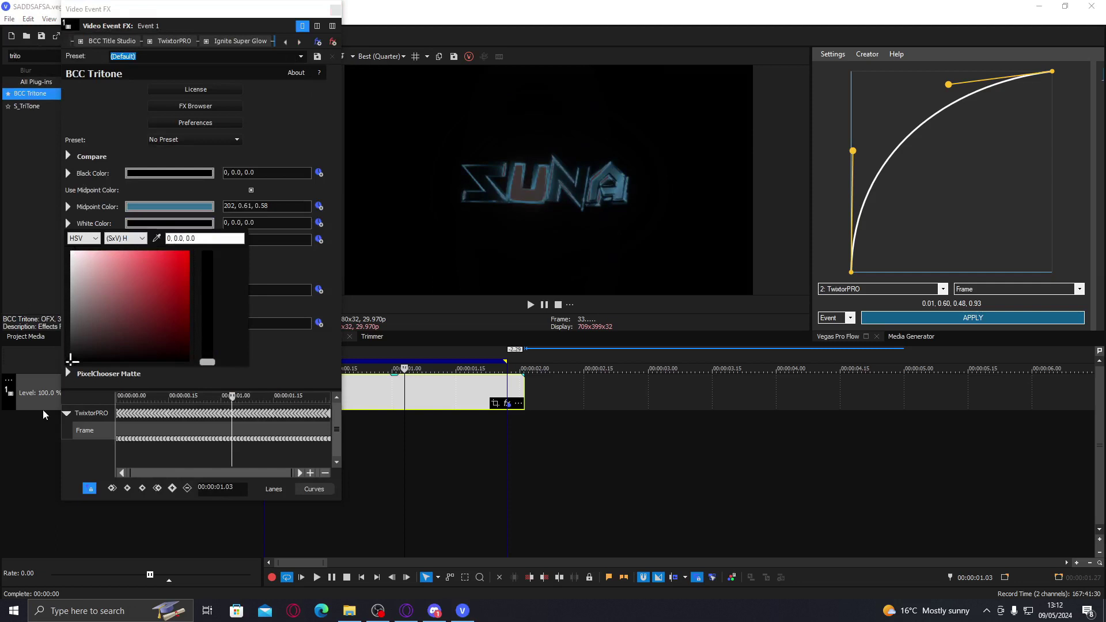
click(170, 207)
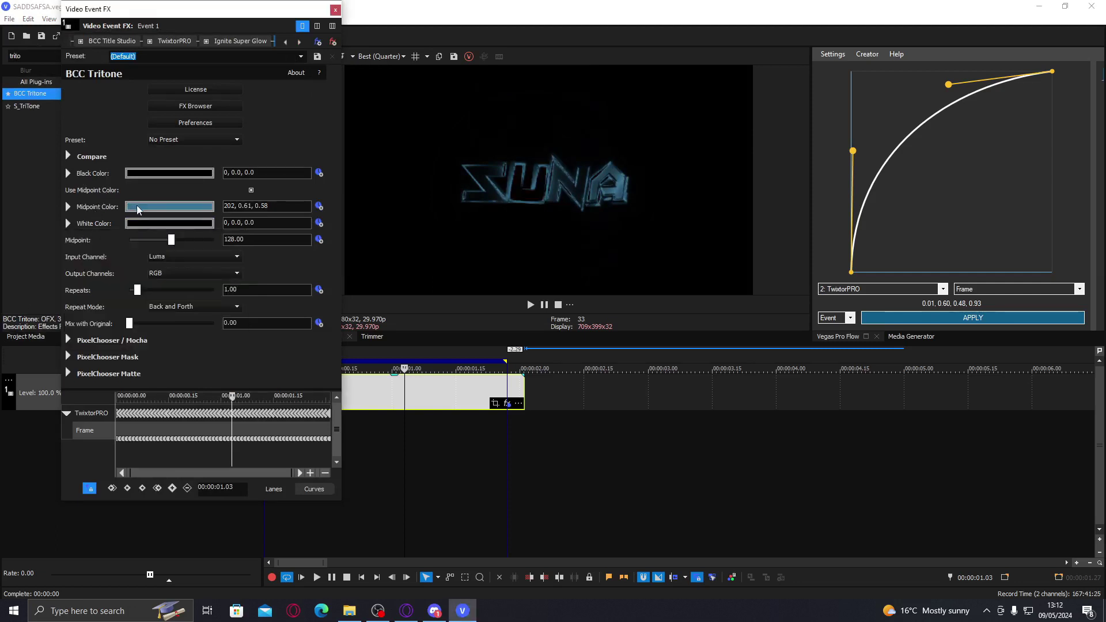
click(170, 207)
click(110, 252)
click(106, 252)
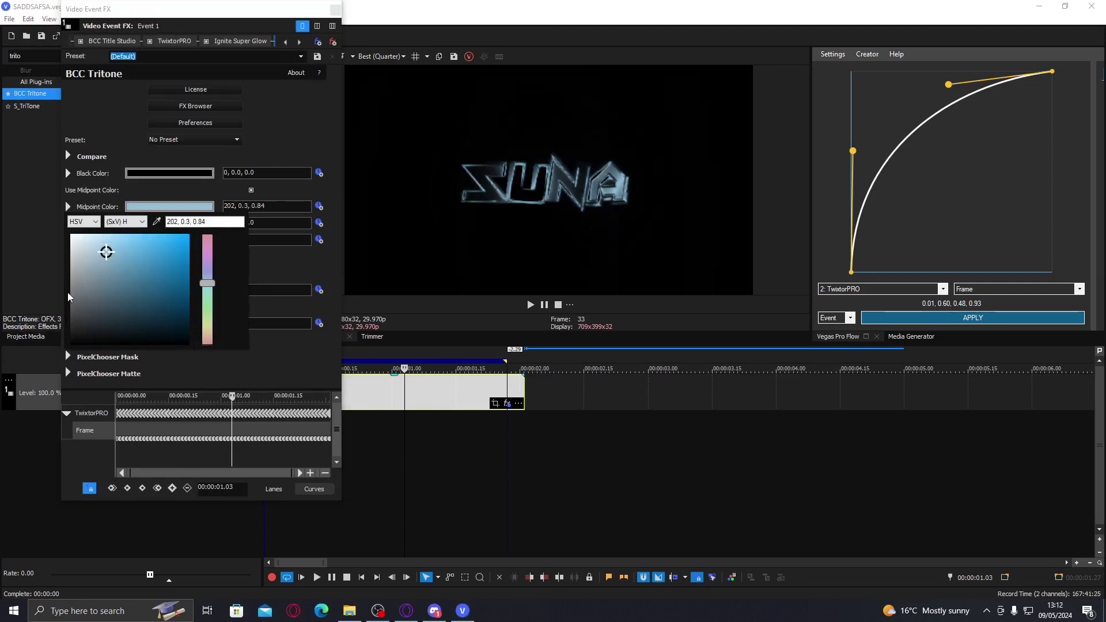
click(169, 207)
click(144, 226)
drag(81, 314, 71, 250)
click(106, 190)
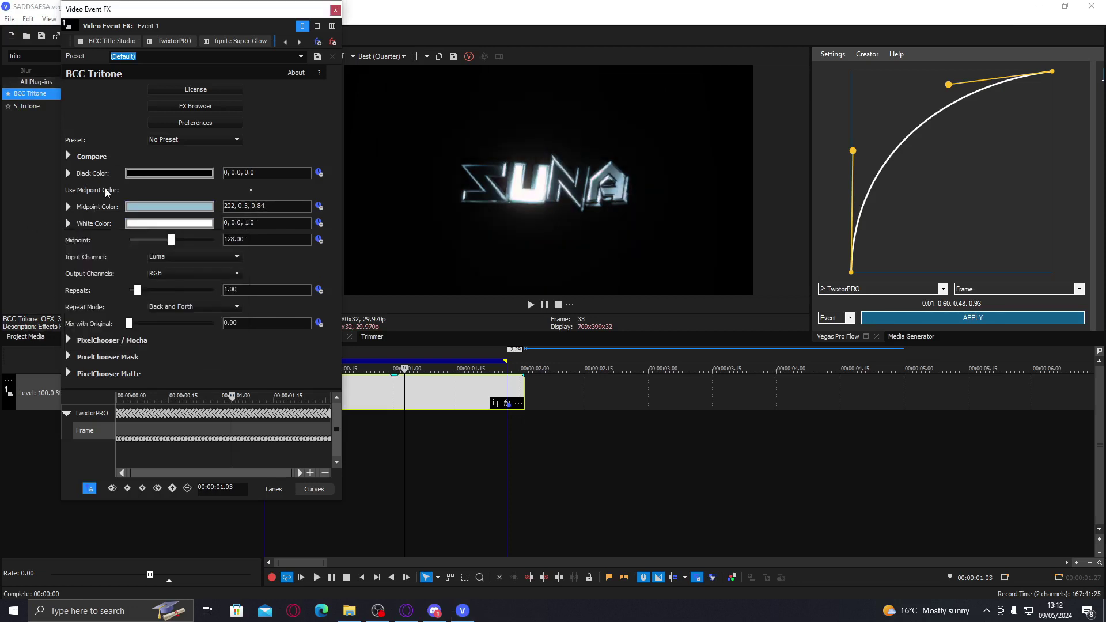
Try a grey Tritone Midpoint Color of 0, 0.0, 0.66 with Black Color at 0, 0.0, 0.0
click(151, 209)
drag(81, 297, 58, 272)
click(114, 157)
click(128, 175)
drag(140, 248, 8, 329)
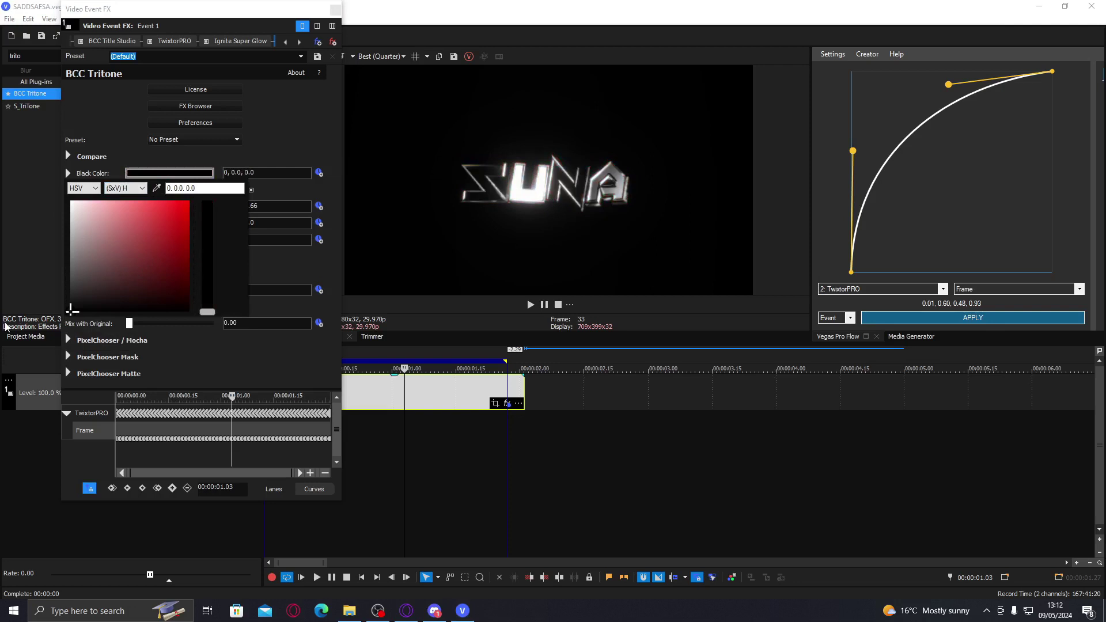
click(124, 96)
Try a darker grey and a pink Tritone Midpoint Color, and settle on grey 0, 0.0, 0.44
click(169, 207)
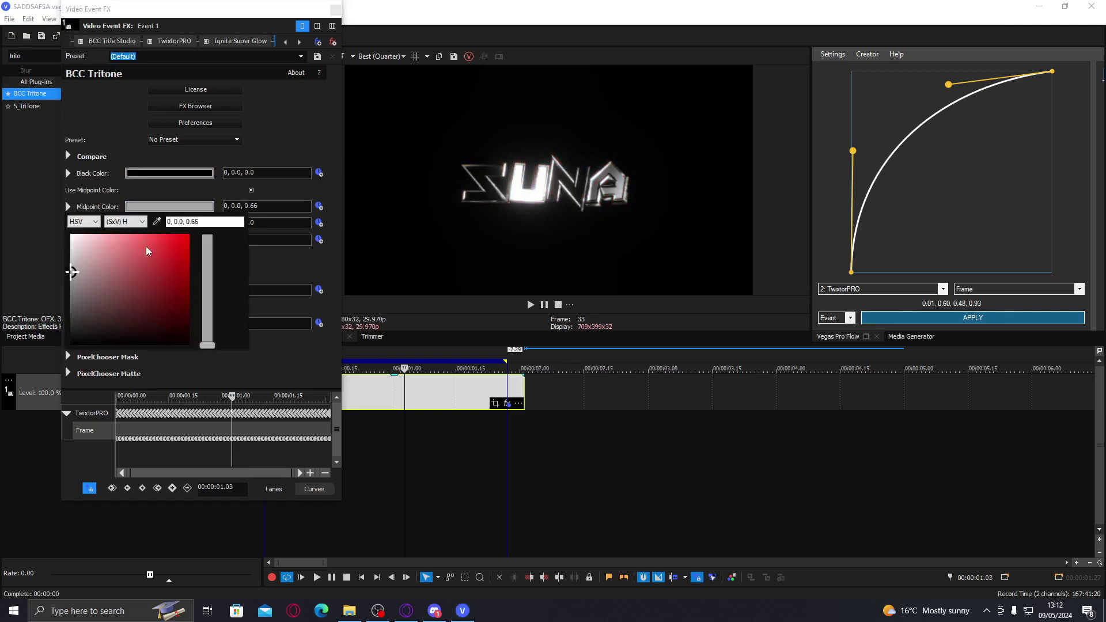
drag(107, 256, 44, 301)
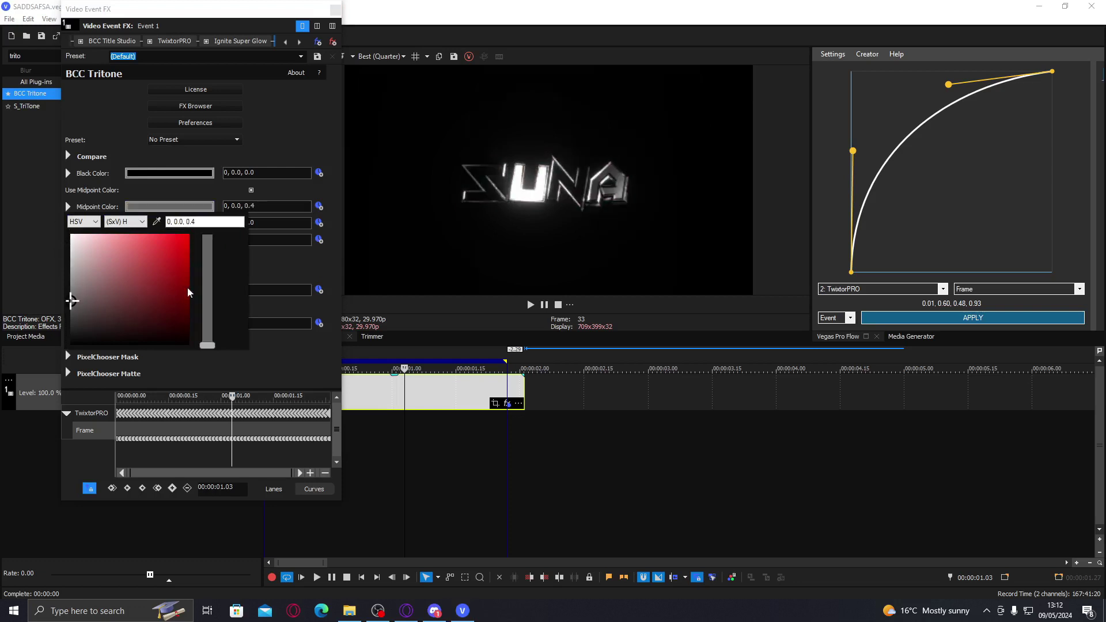
click(185, 268)
drag(211, 340, 209, 245)
click(114, 276)
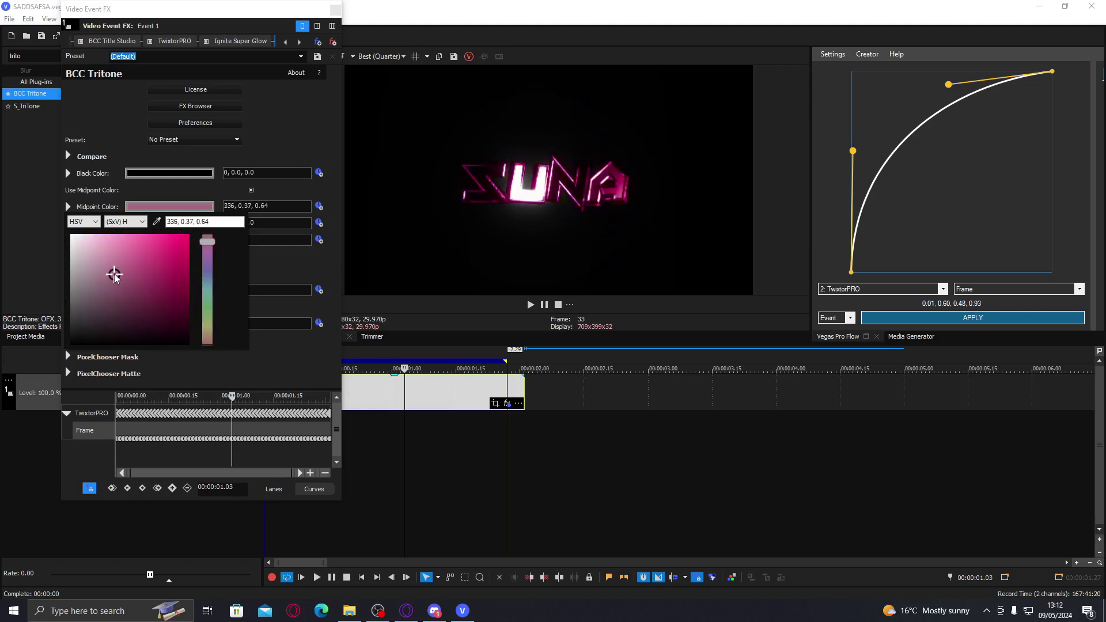
drag(115, 275, 21, 296)
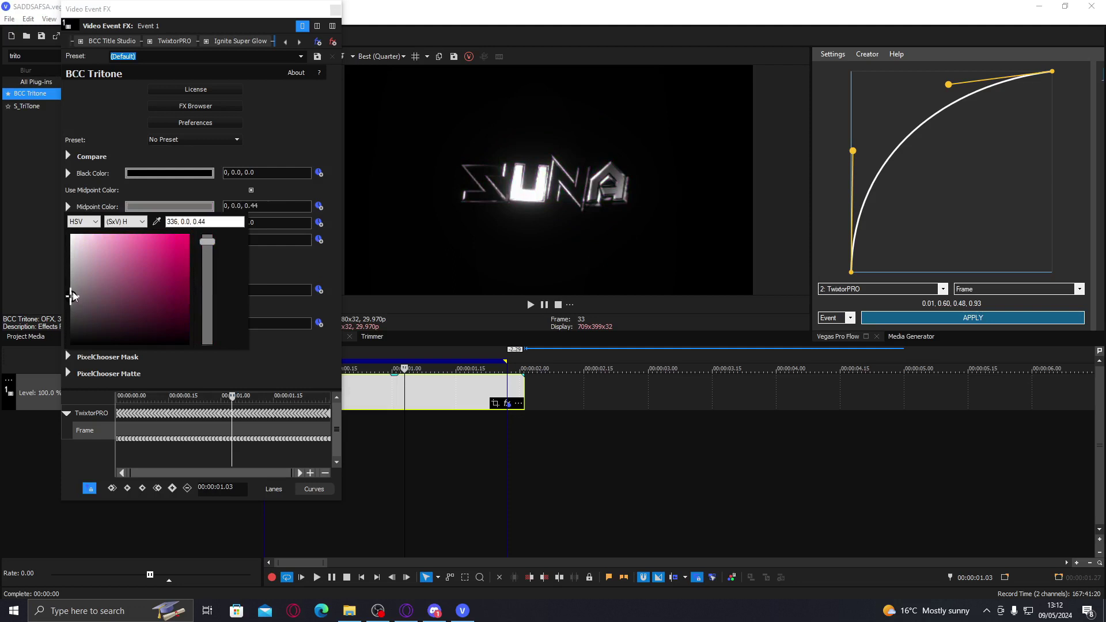
click(277, 97)
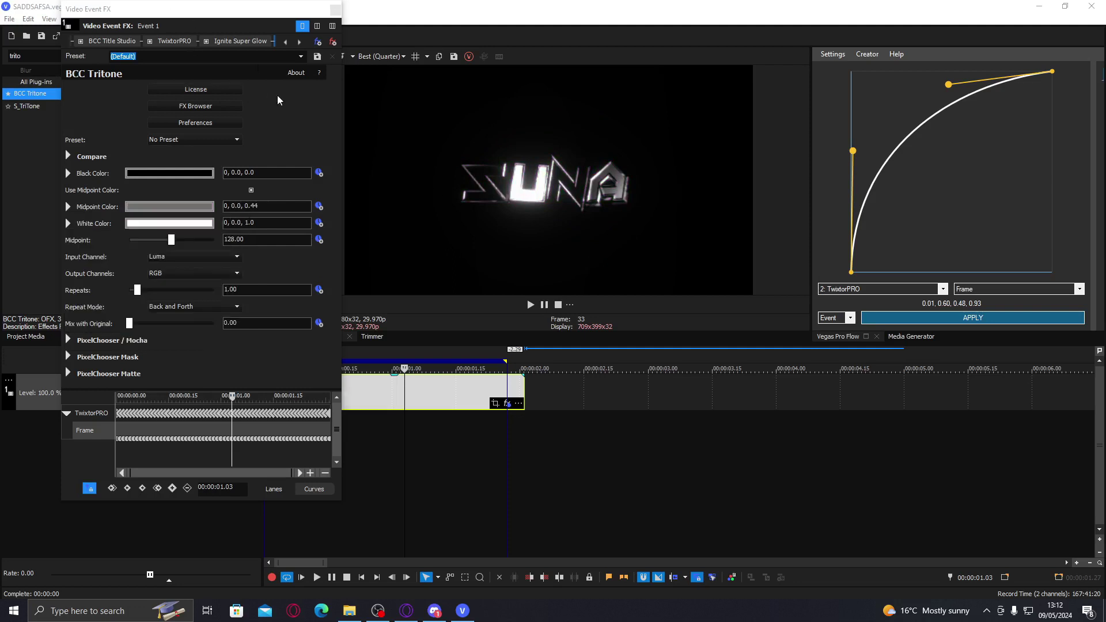
Move BCC Tritone in the event's effect chain to directly after BCC Title Studio, ahead of TwixtorPRO
click(299, 44)
drag(244, 45, 84, 49)
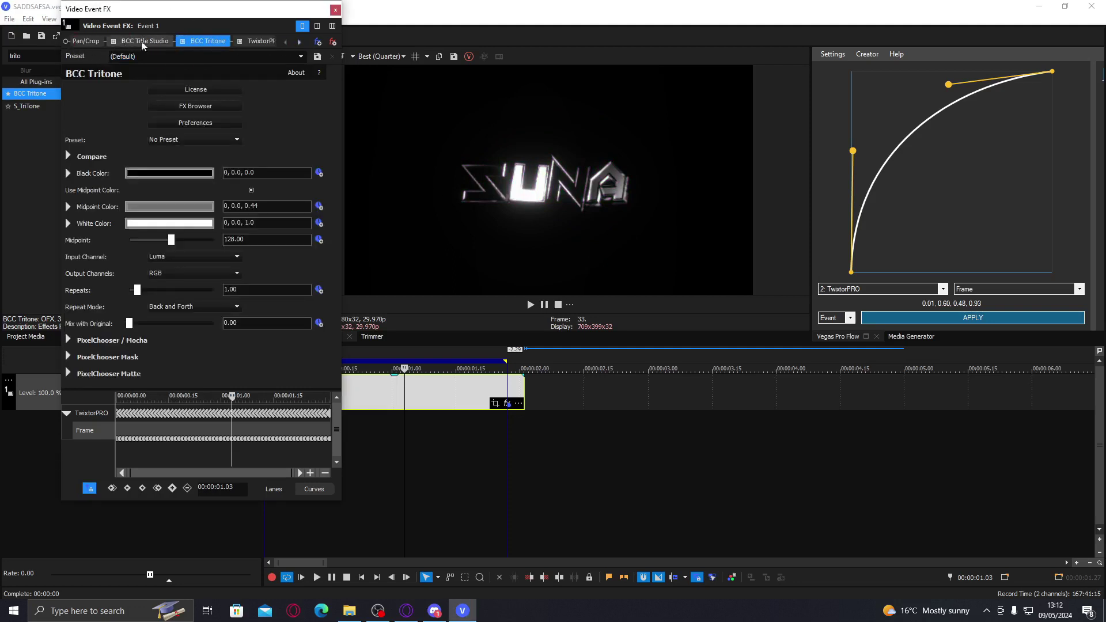
click(299, 44)
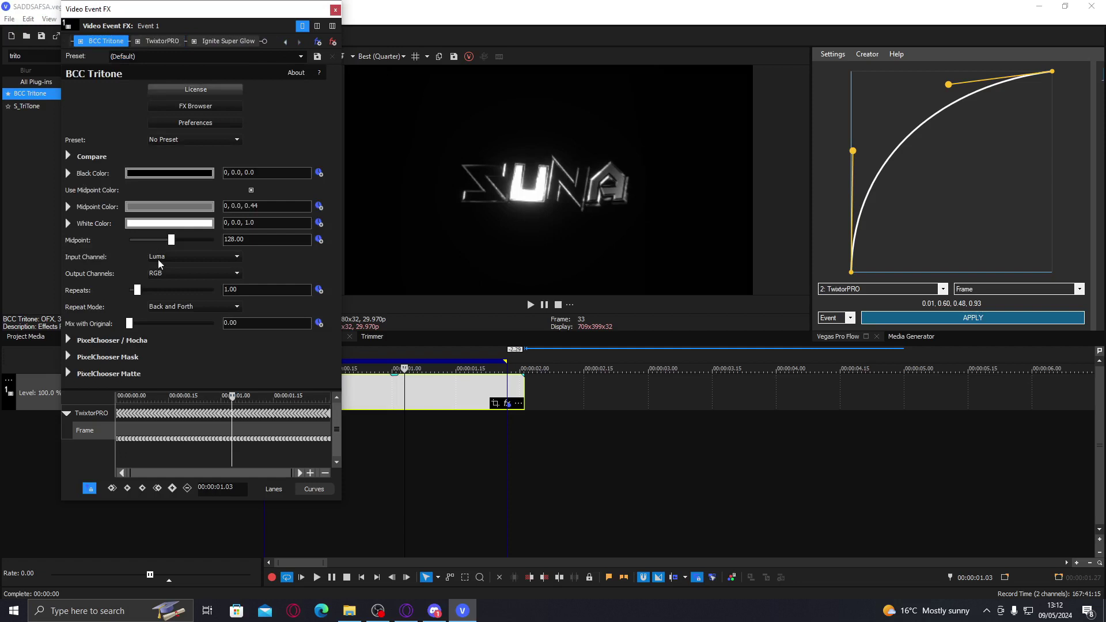
Set the Tritone Midpoint Color to a cyan blue of about 192, 0.84, 0.73
click(186, 206)
click(75, 242)
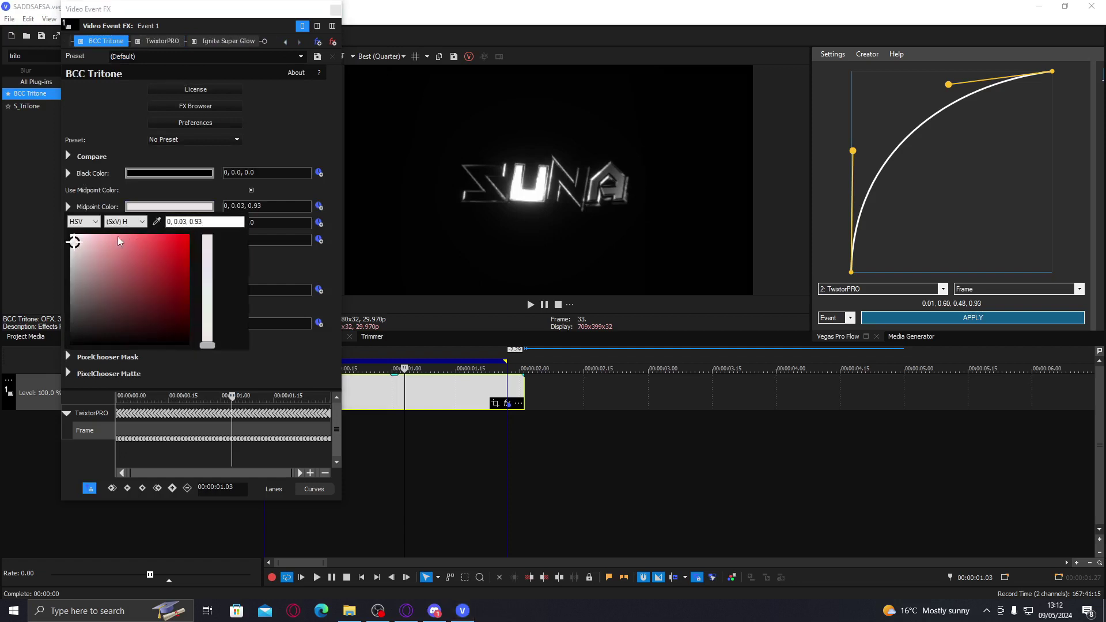
drag(131, 236, 179, 283)
click(209, 271)
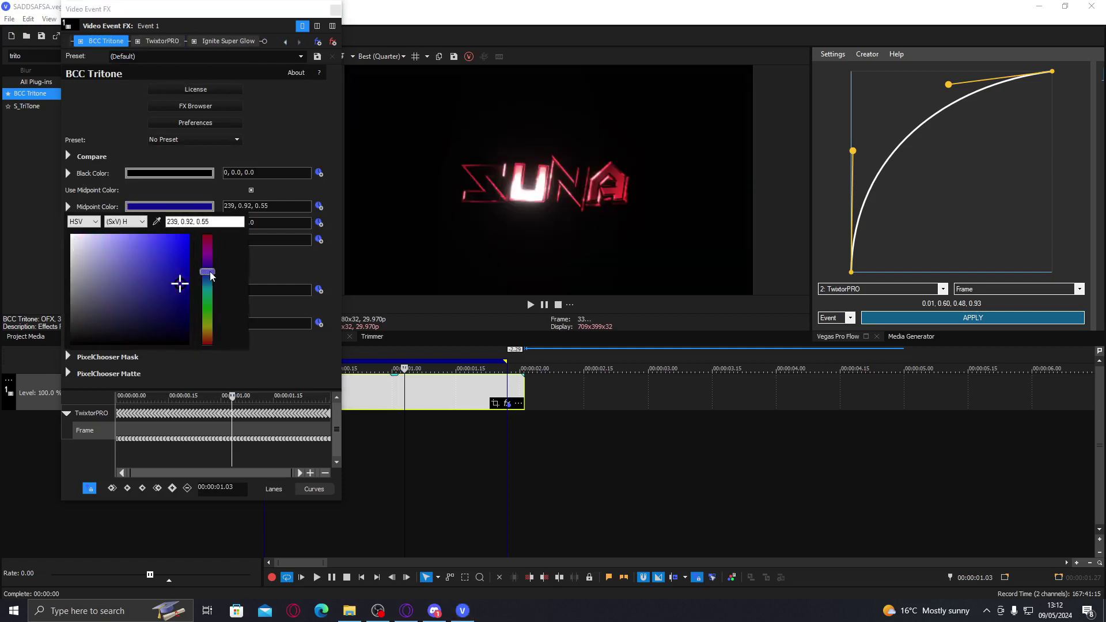
click(170, 264)
click(207, 287)
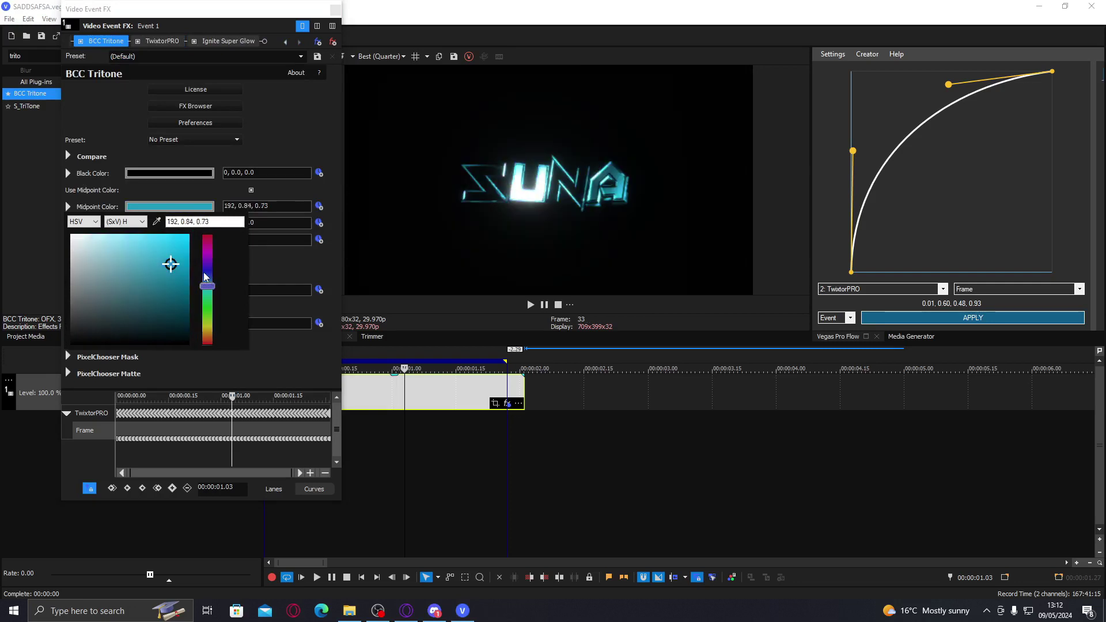
click(265, 224)
Raise Tritone's Mix with Original to well above 50 and close the effects window
click(171, 324)
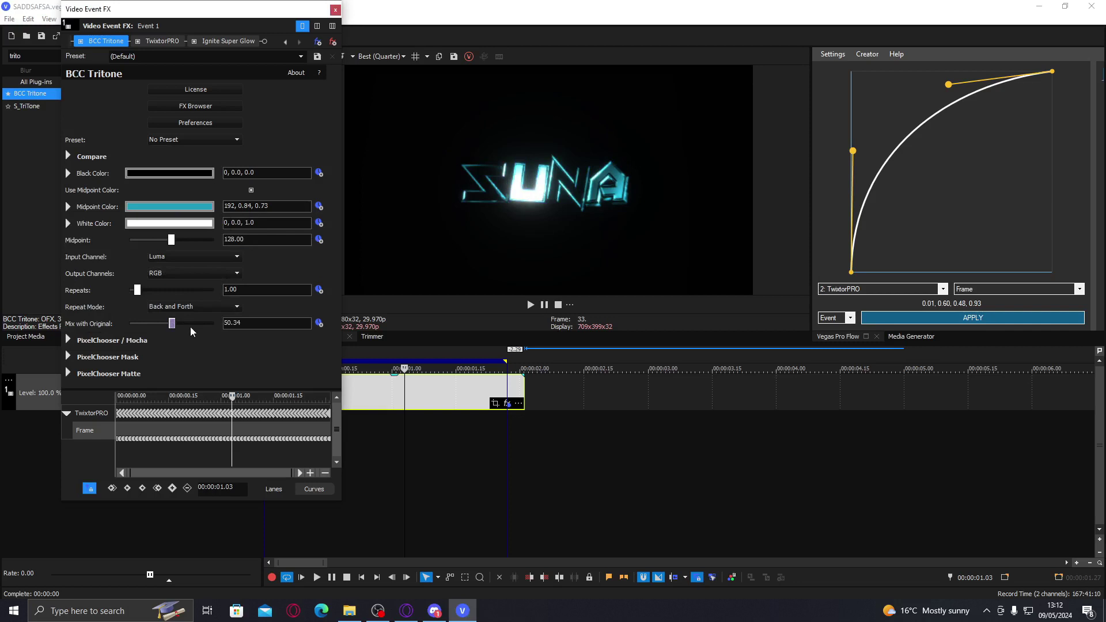
click(193, 324)
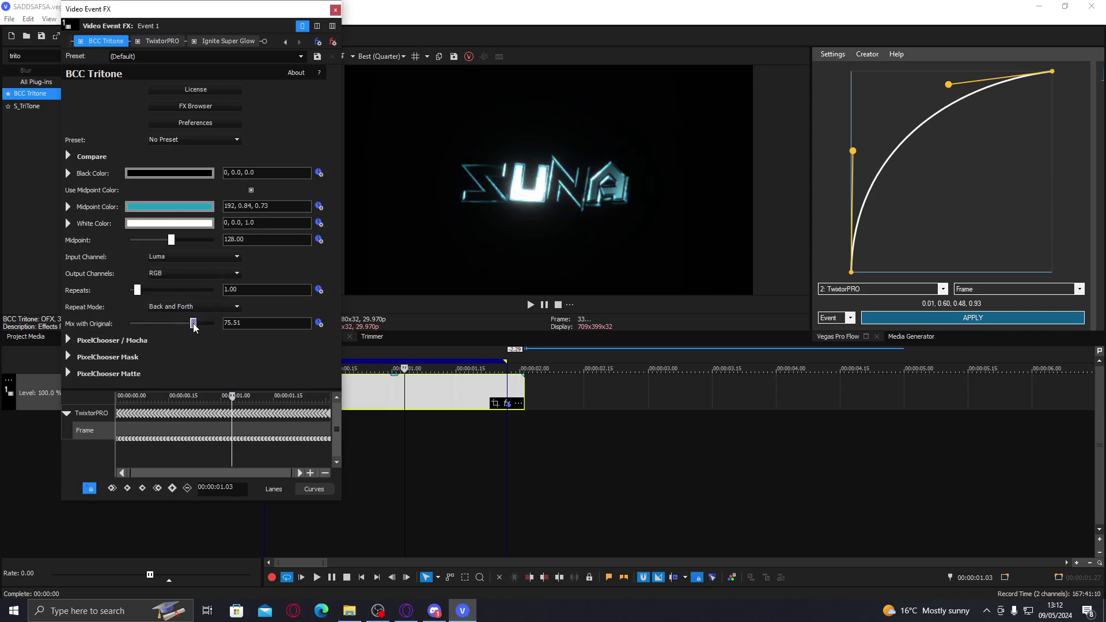
click(335, 10)
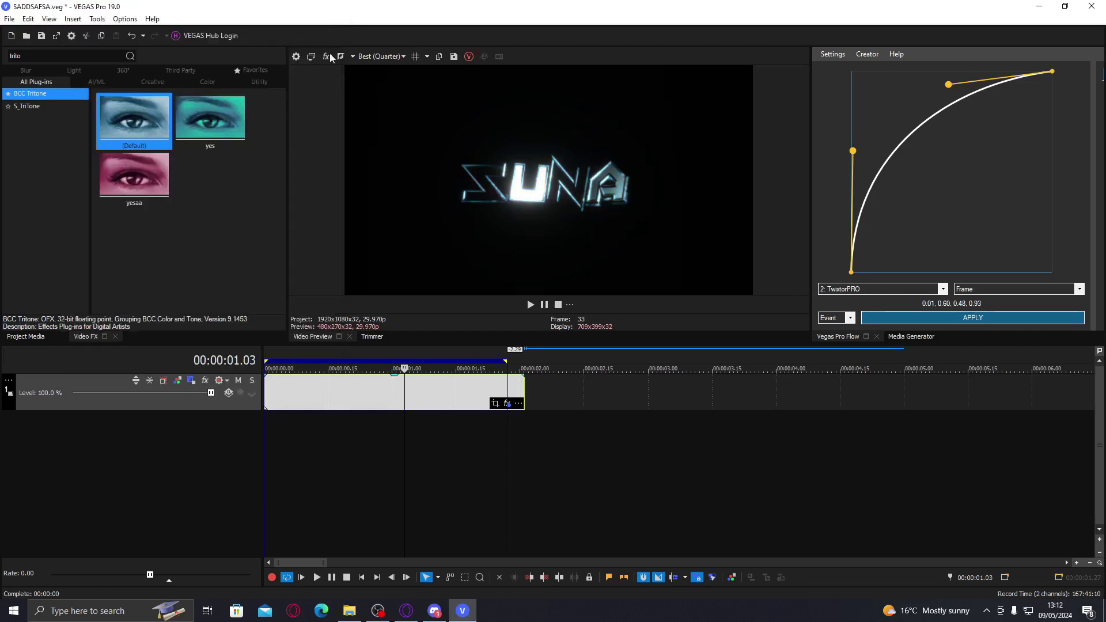
Apply the default BCC+Multi-Star from the favorite effects to the title event and place it before Ignite Super Glow in the chain
click(250, 70)
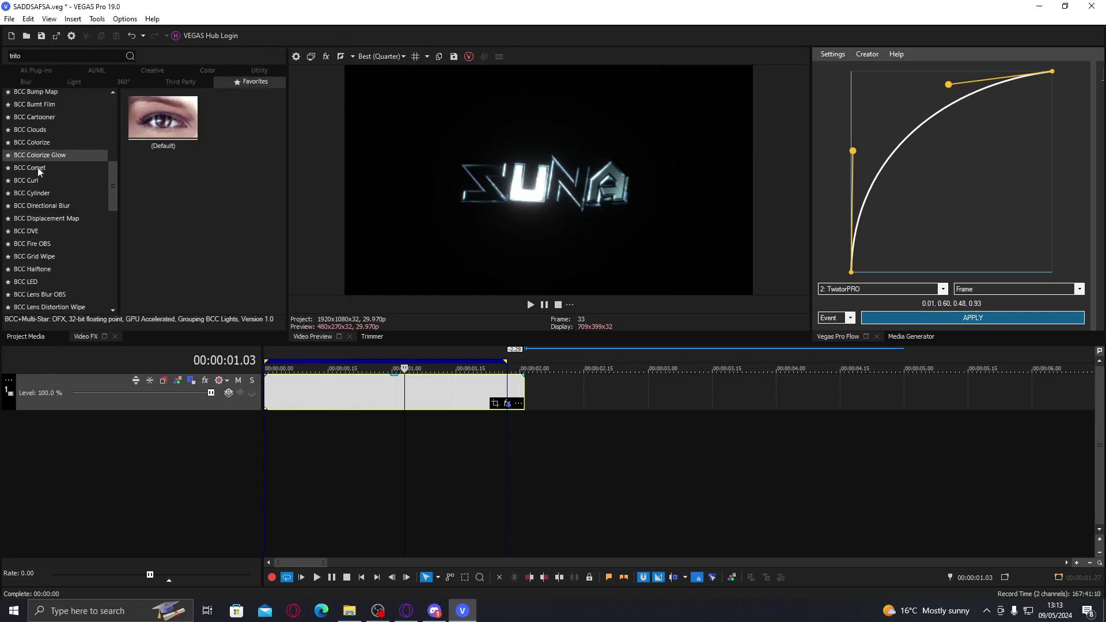
scroll(54, 208, down, 5)
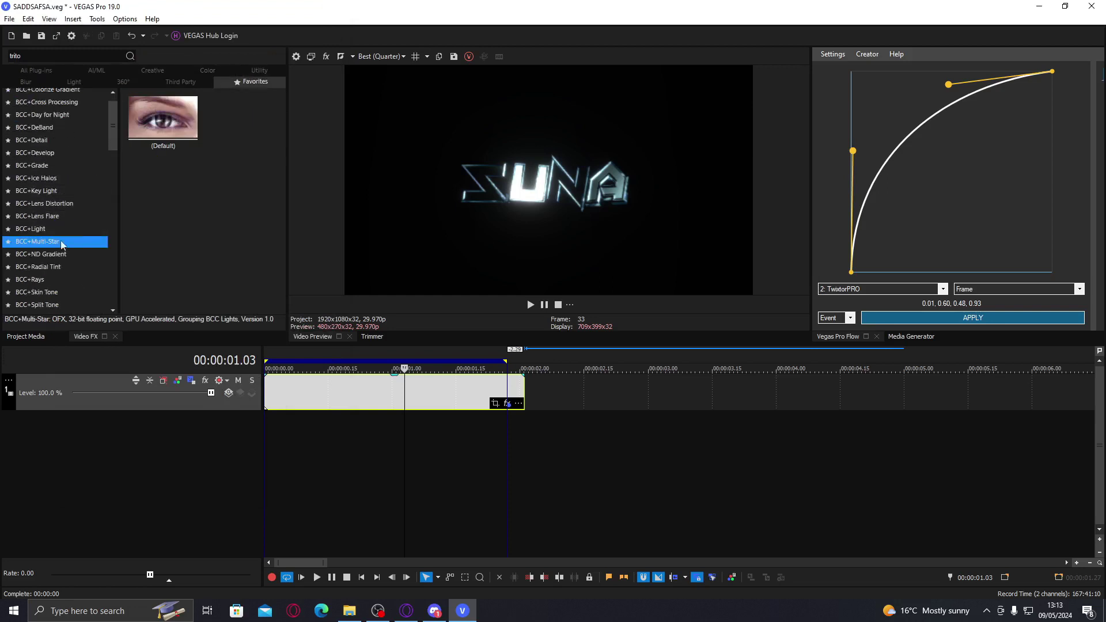
drag(173, 118, 440, 406)
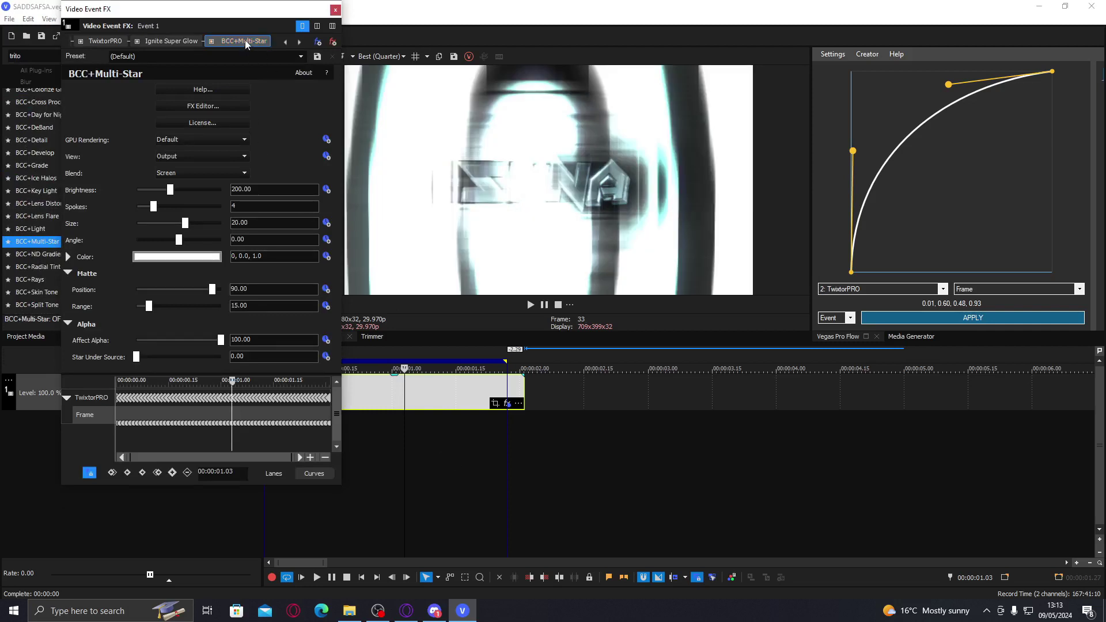
drag(244, 40, 163, 40)
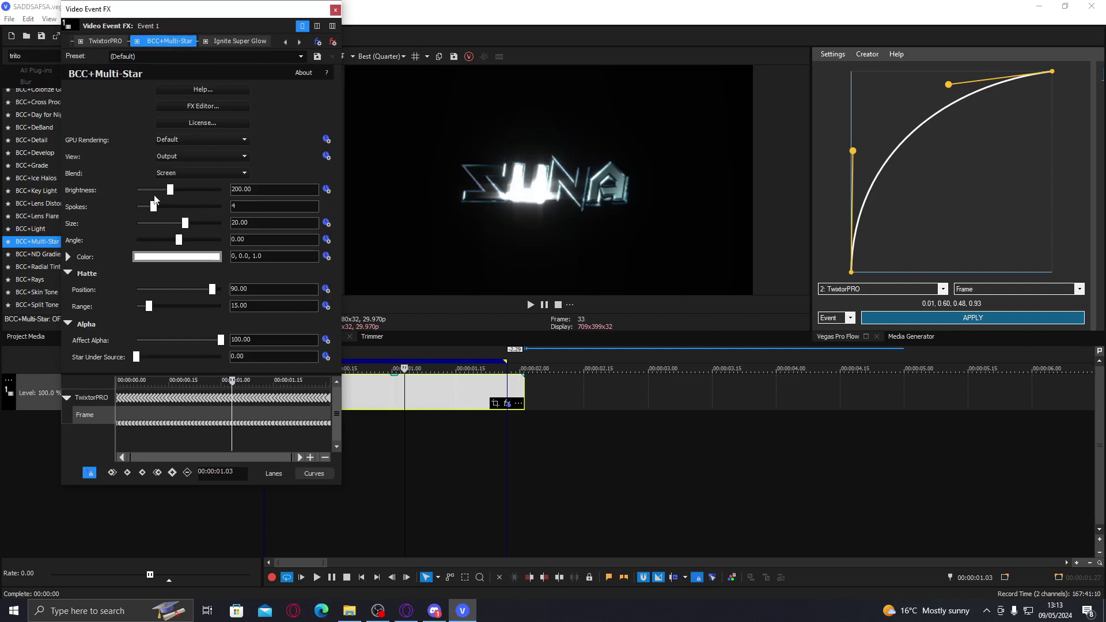
Set Multi-Star's Brightness to about 115.65 and Size to about 8.10, and check the title at 00:00:01.13
click(153, 189)
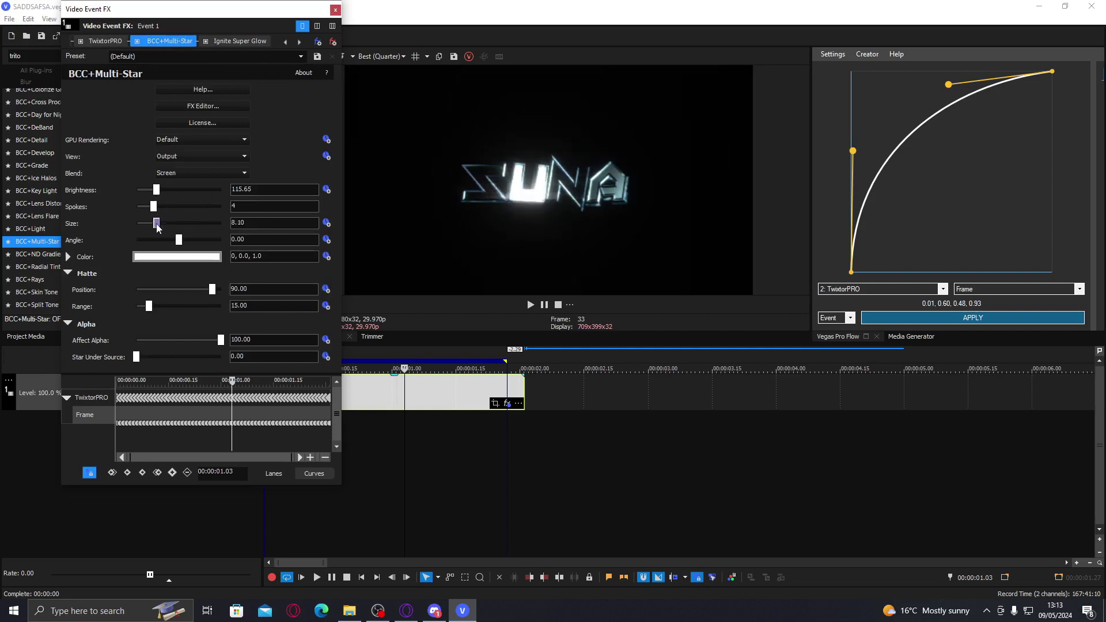
click(447, 388)
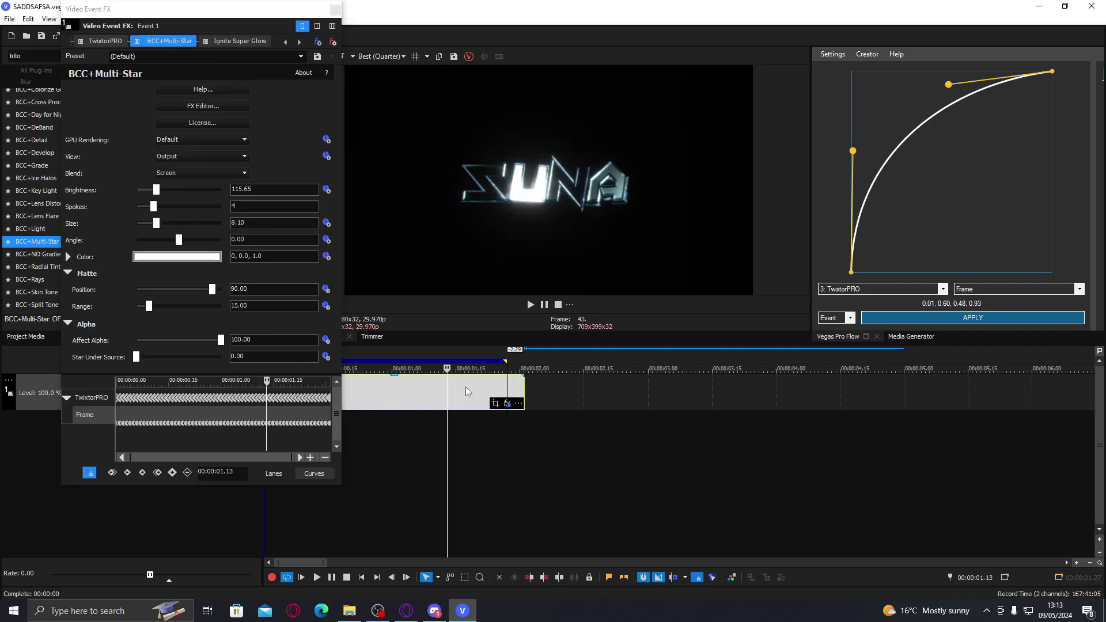
Scrub the title event between 00:00:00.24 and 00:00:02.00 to review the Multi-Star look, and close the effects window
click(465, 387)
click(489, 388)
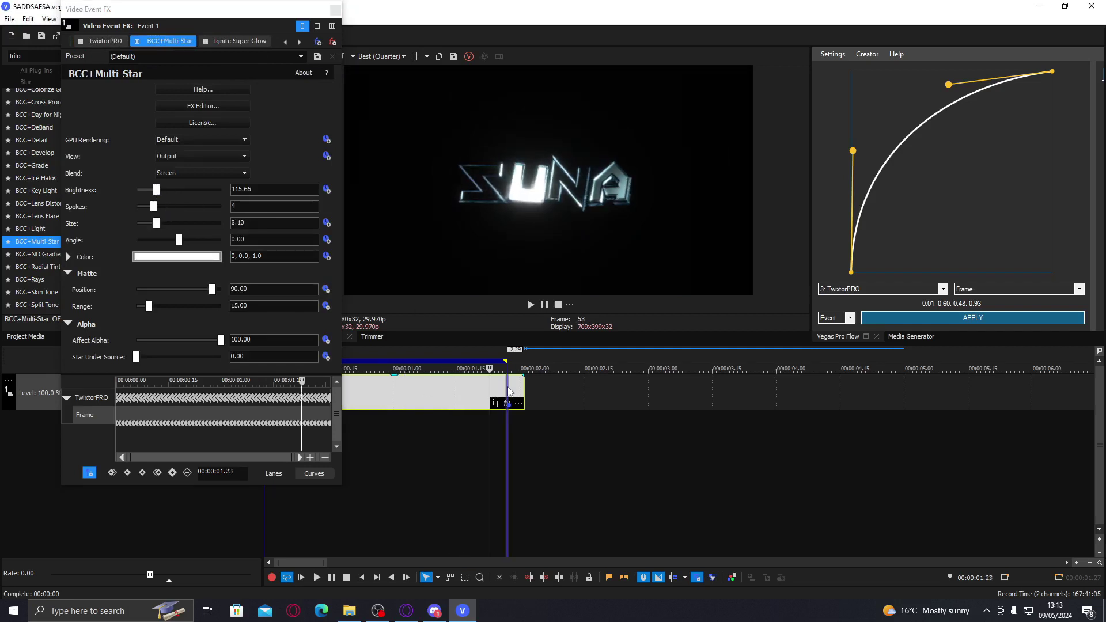
click(478, 385)
click(366, 392)
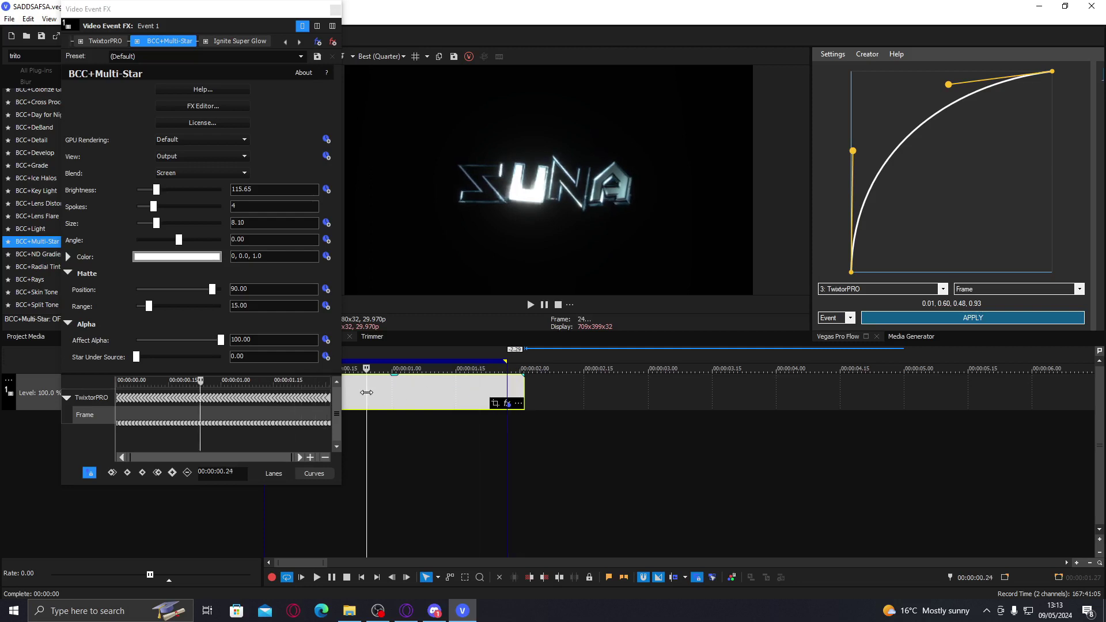
drag(366, 391, 518, 393)
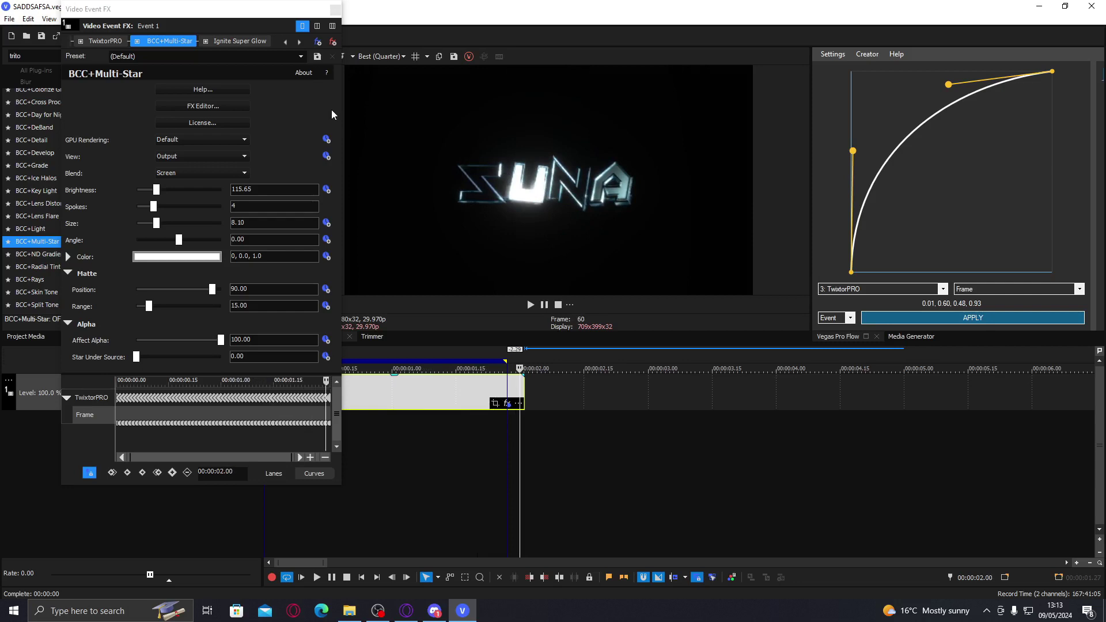
click(335, 10)
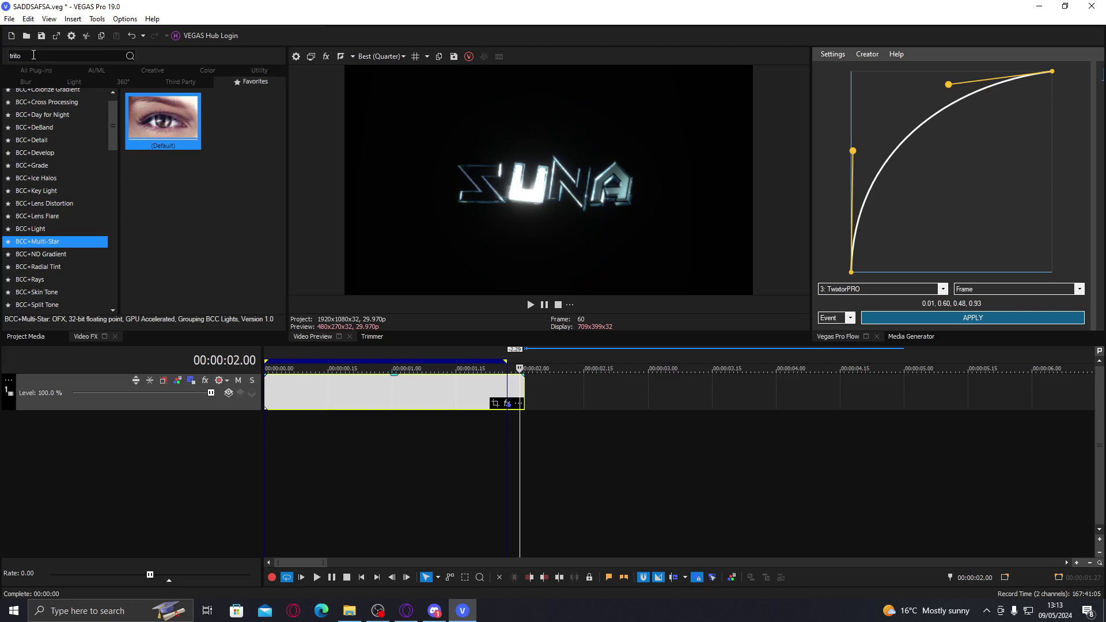
Clear the effects search and browse the full plug-in list for another effect
drag(33, 55, 2, 55)
click(25, 81)
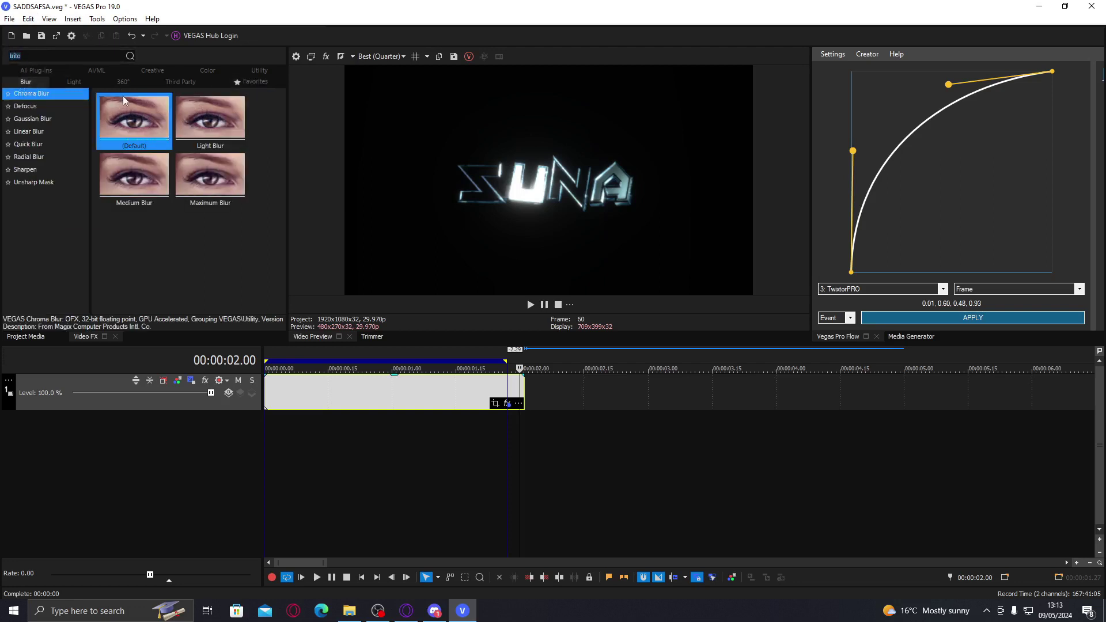
key(BackSpace)
drag(140, 105, 142, 139)
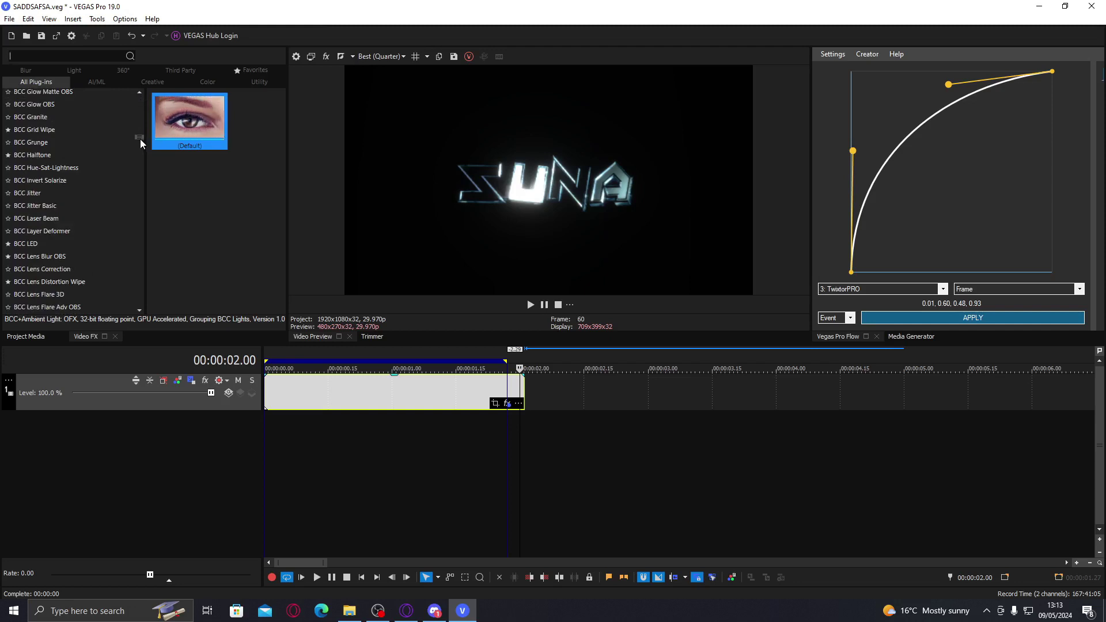
drag(140, 140, 133, 179)
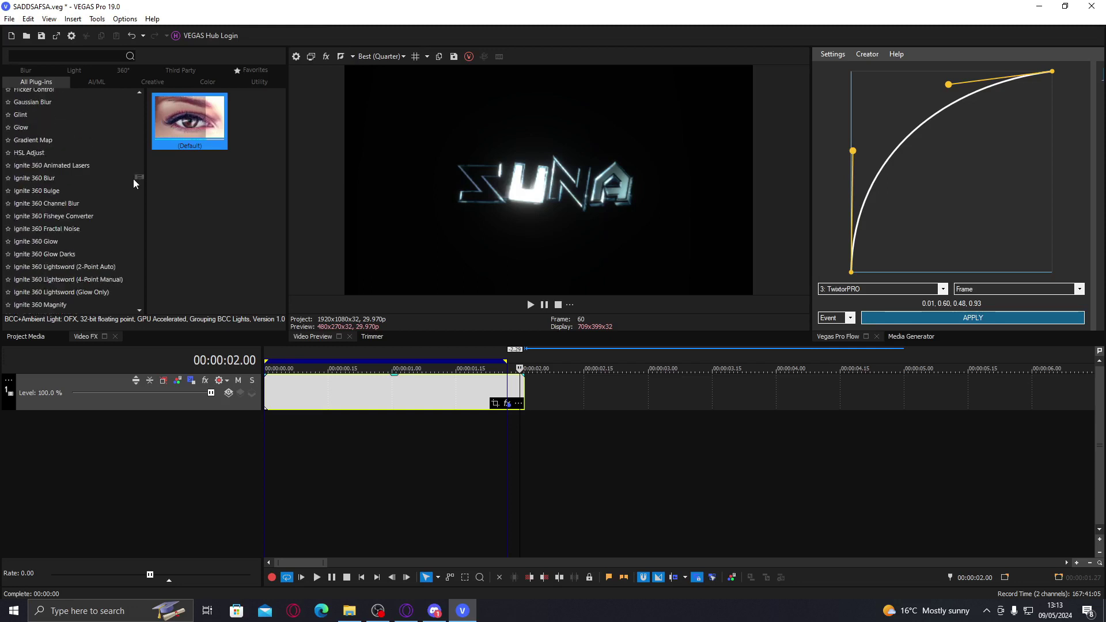
Set Ignite Super Glow's Tint Amount to 100.00, check the title up to 00:00:01.19 and close the effects window
click(507, 404)
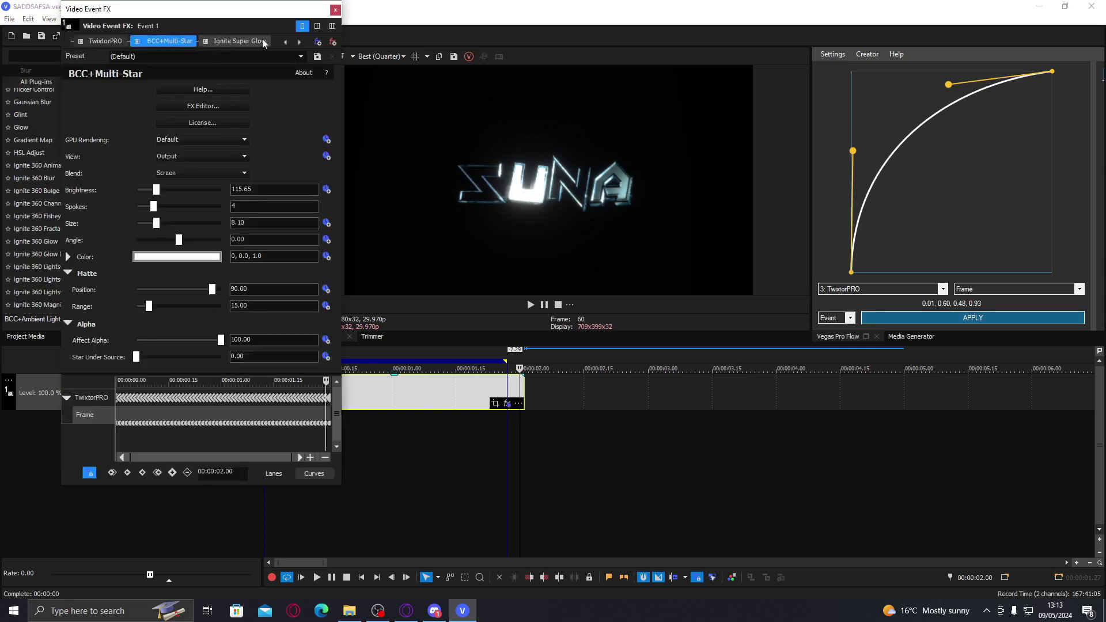
click(236, 40)
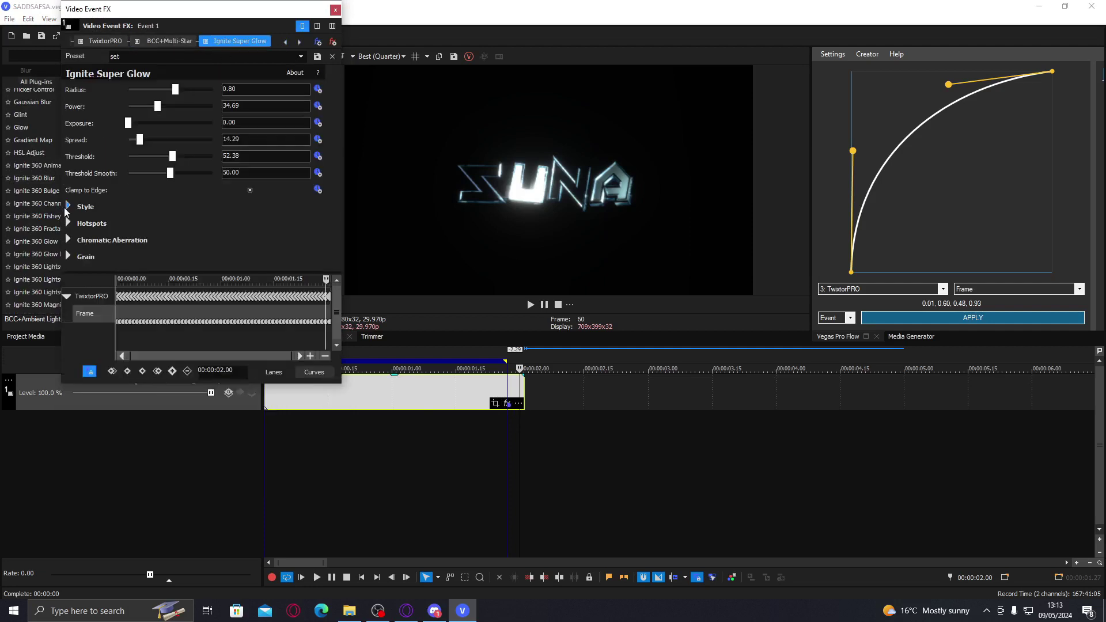
click(66, 207)
click(164, 223)
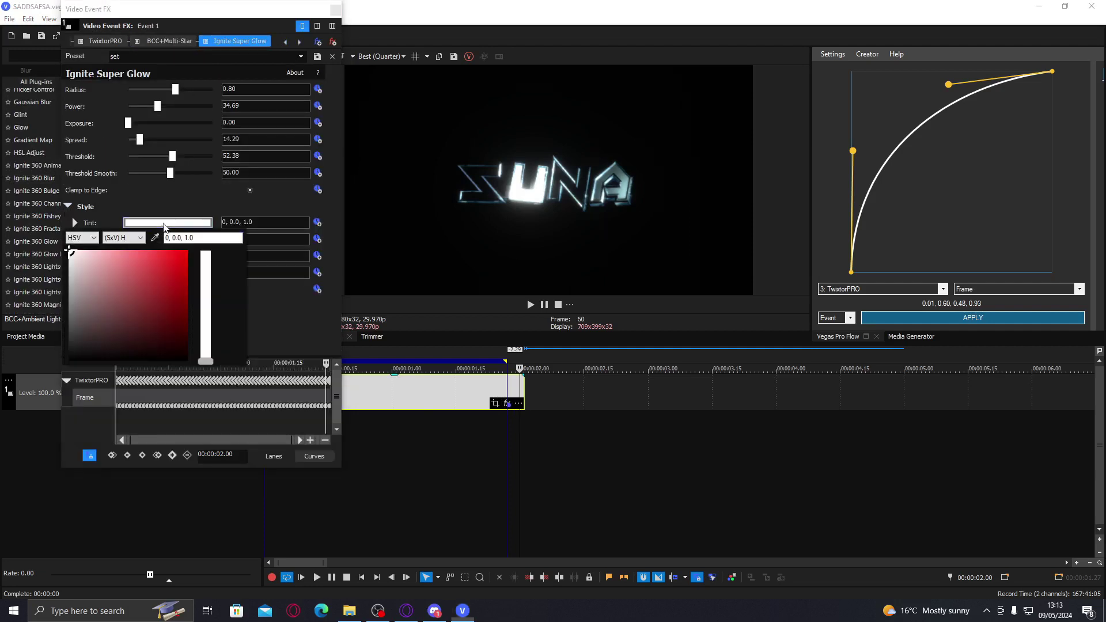
click(159, 224)
click(176, 239)
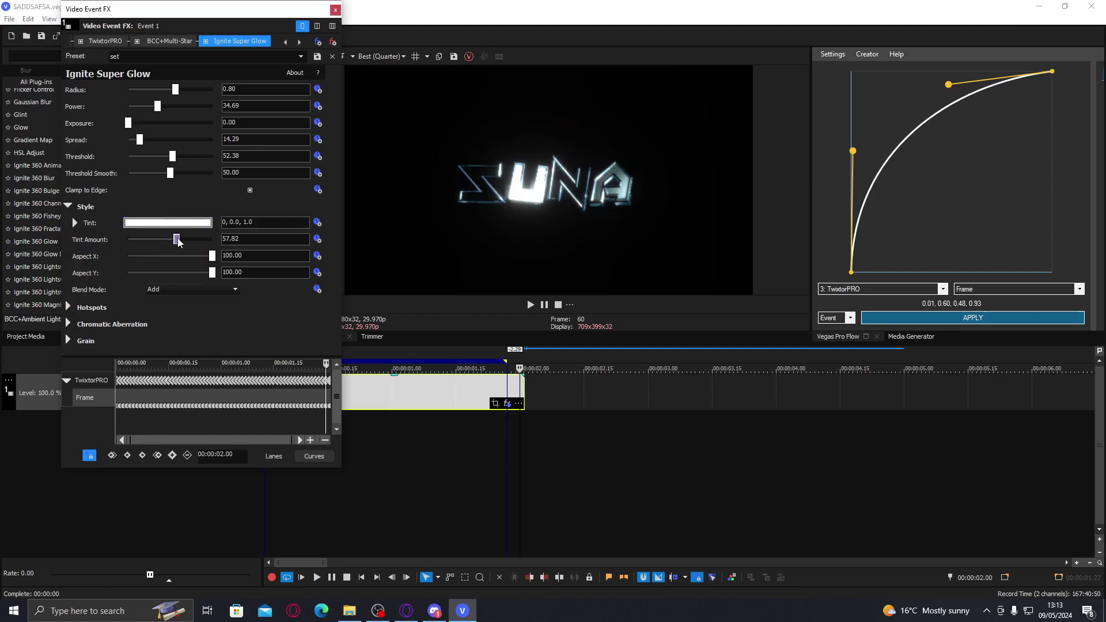
drag(177, 240, 225, 249)
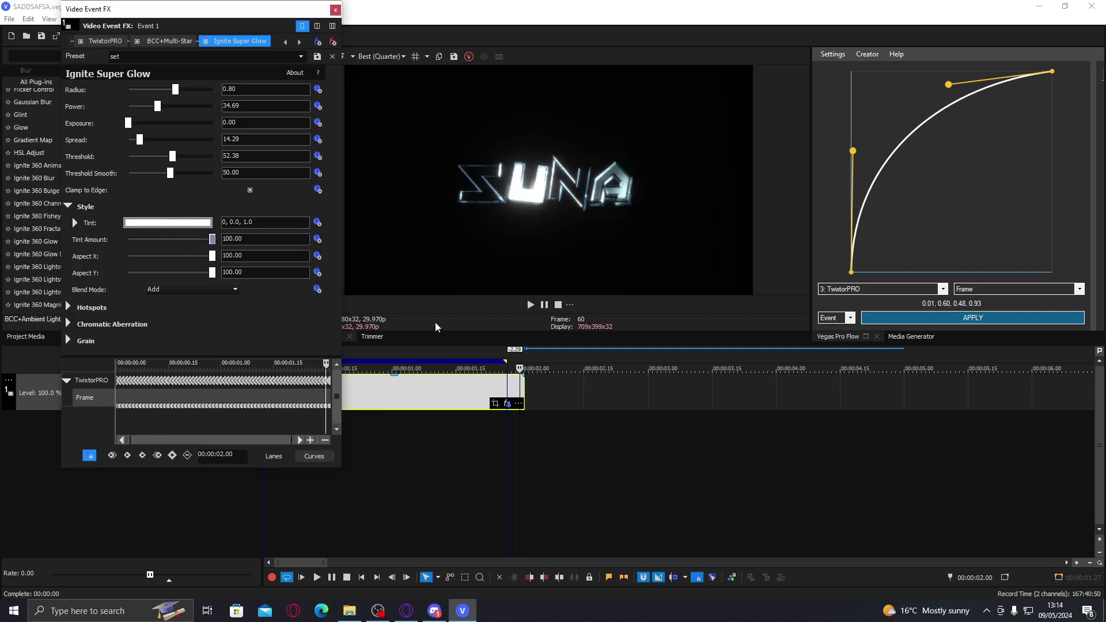
click(391, 396)
drag(390, 391, 472, 373)
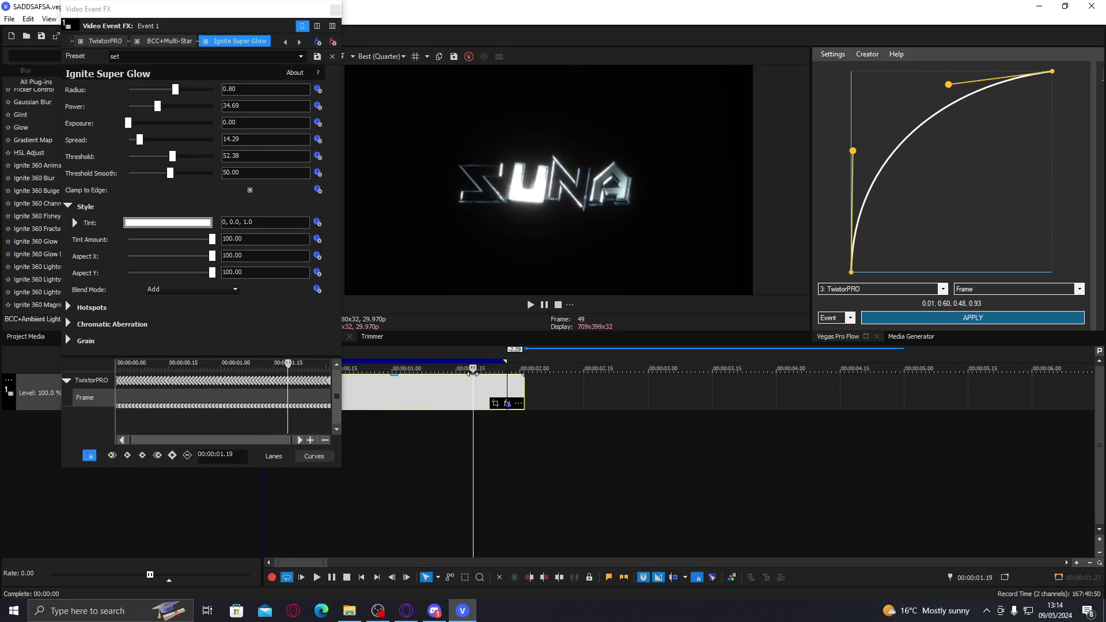
click(335, 9)
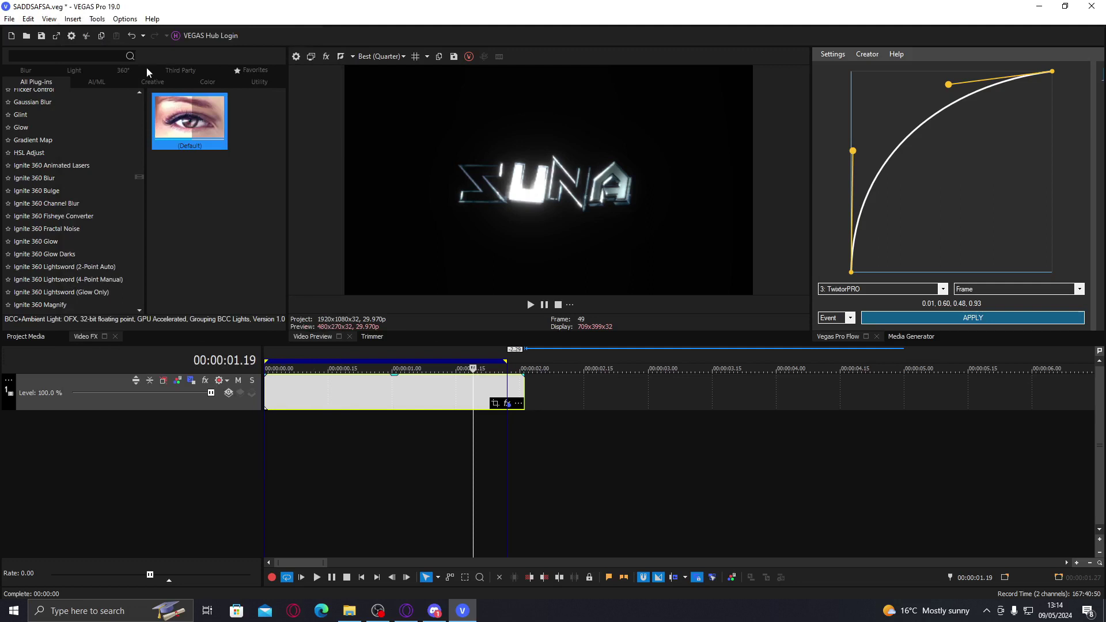
Search the effects for "texturef" and apply the default S_TextureFlux to the title event
click(83, 56)
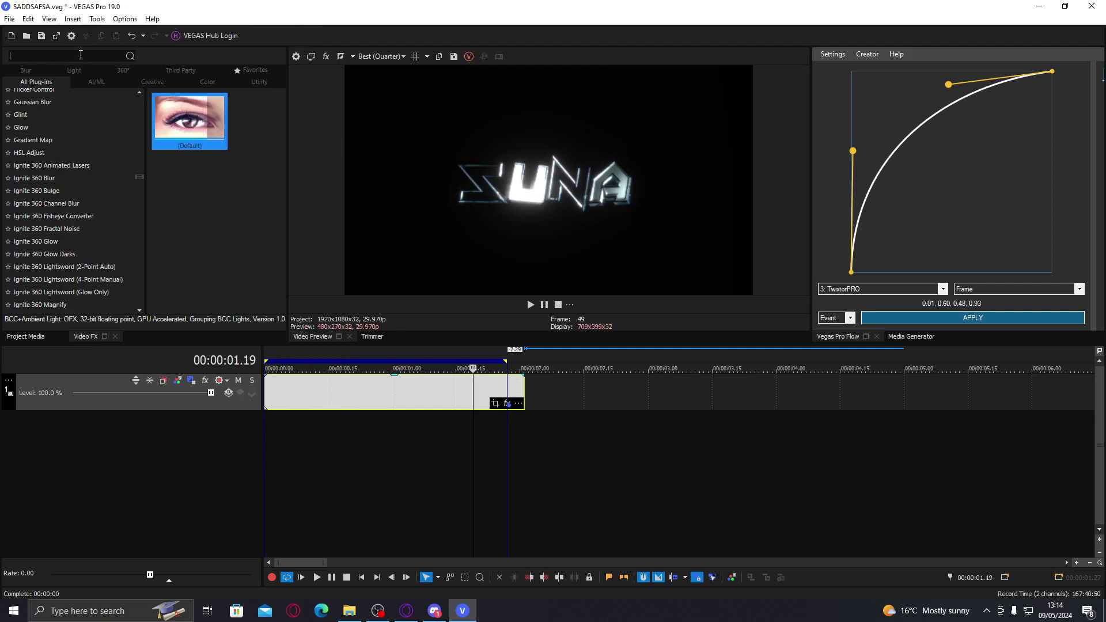
text(te)
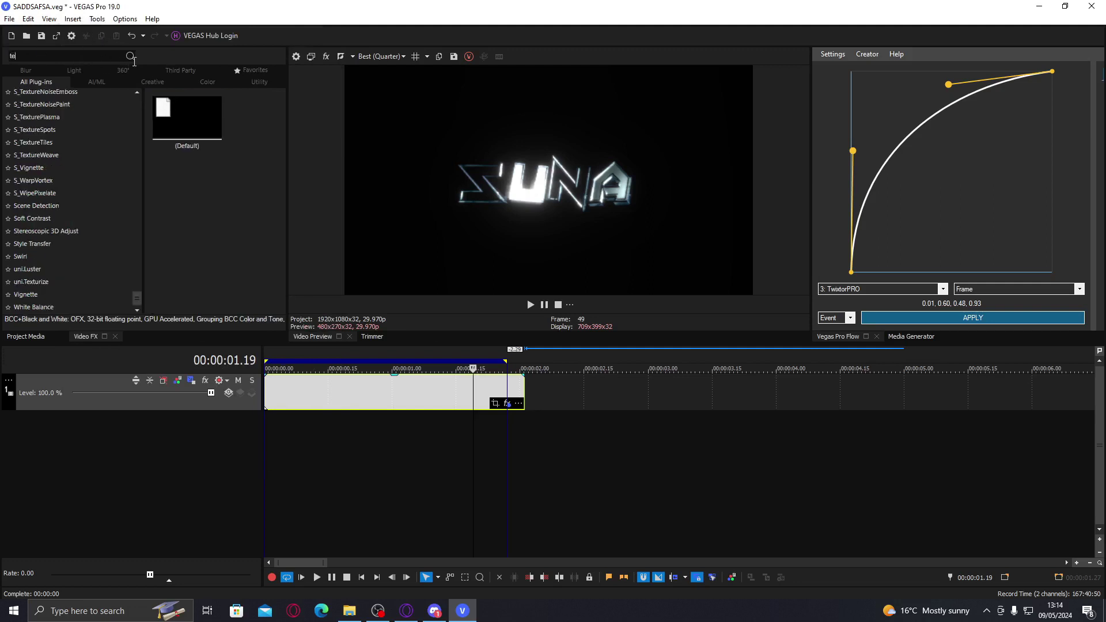
text(xturef)
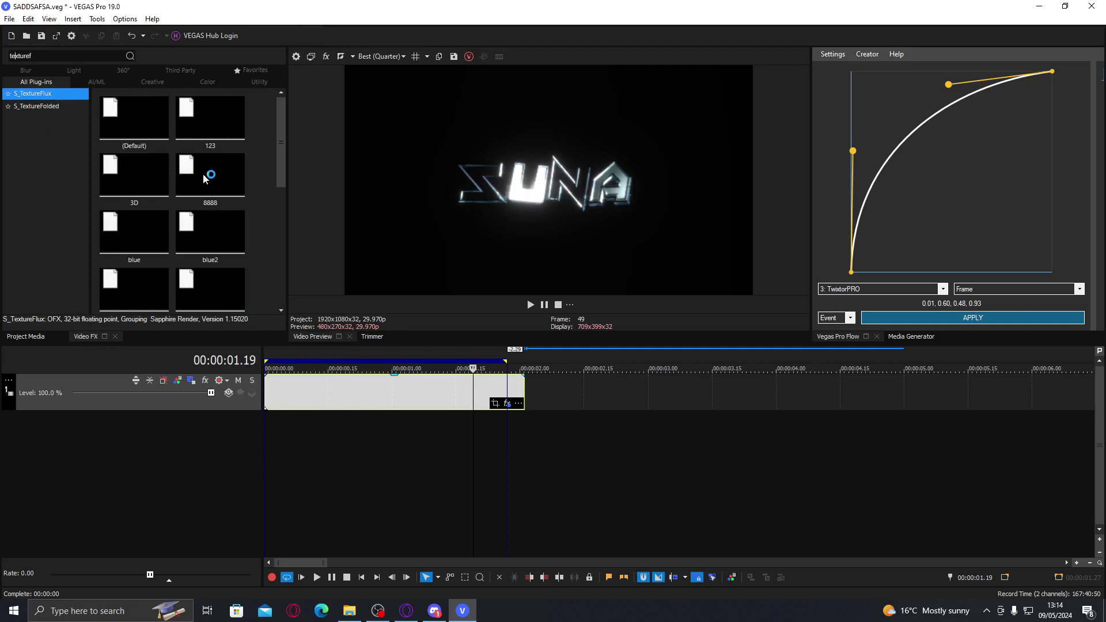
scroll(208, 213, down, 5)
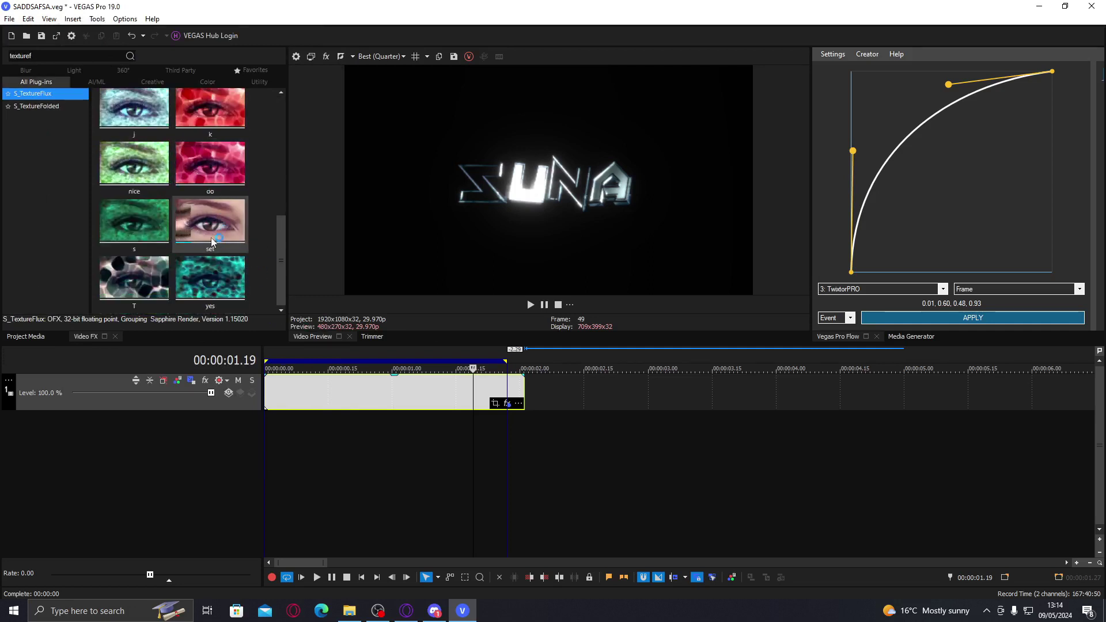
scroll(212, 241, up, 6)
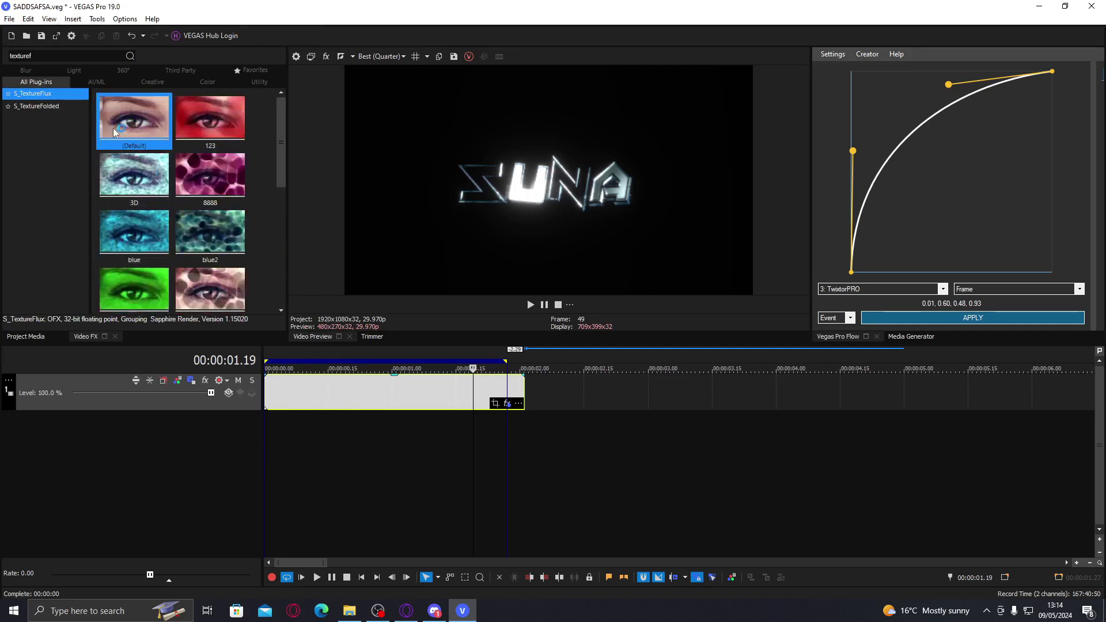
double_click(113, 128)
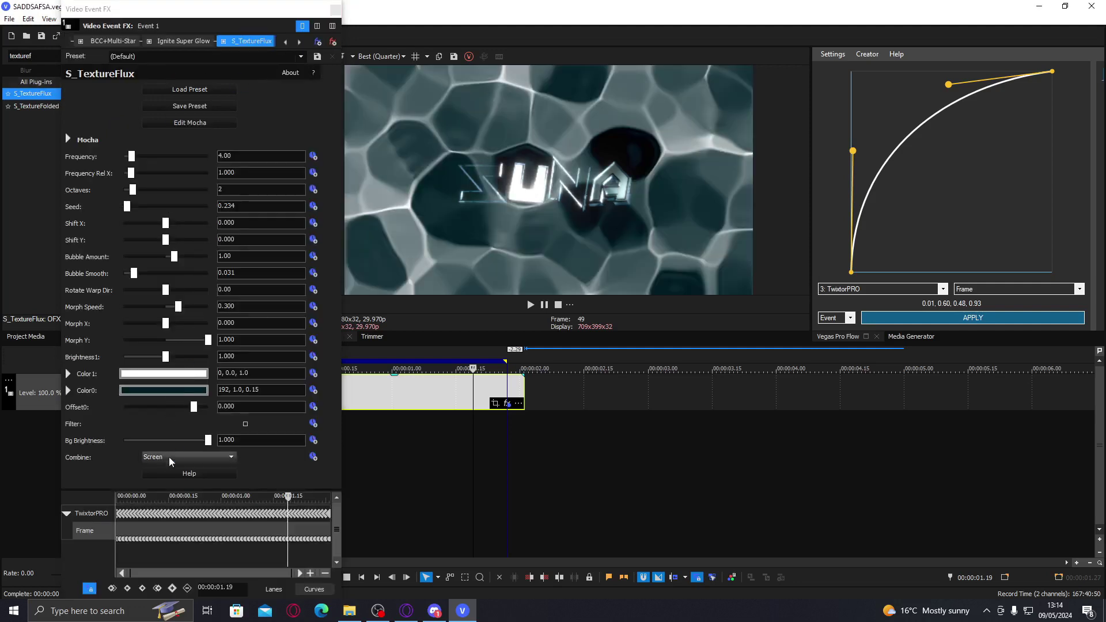
Set S_TextureFlux's Combine mode to Mult and place it between BCC Tritone and TwixtorPRO in the chain
click(170, 459)
click(168, 483)
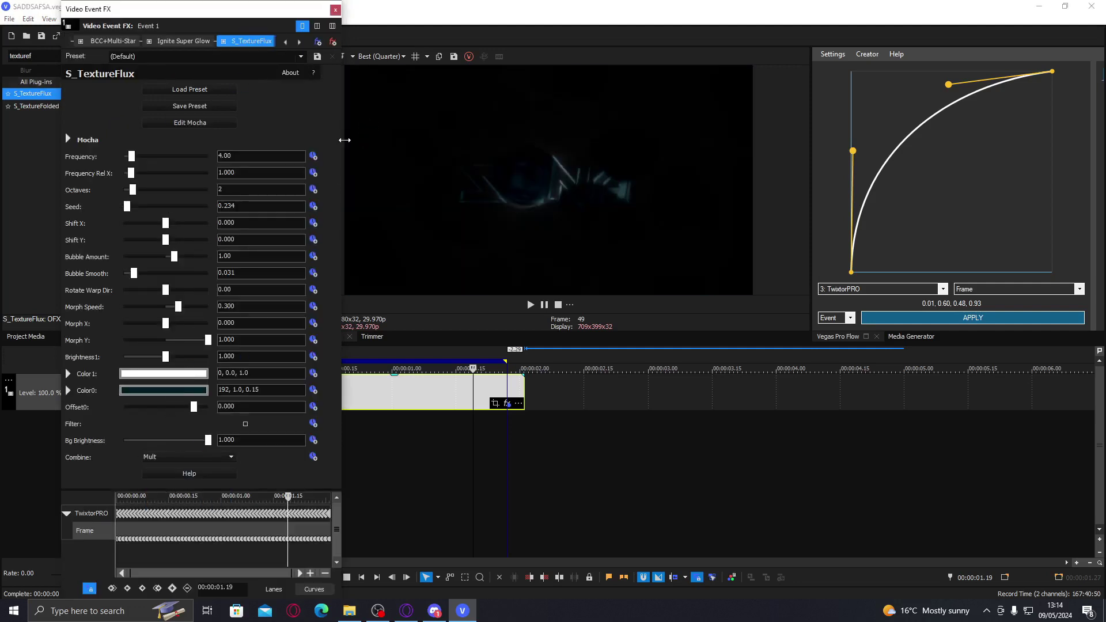
drag(345, 140, 420, 140)
drag(253, 41, 78, 35)
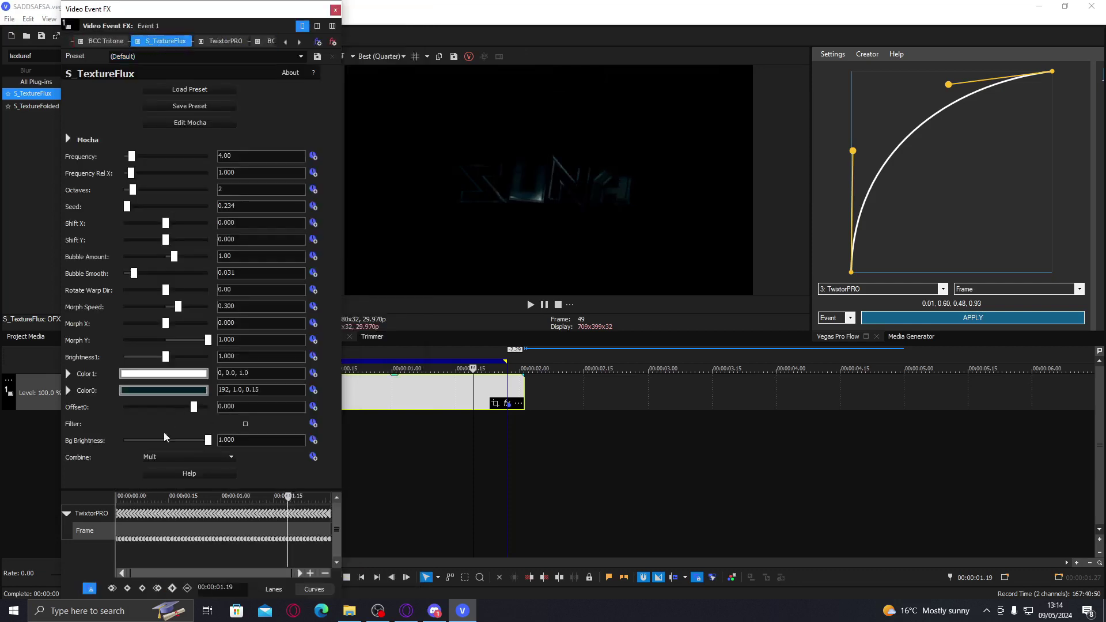
Set S_TextureFlux's Brightness1 to 2.000, leaving Bg Brightness at 1.000
click(162, 442)
click(208, 441)
drag(201, 361, 236, 370)
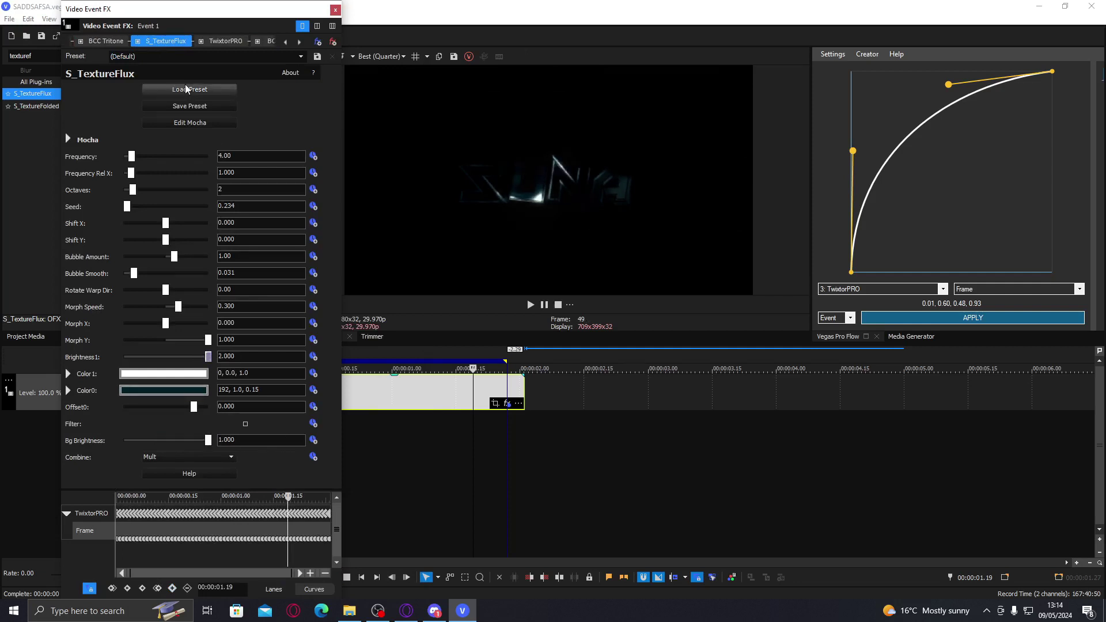
Disable S_TextureFlux in the chain, close the effects window and check the title up to 00:00:01.29
click(175, 41)
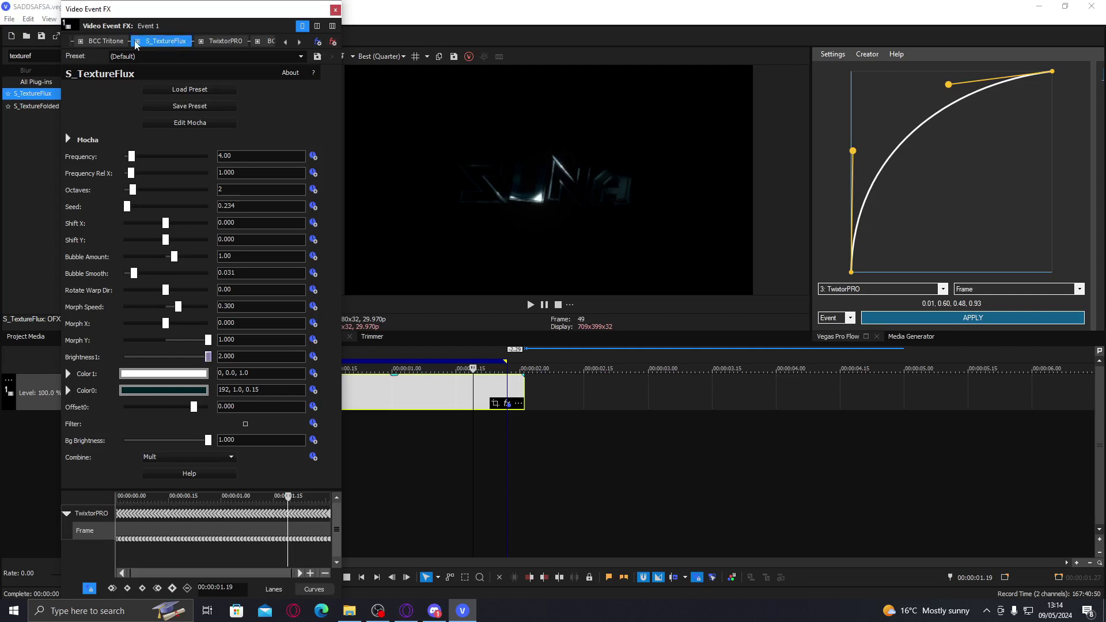
click(335, 10)
click(500, 388)
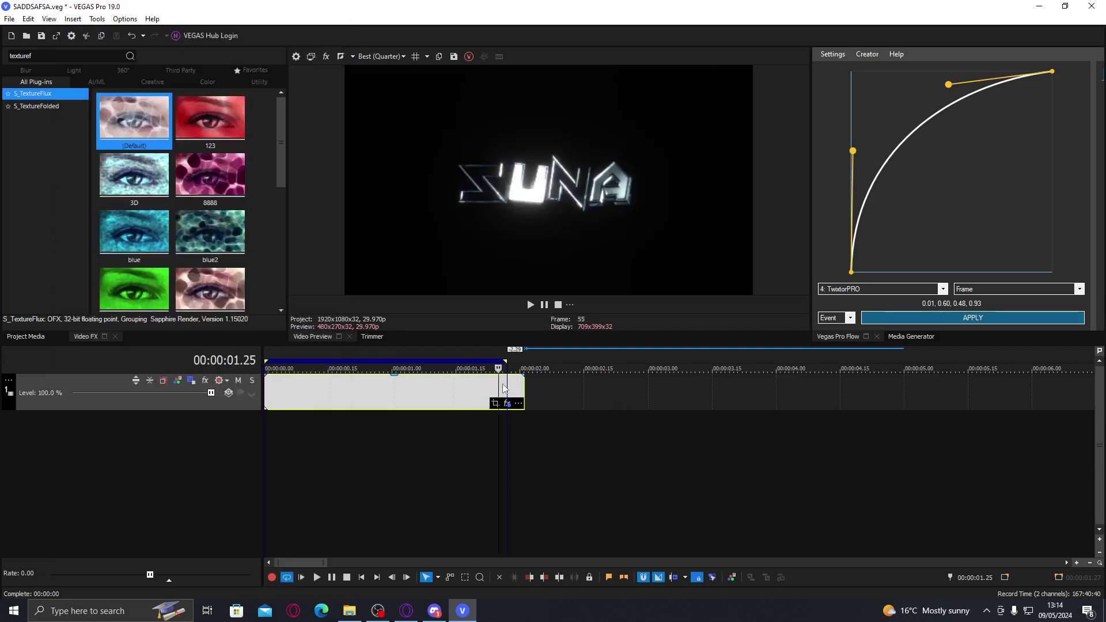
click(508, 388)
click(515, 389)
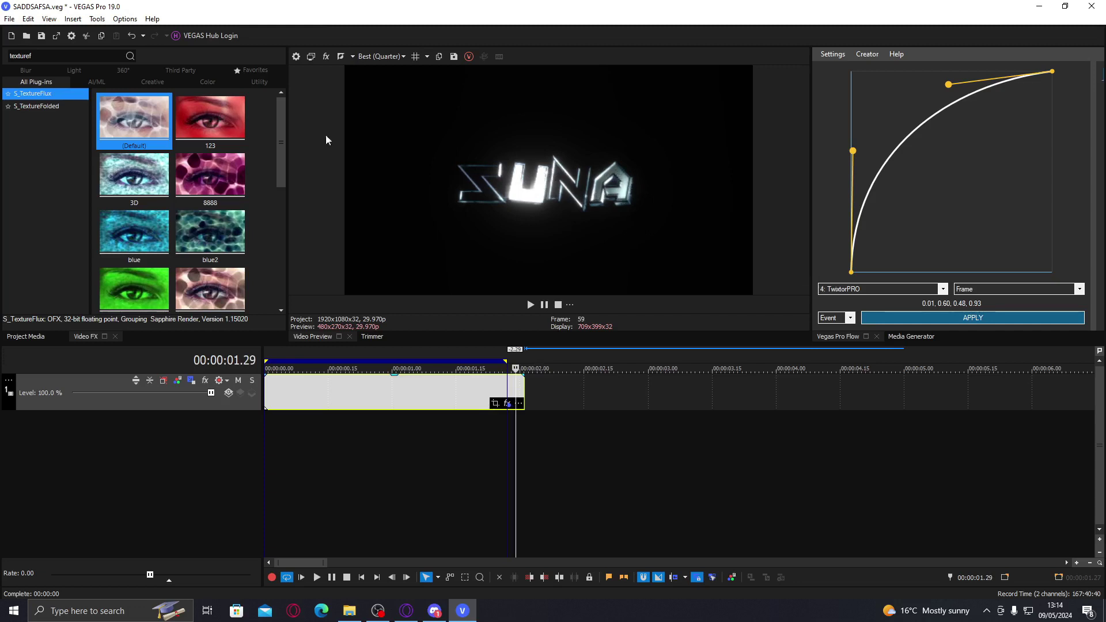
Search the effects for "bcc li", apply the default BCC Light Sweep to the title event and place it between TwixtorPRO and BCC+Multi-Star
click(81, 53)
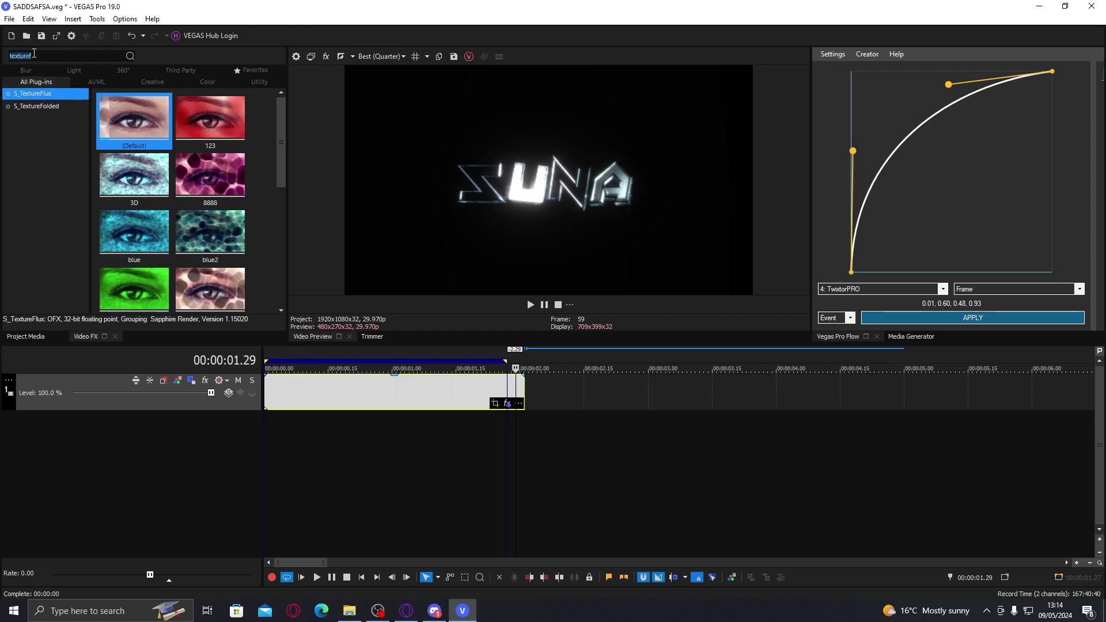
key(BackSpace)
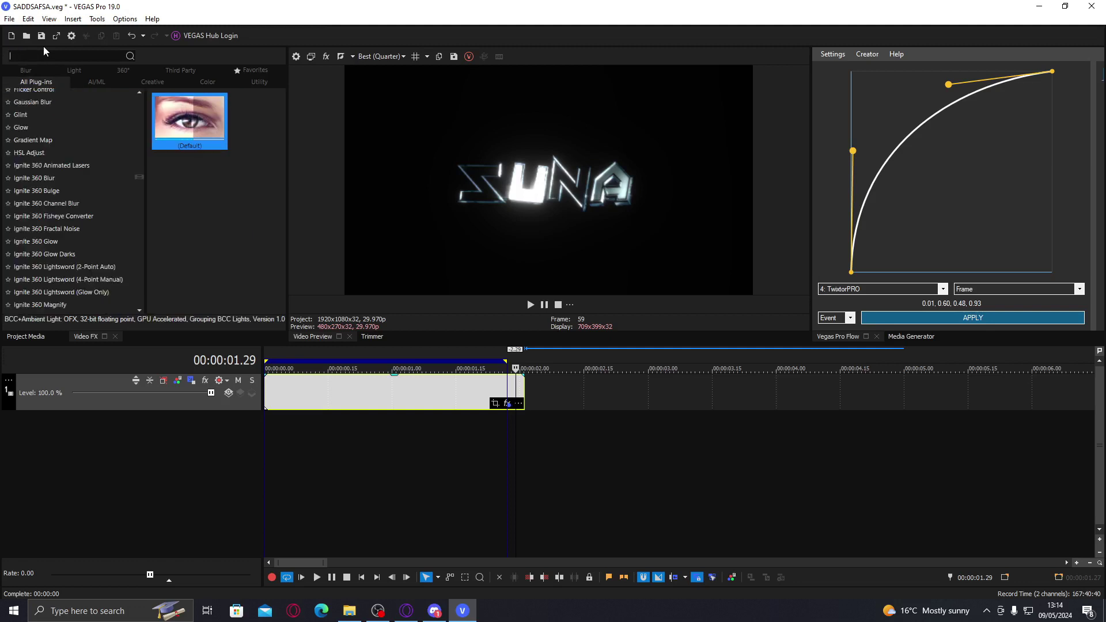
text(bcc li)
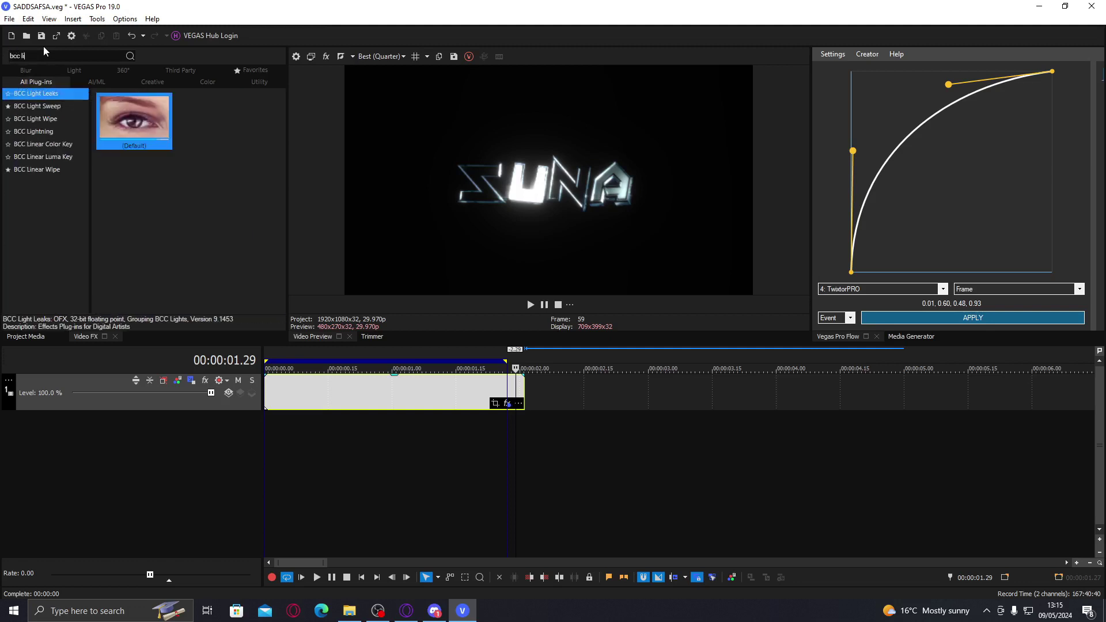
click(63, 107)
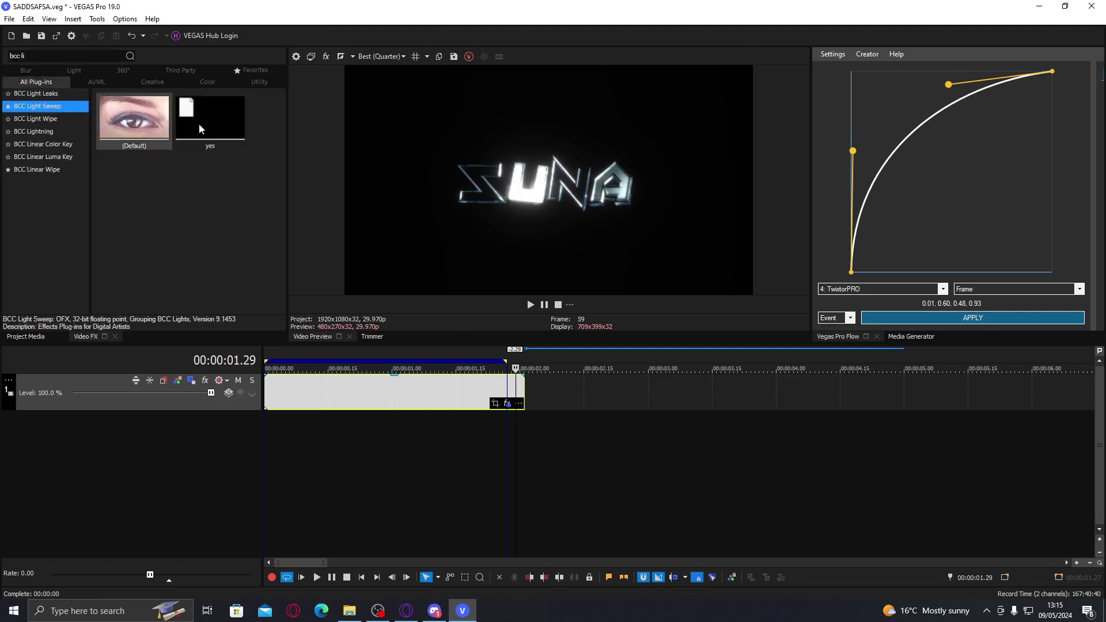
drag(212, 138, 394, 393)
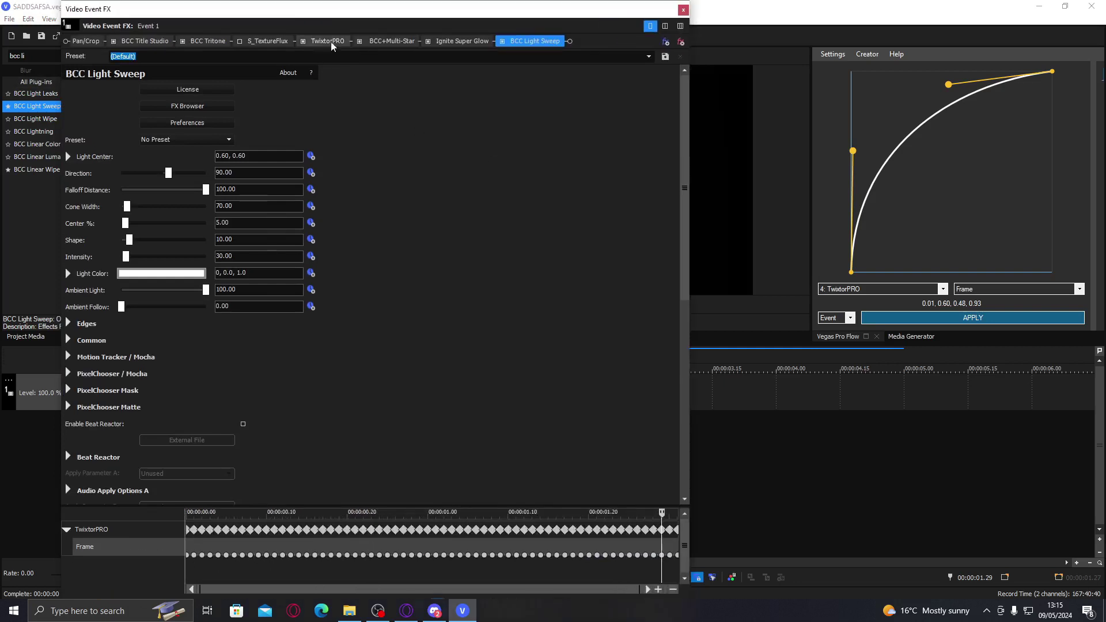
drag(521, 40, 307, 39)
drag(381, 47, 381, 47)
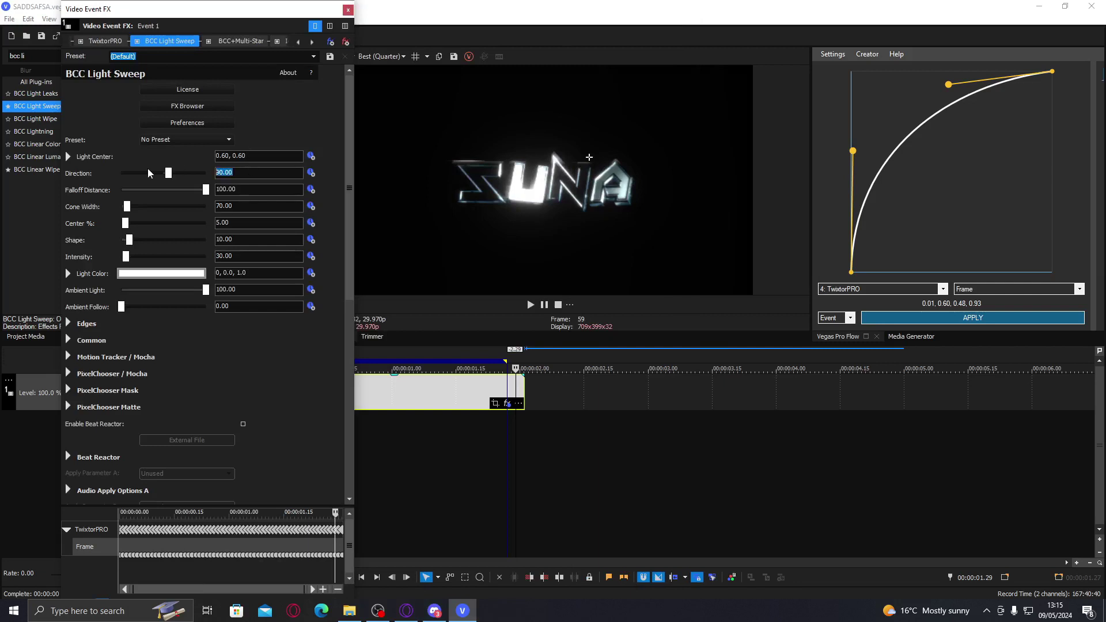
Set Light Sweep's Direction to 30.00, Cone Width to about 136.05 and Light Center to about 0.32, 0.62 above the S
text(30)
key(Return)
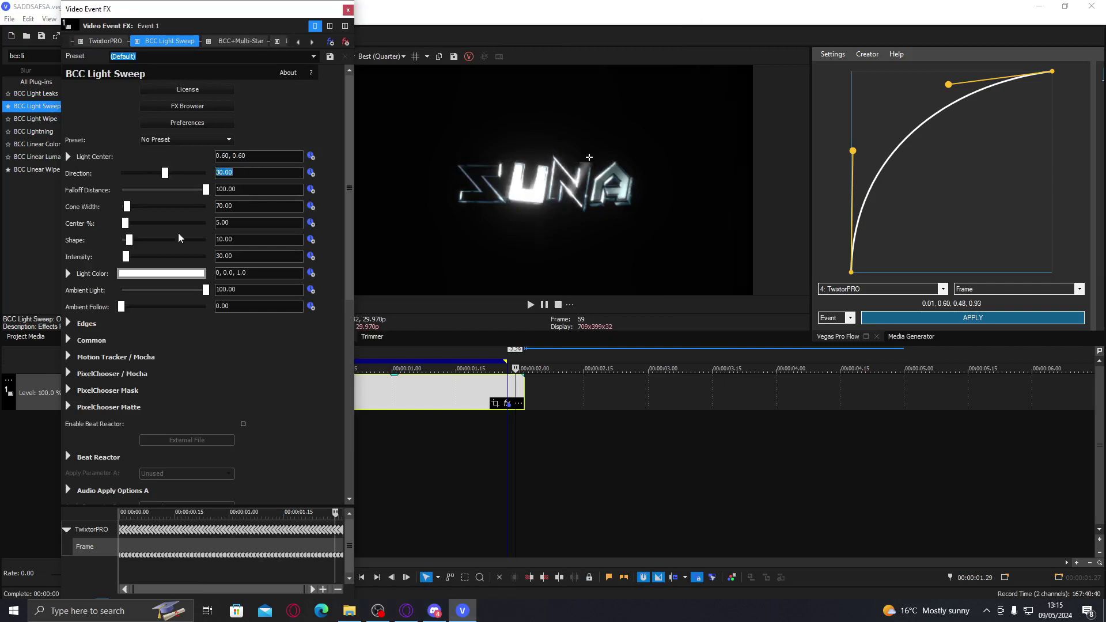
click(133, 208)
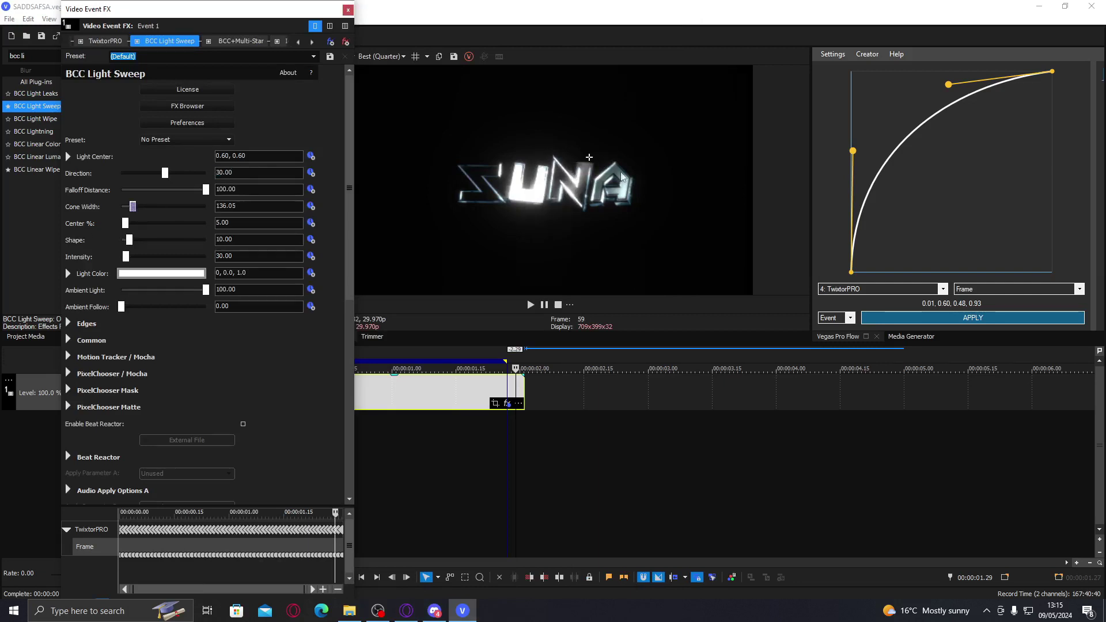
drag(592, 161, 476, 154)
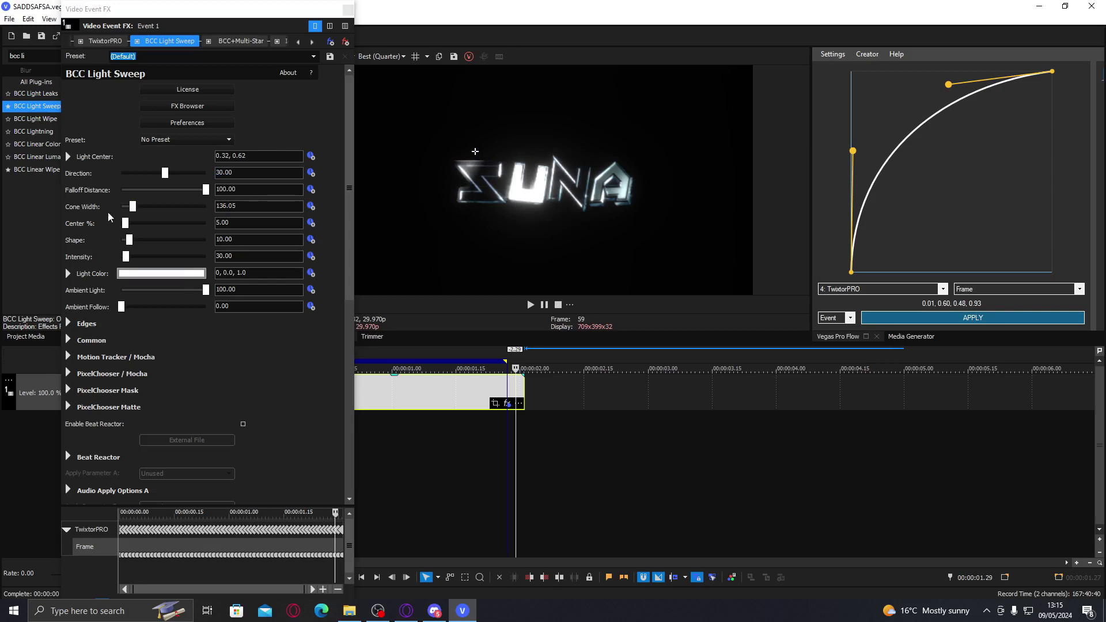
Set Light Sweep's Intensity to about 34.01 and keyframe Light Center from 0.32, 0.62 at the start to 0.74, 0.62 at the event's end
click(129, 259)
drag(129, 260, 128, 261)
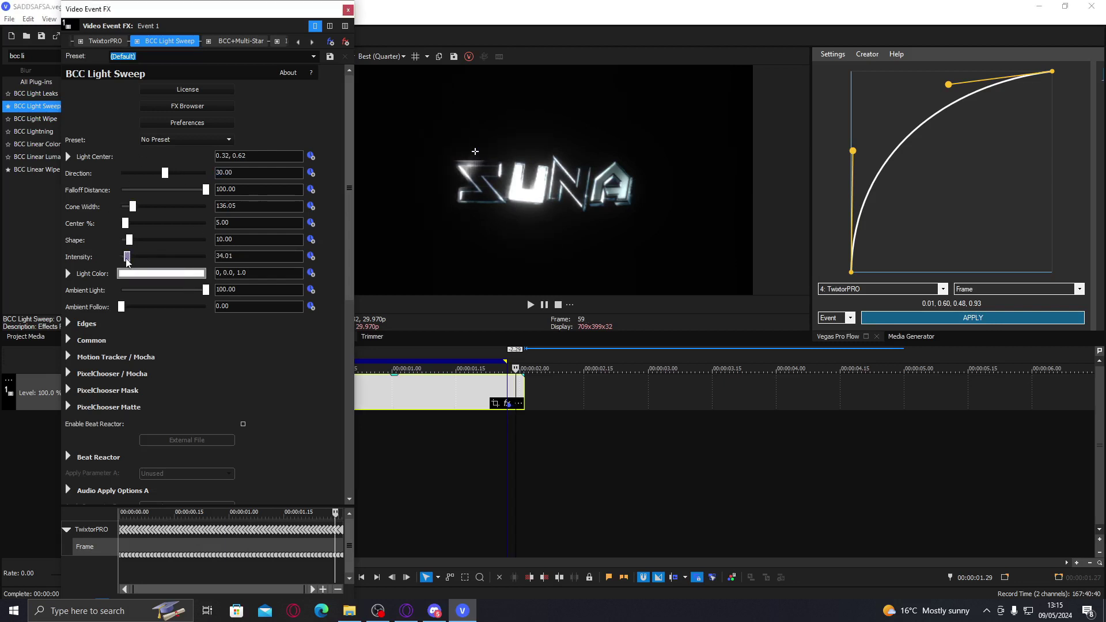
click(311, 156)
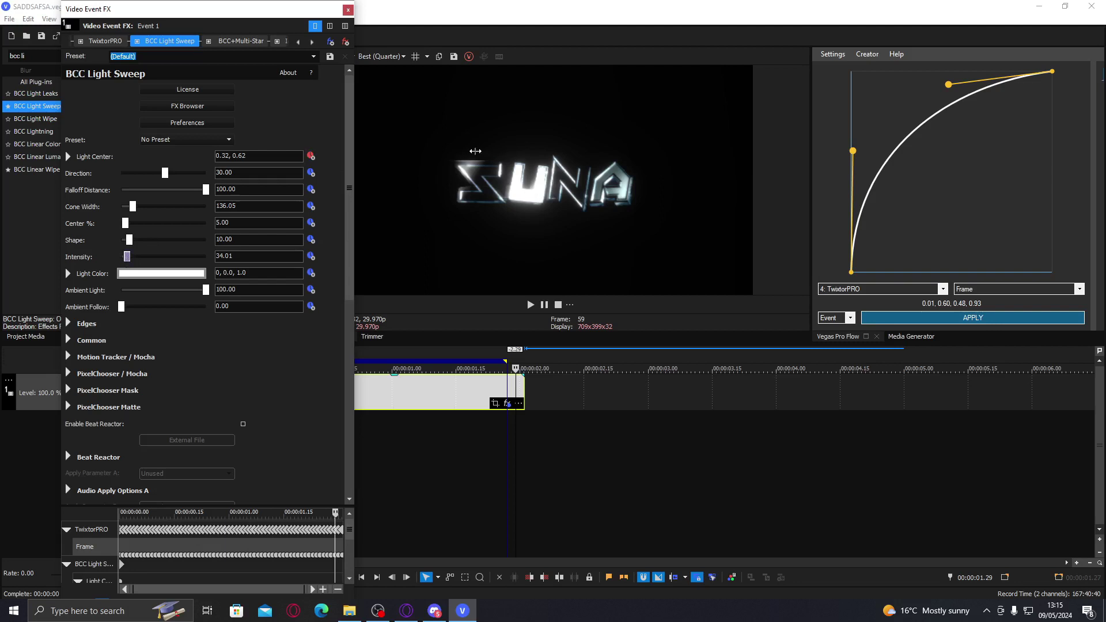
drag(475, 151, 647, 151)
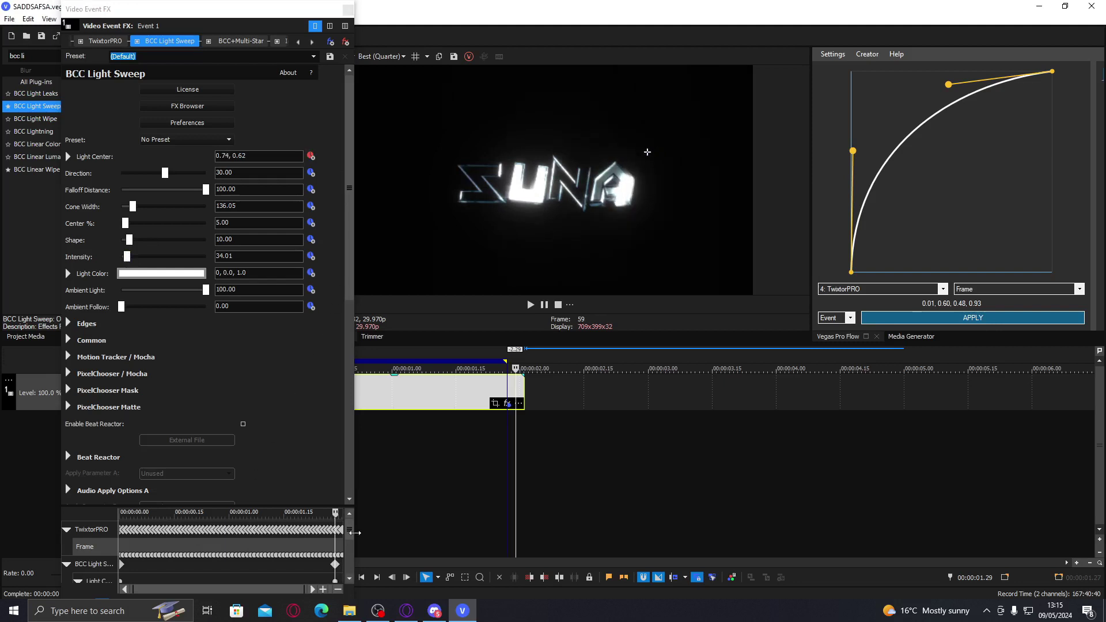
scroll(341, 558, down, 3)
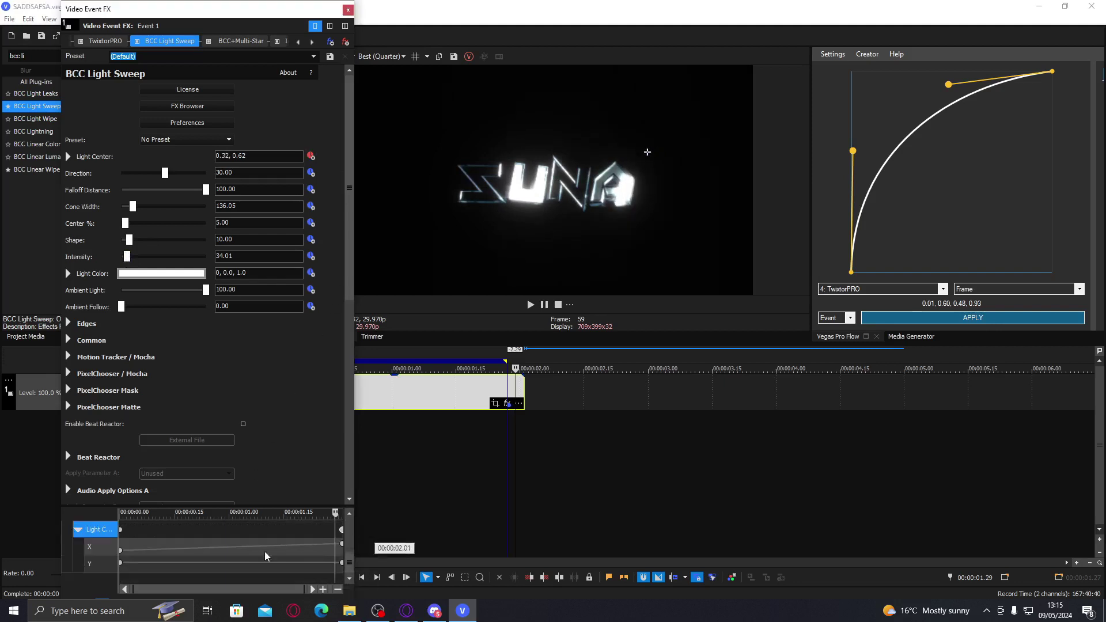
drag(253, 551, 295, 546)
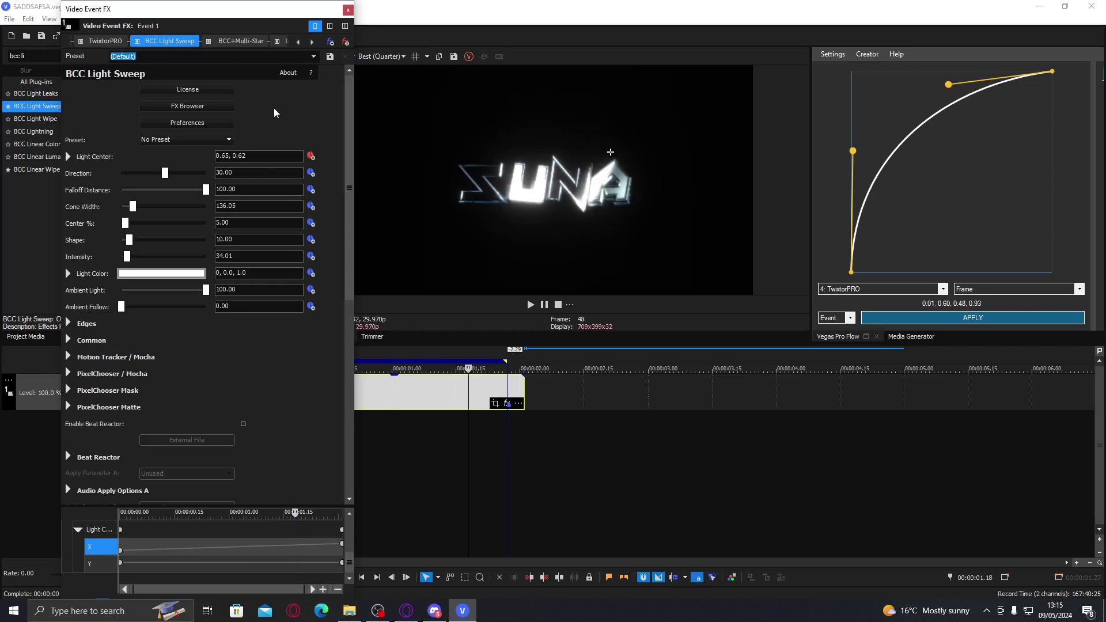
Close the title event's effects window and check the light sweep at 00:00:01.25 on the timeline
click(314, 43)
click(299, 42)
click(348, 10)
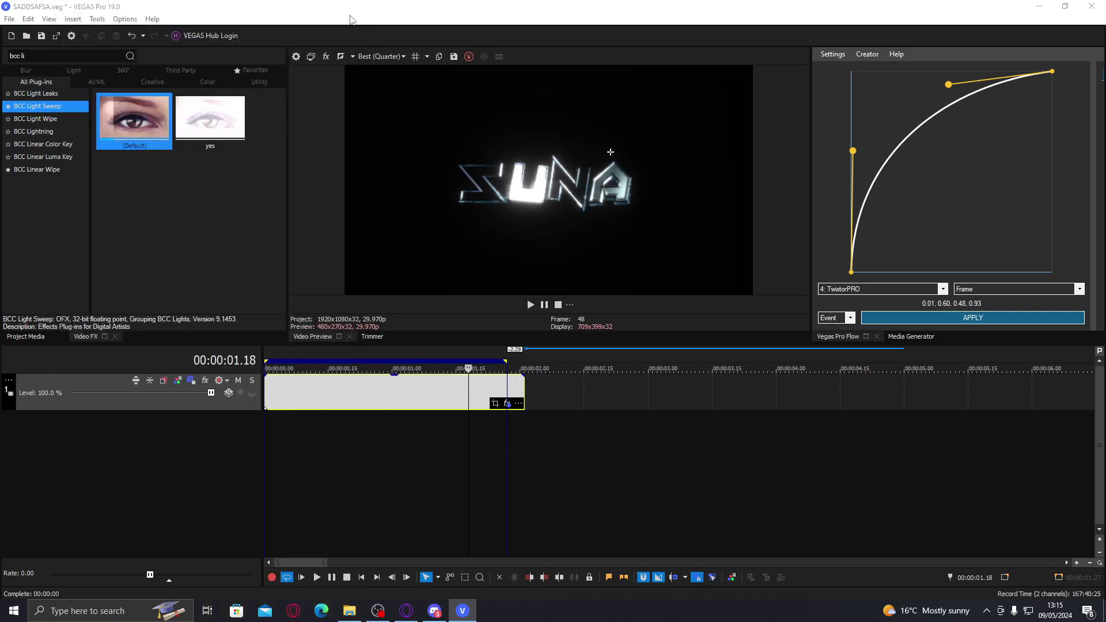
click(499, 389)
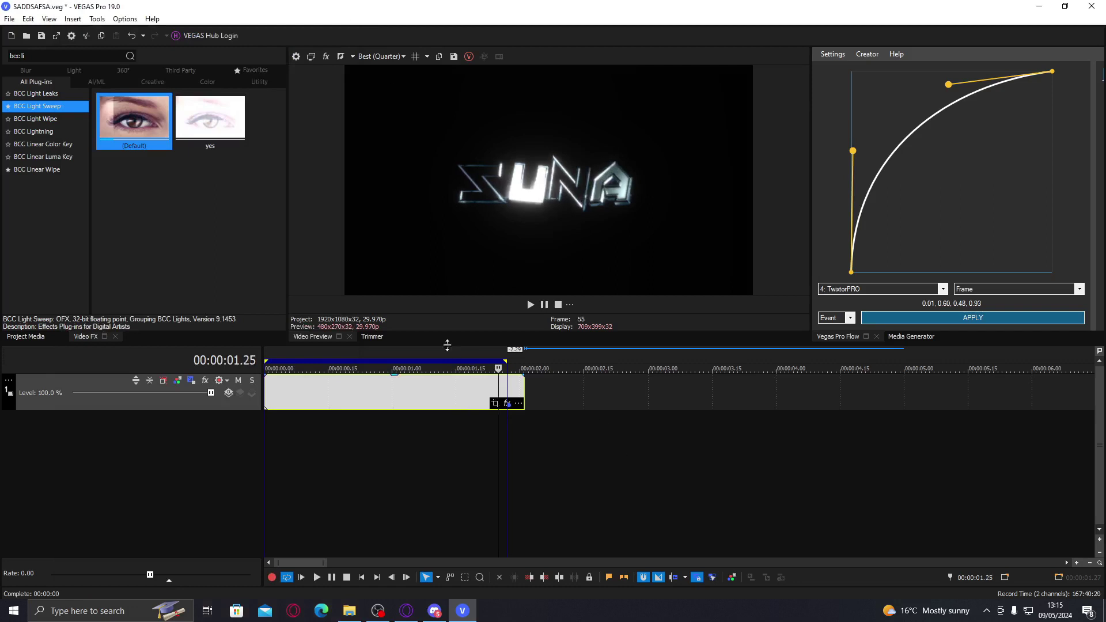